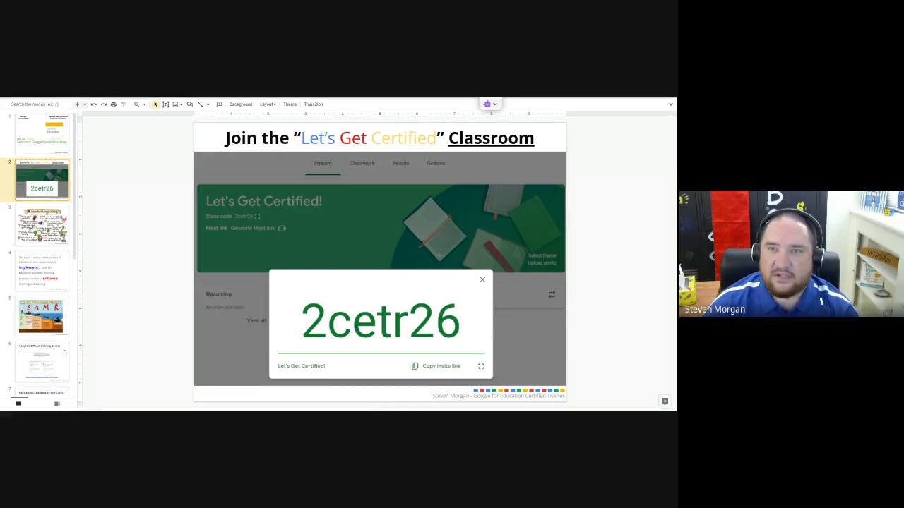
Switch to the Let's Get Certified! class in Google Classroom, load the updated stream and view the Google Forms Task Sheet assignment.
{"action": "left_click", "coordinate": [63, 97]}
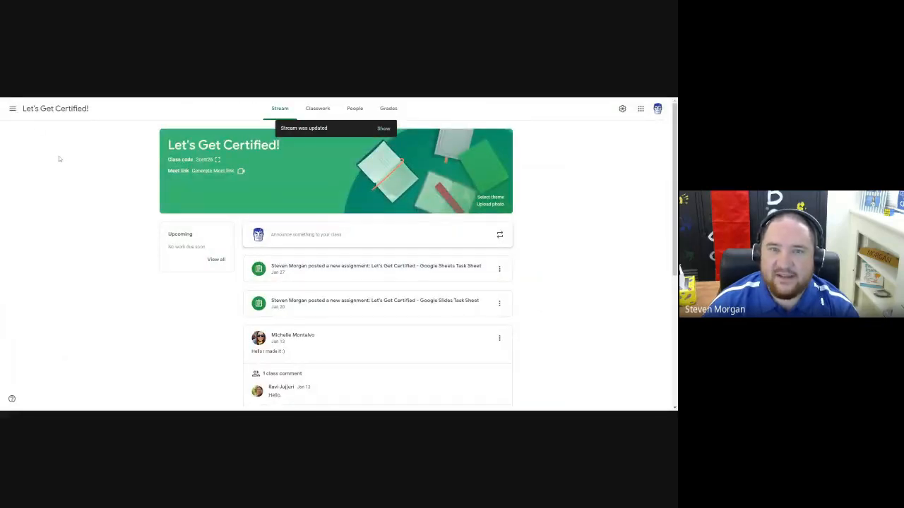
{"action": "left_click", "coordinate": [387, 129]}
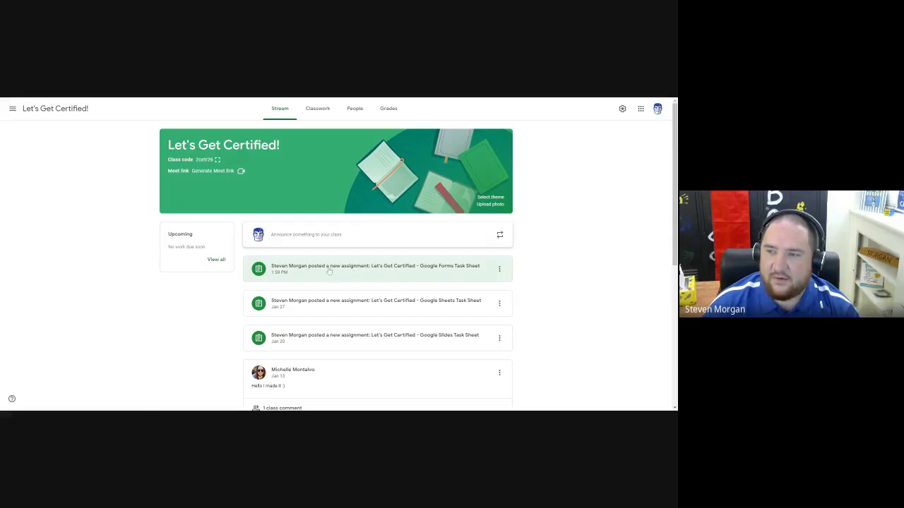
{"action": "left_click", "coordinate": [367, 268]}
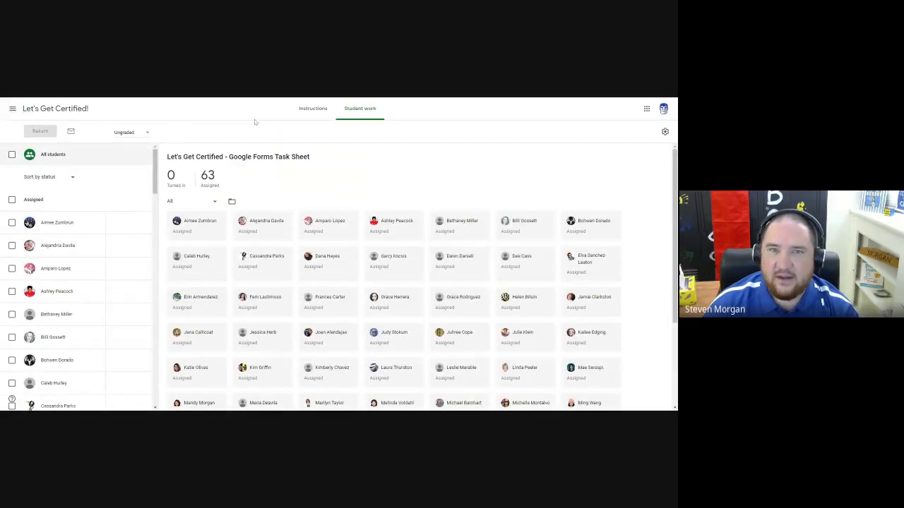
Go back to the class overview and open the classwork of the Let's Get Certified! class.
{"action": "left_click", "coordinate": [12, 108]}
{"action": "left_click", "coordinate": [28, 109]}
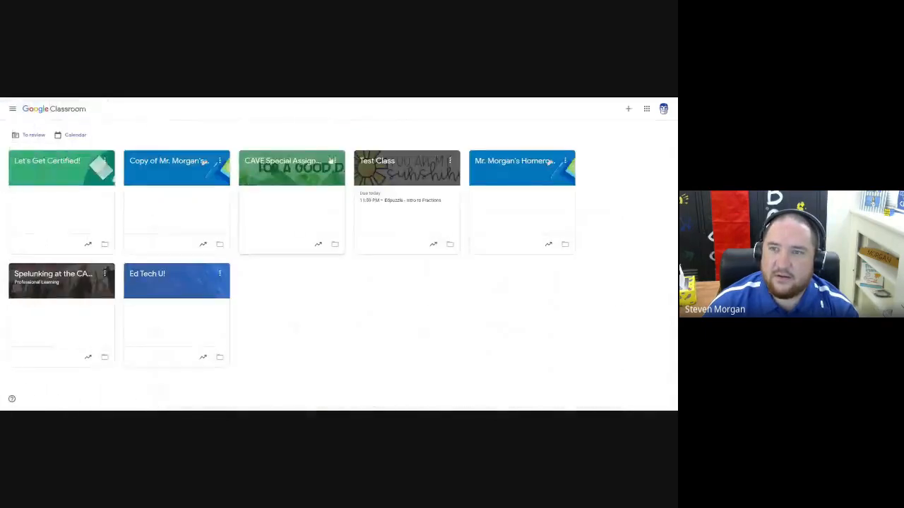
{"action": "left_click", "coordinate": [73, 161]}
{"action": "left_click", "coordinate": [320, 108]}
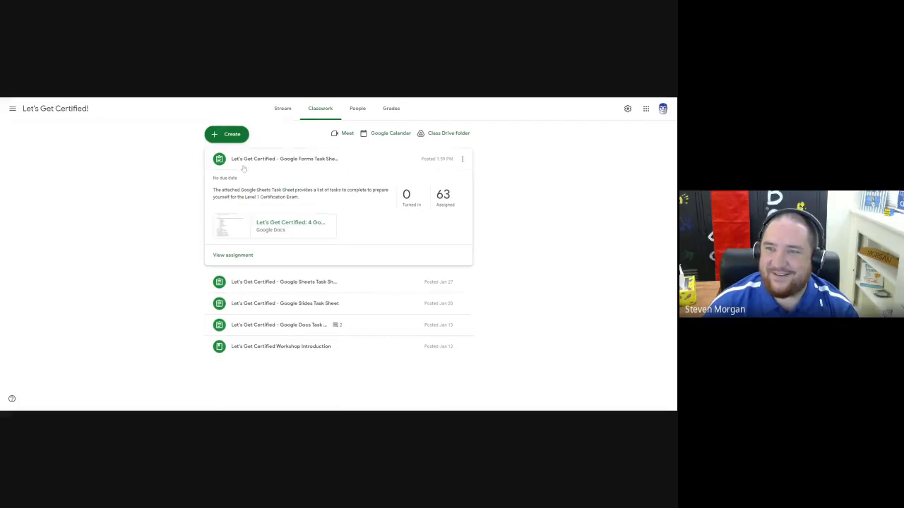
Create a new assignment and fill its instructions with text copied from the existing Google Forms Task Sheet assignment.
{"action": "left_click_drag", "start_coordinate": [212, 189], "coordinate": [301, 201]}
{"action": "key", "text": "ctrl+c"}
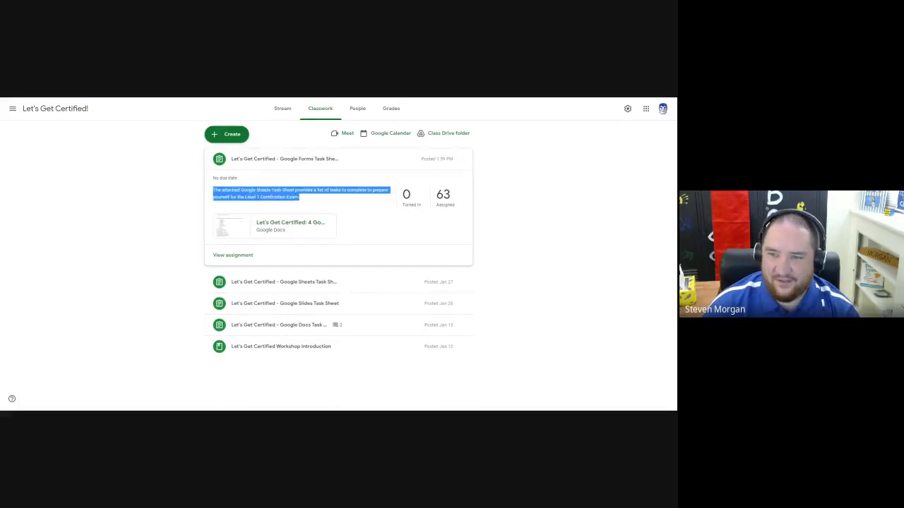
{"action": "left_click", "coordinate": [226, 134]}
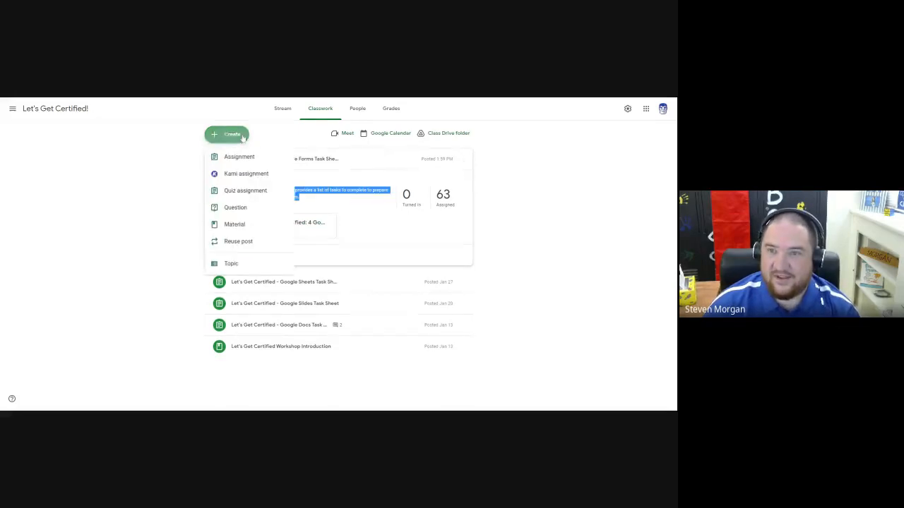
{"action": "left_click", "coordinate": [238, 157]}
{"action": "key", "text": "Tab"}
{"action": "key", "text": "ctrl+v"}
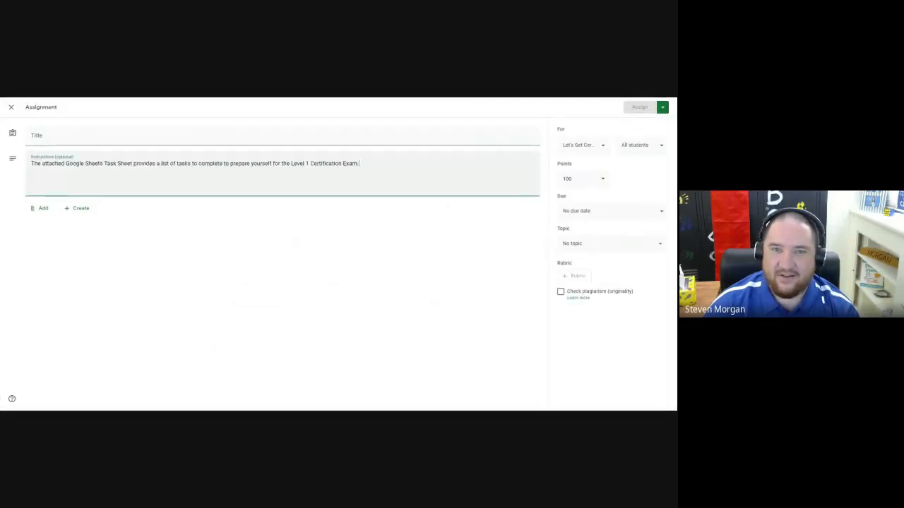
Title the new assignment "Let's Get Certified - Google Form Task Sheet".
{"action": "key", "text": "shift+Tab"}
{"action": "type", "text": "Let's"}
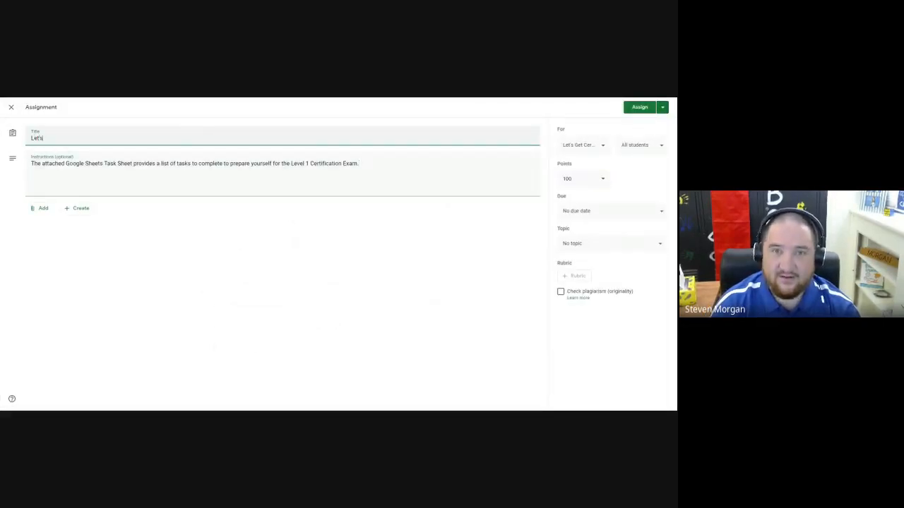
{"action": "type", "text": " Get Cert"}
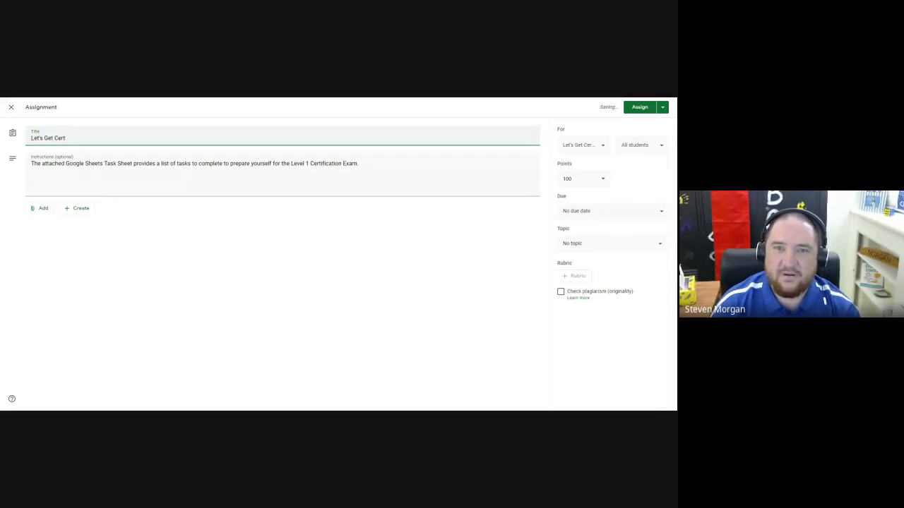
{"action": "type", "text": "ified"}
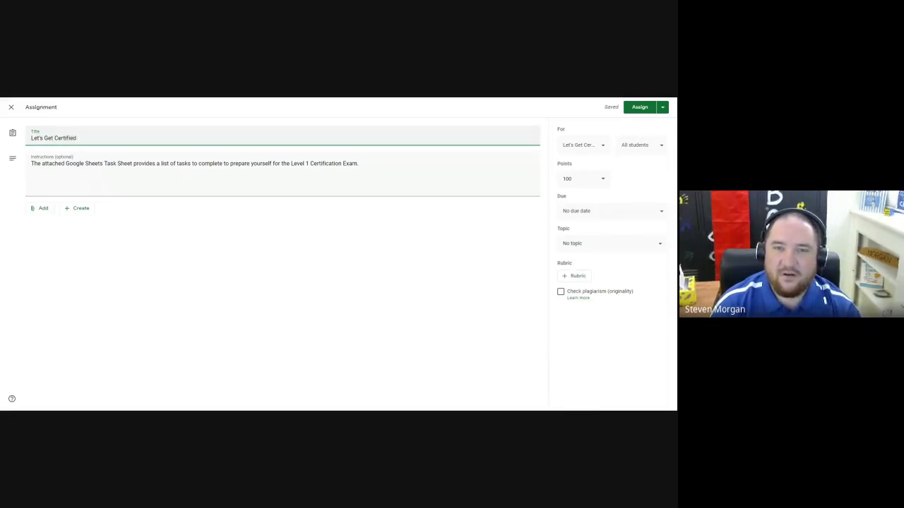
{"action": "type", "text": "!"}
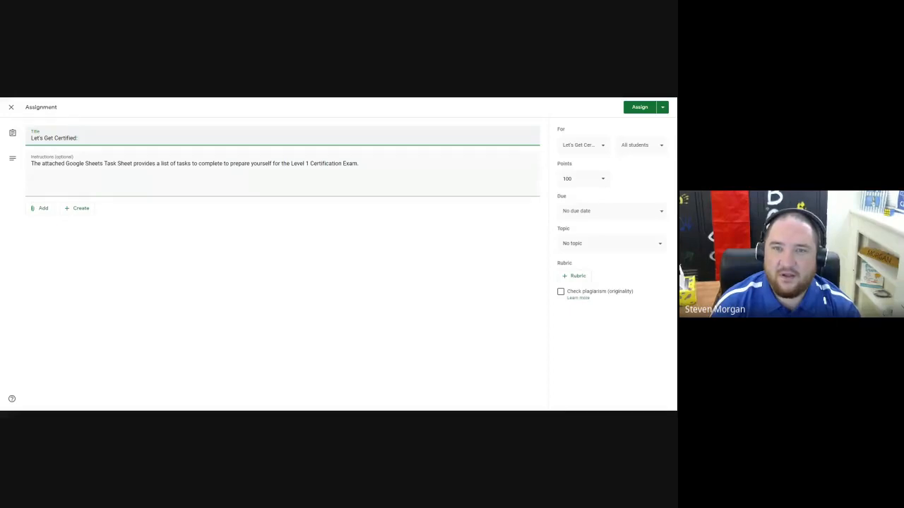
{"action": "type", "text": " Google"}
{"action": "key", "text": "BackSpace"}
{"action": "key", "text": "BackSpace"}
{"action": "key", "text": "BackSpace"}
{"action": "key", "text": "BackSpace"}
{"action": "key", "text": "BackSpace"}
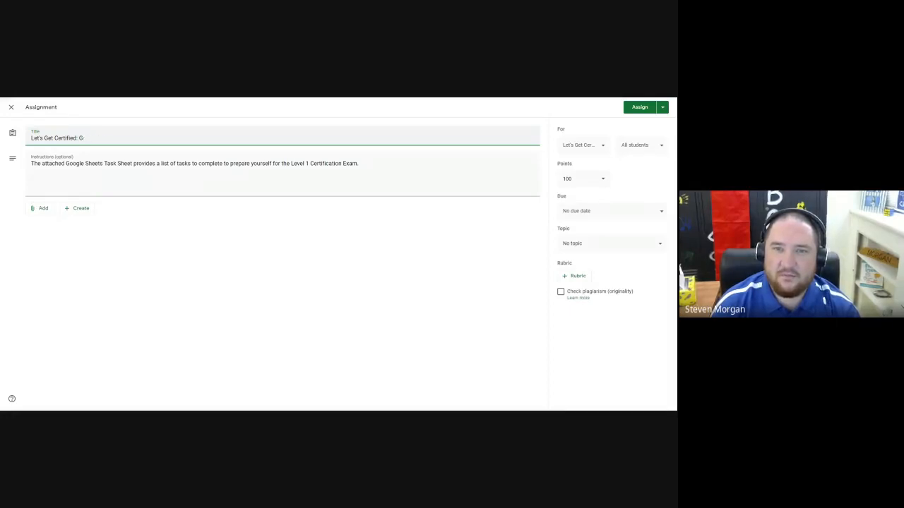
{"action": "key", "text": "BackSpace"}
{"action": "key", "text": "BackSpace"}
{"action": "type", "text": "Google Form"}
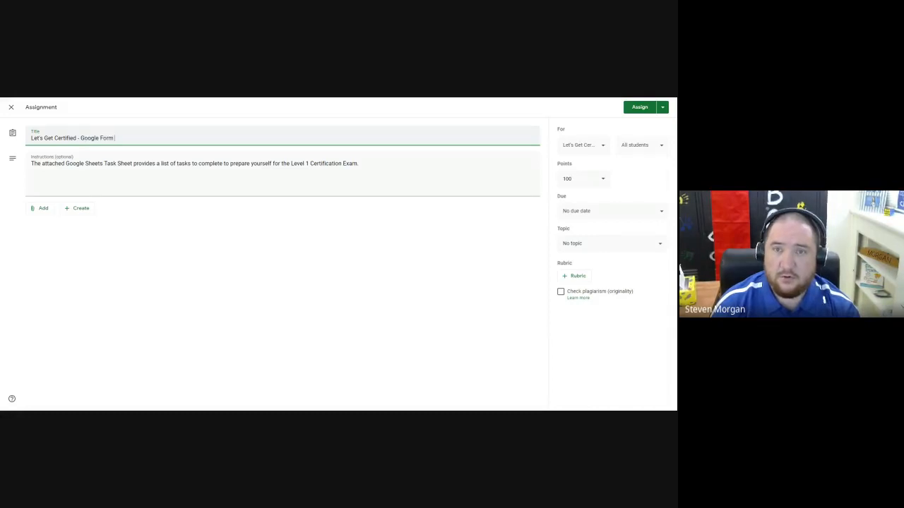
{"action": "type", "text": " Task Sheet"}
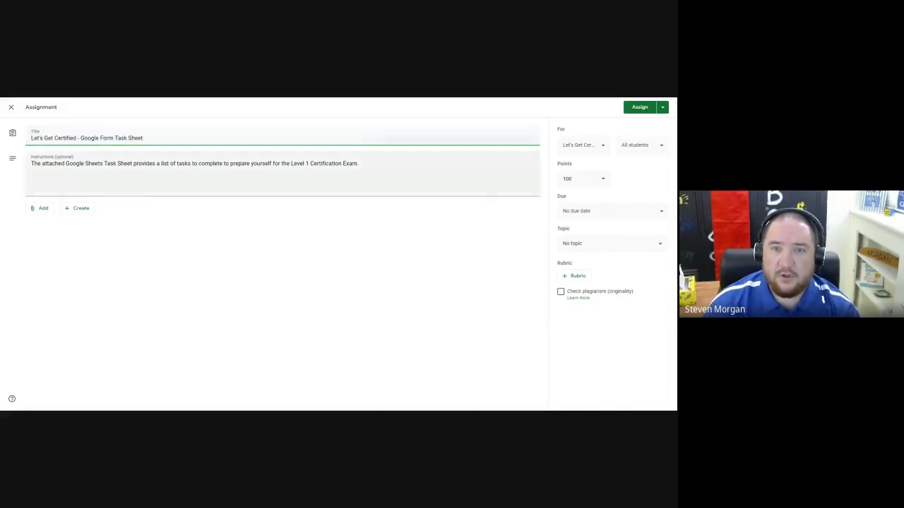
Attach the Google Docs file "Let's Get Certified: 4 Google Forms Task Sheet" from Google Drive to the assignment.
{"action": "left_click", "coordinate": [42, 209]}
{"action": "left_click", "coordinate": [52, 224]}
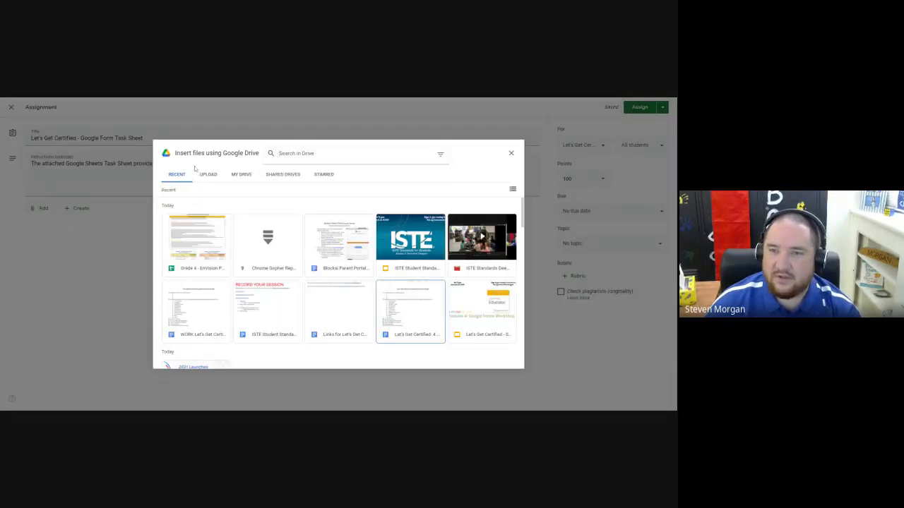
{"action": "left_click", "coordinate": [399, 307]}
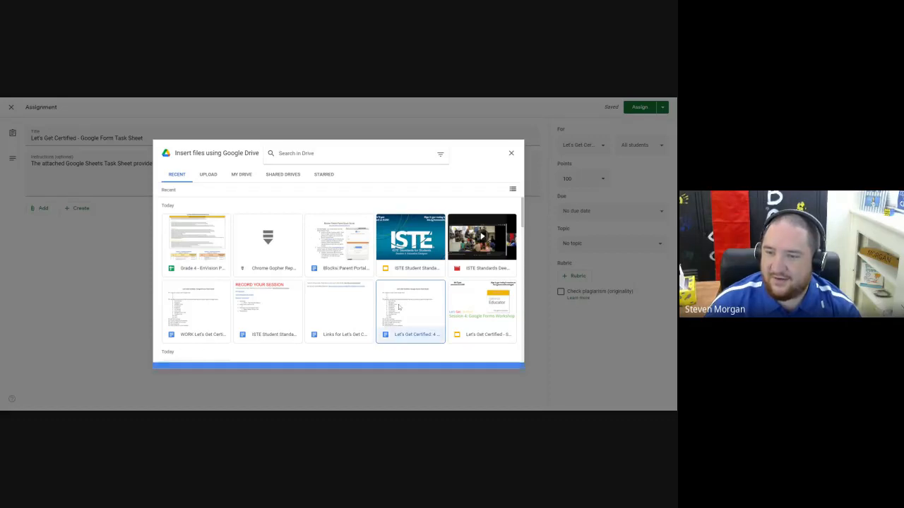
{"action": "left_click", "coordinate": [506, 361]}
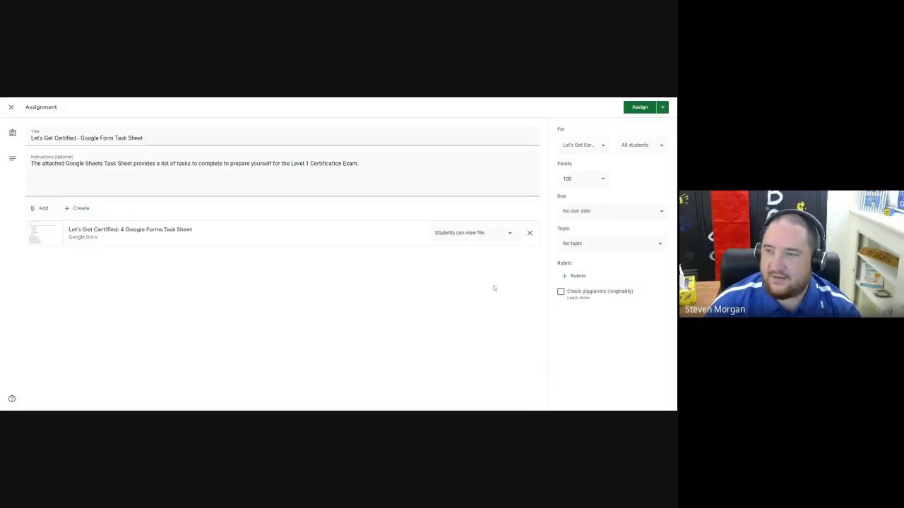
Set the attached document to make a copy for each student and make the assignment ungraded.
{"action": "left_click", "coordinate": [480, 234]}
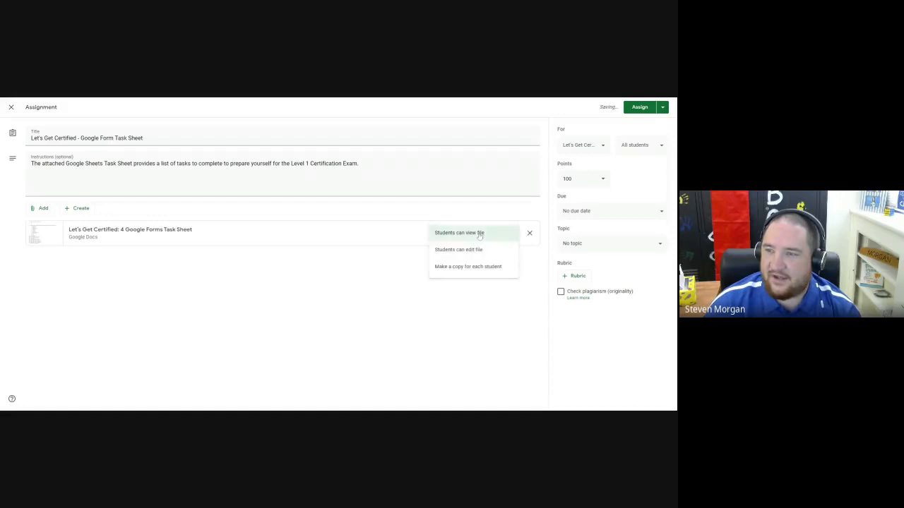
{"action": "left_click", "coordinate": [459, 267]}
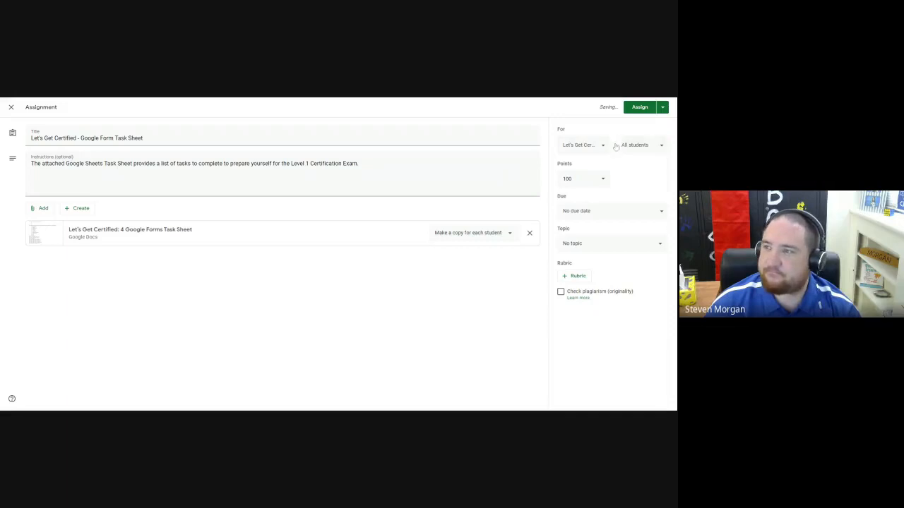
{"action": "left_click", "coordinate": [602, 179]}
{"action": "left_click", "coordinate": [574, 198]}
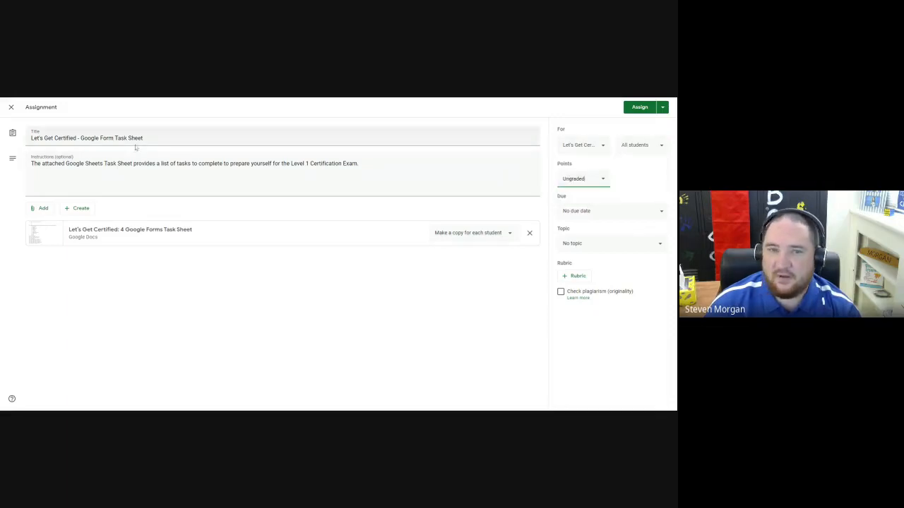
Add an asterisk at the start of the assignment title and assign it to the class.
{"action": "left_click", "coordinate": [135, 141]}
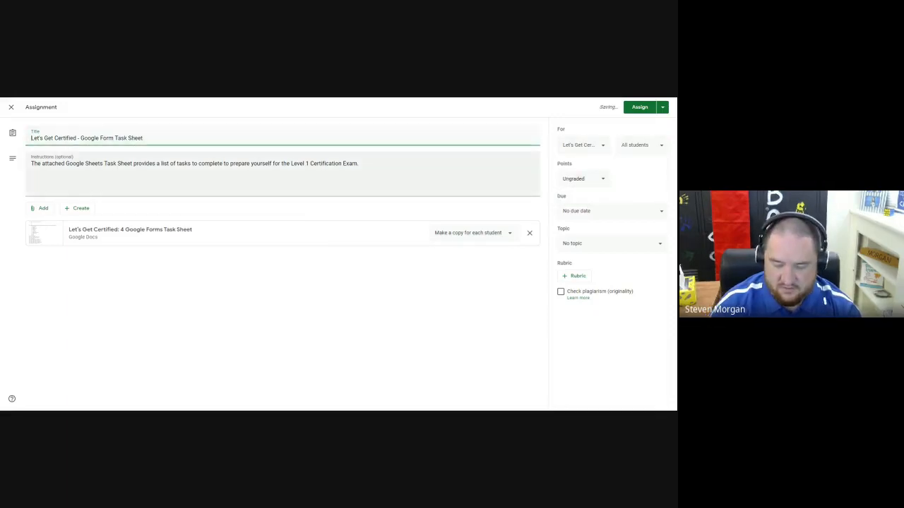
{"action": "type", "text": "*"}
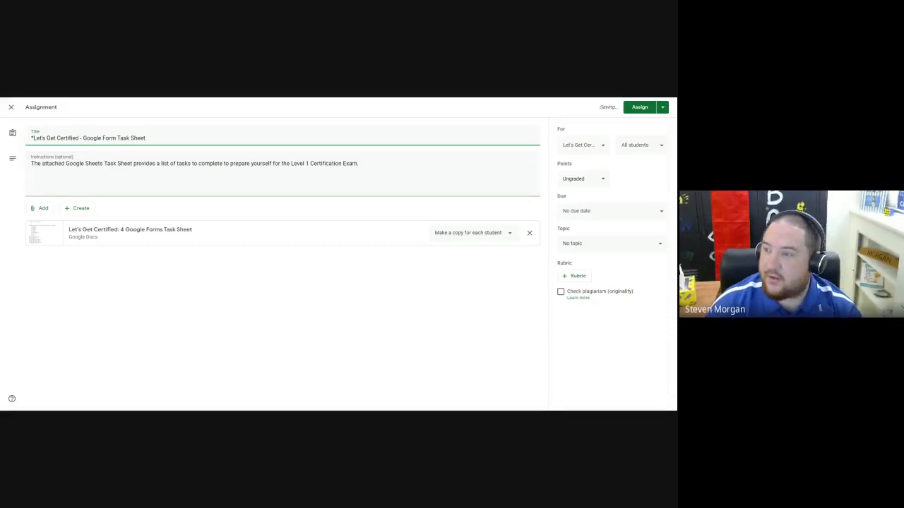
{"action": "left_click", "coordinate": [639, 107]}
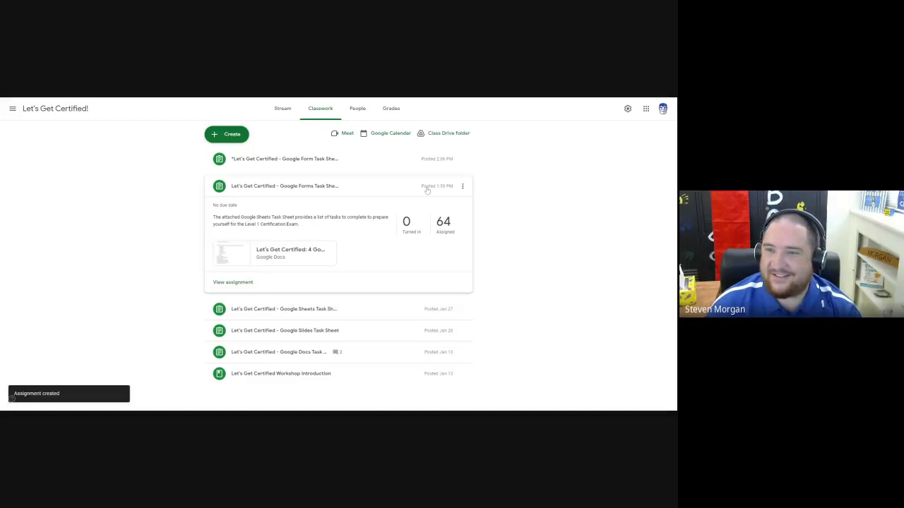
Delete the older Google Forms Task Sheet assignment, posted at 1:59 PM.
{"action": "left_click", "coordinate": [462, 187]}
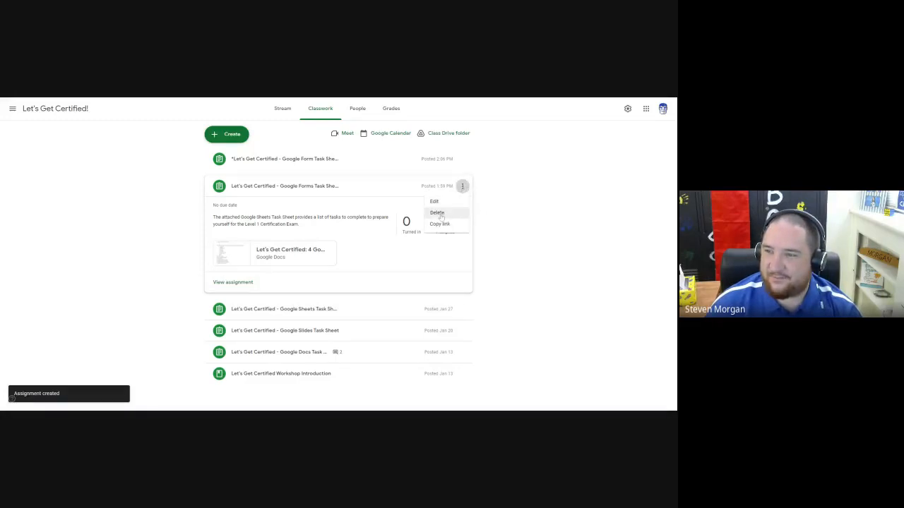
{"action": "left_click", "coordinate": [439, 213]}
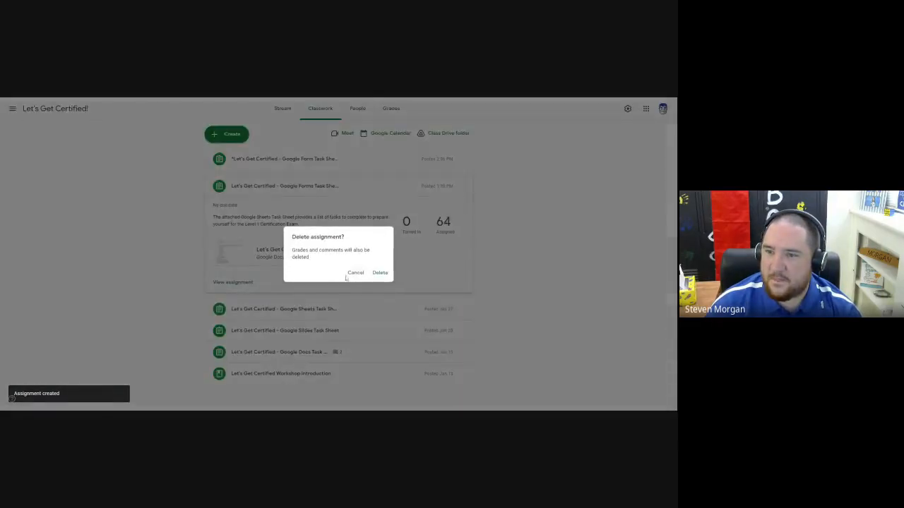
{"action": "left_click", "coordinate": [376, 274]}
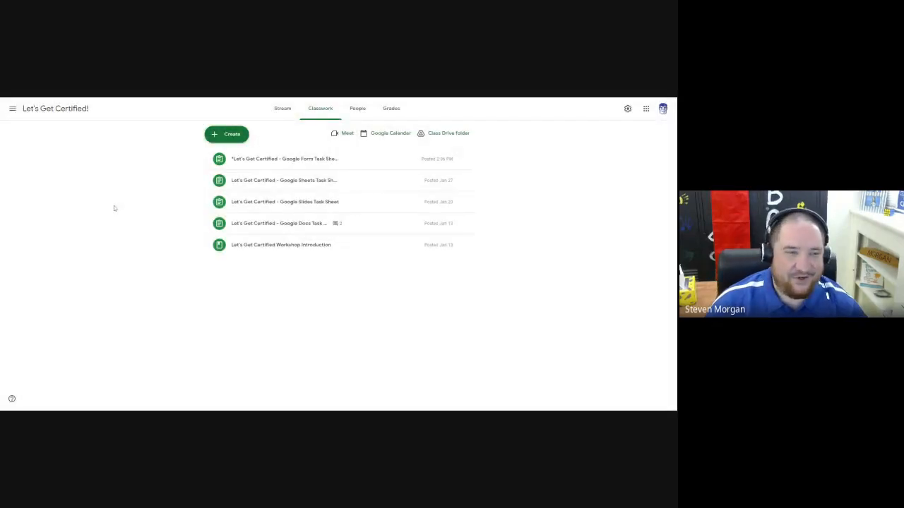
Open the new asterisk-marked Google Form Task Sheet assignment for editing to review its settings.
{"action": "left_click", "coordinate": [261, 160]}
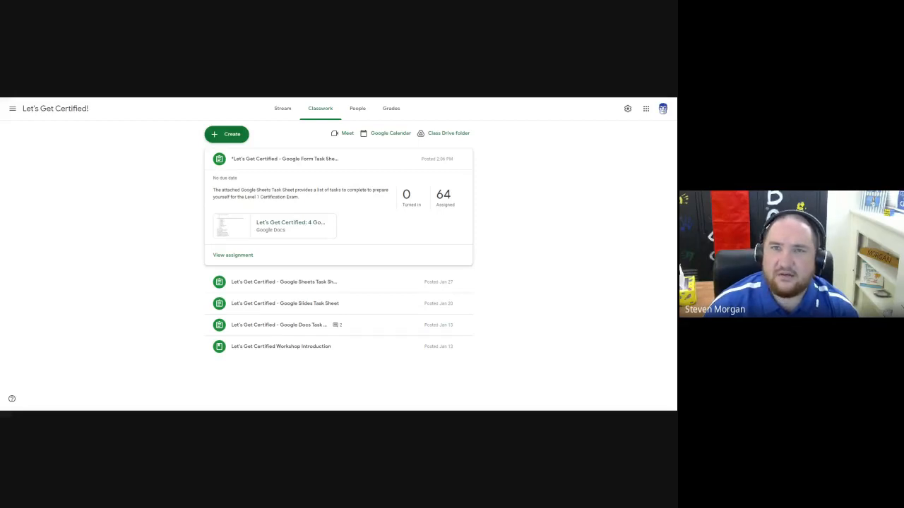
{"action": "left_click", "coordinate": [463, 161]}
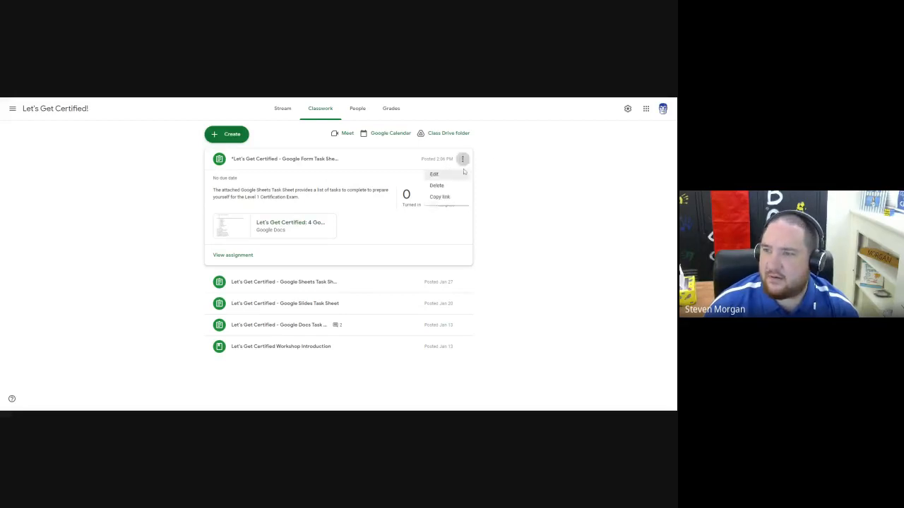
{"action": "left_click", "coordinate": [453, 176]}
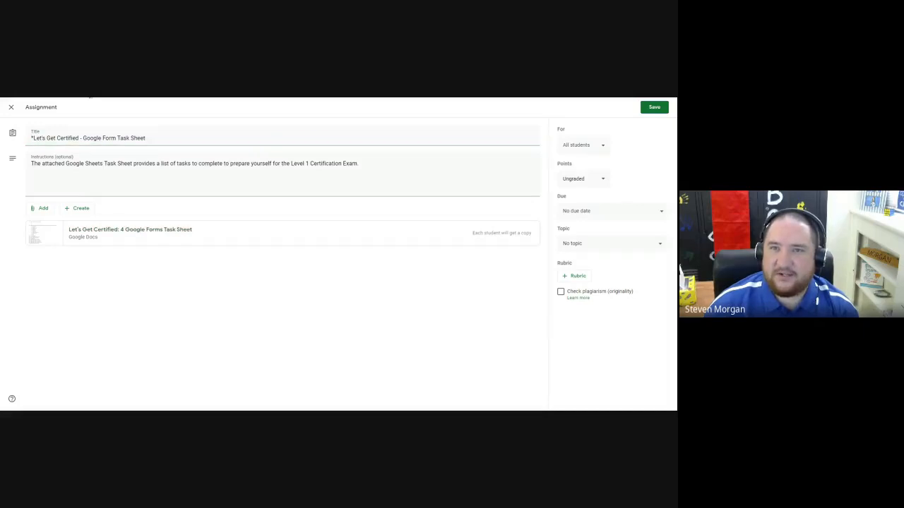
Switch to the Google Slides presentation and look through its upcoming slide thumbnails.
{"action": "left_click", "coordinate": [89, 97]}
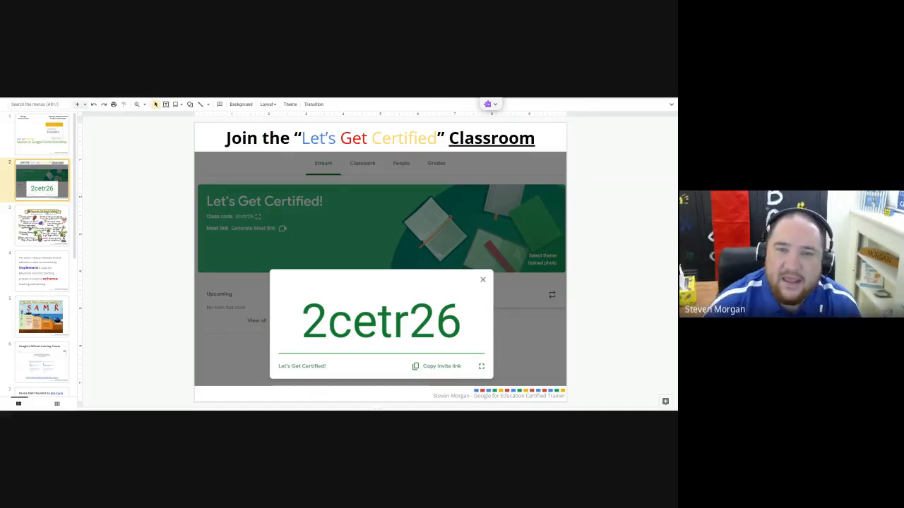
{"action": "left_click_drag", "start_coordinate": [76, 224], "coordinate": [78, 276]}
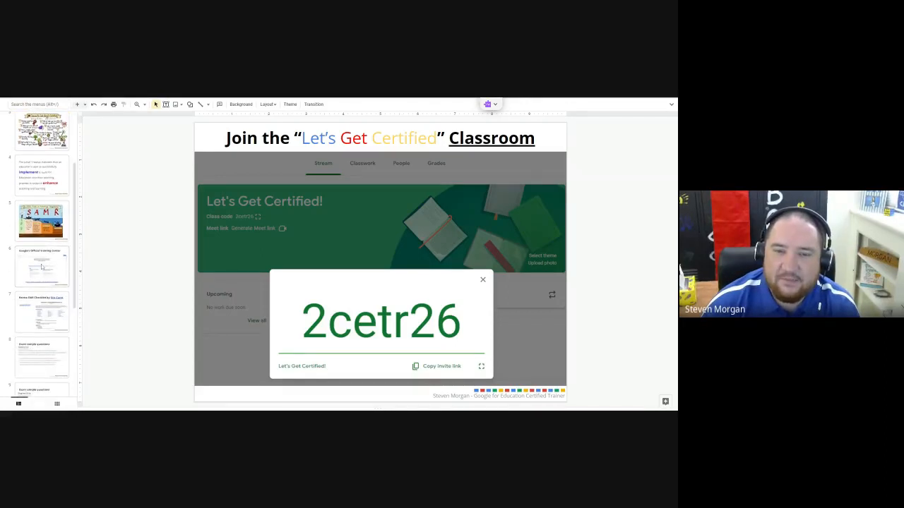
{"action": "scroll", "coordinate": [45, 218], "scroll_direction": "up", "scroll_amount": 5}
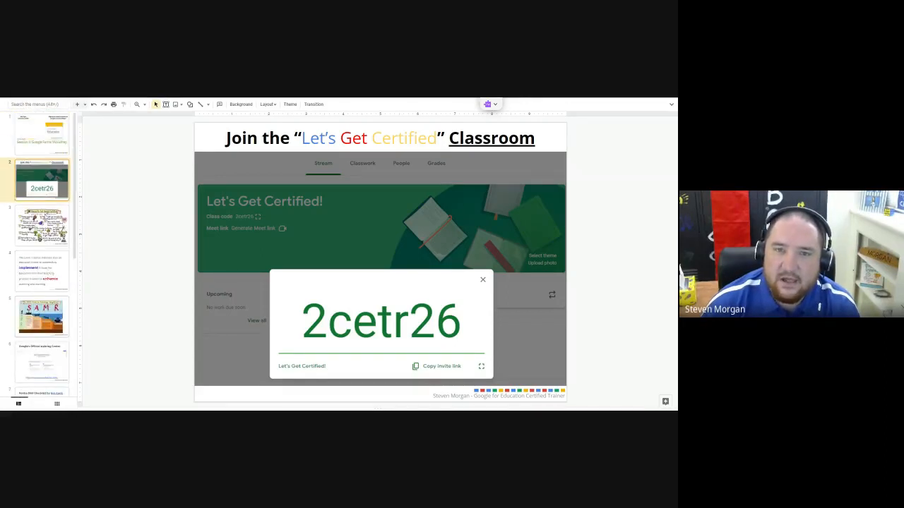
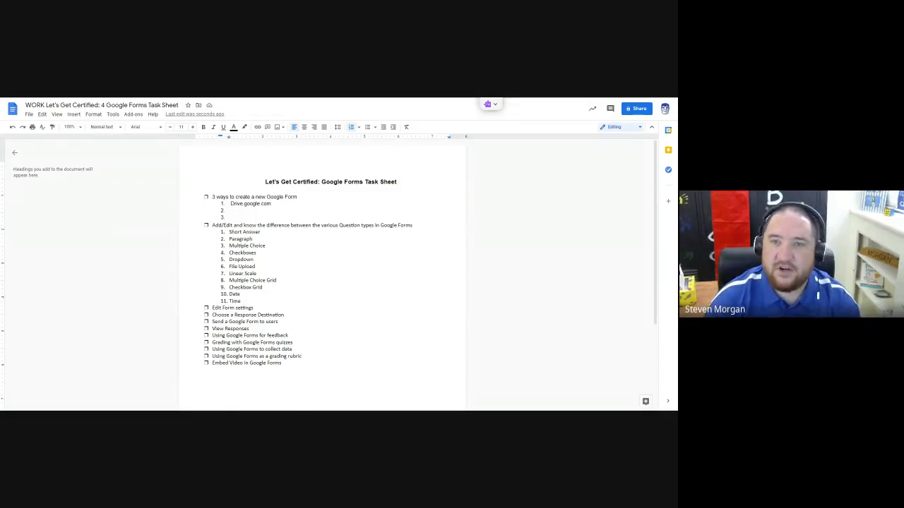
Switch to Google Drive and create a new Google Form from My Drive.
{"action": "key", "text": "ctrl+Tab"}
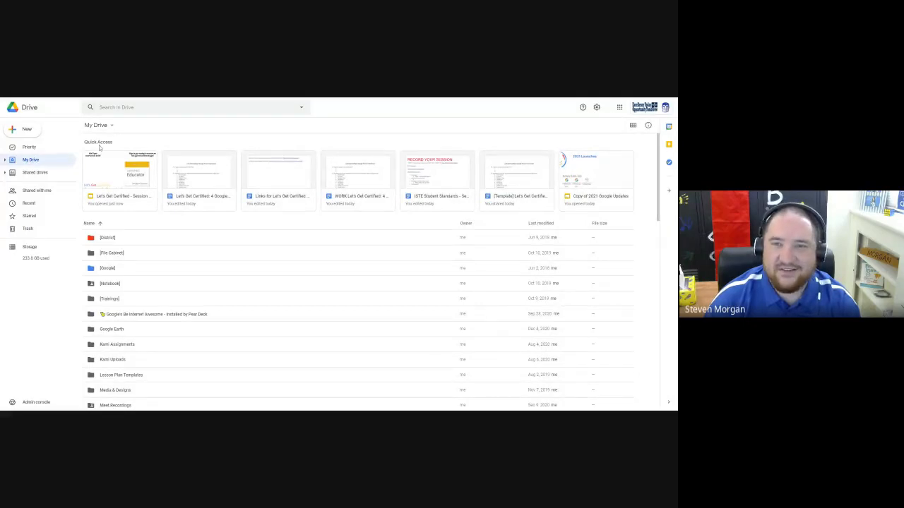
{"action": "left_click", "coordinate": [27, 132]}
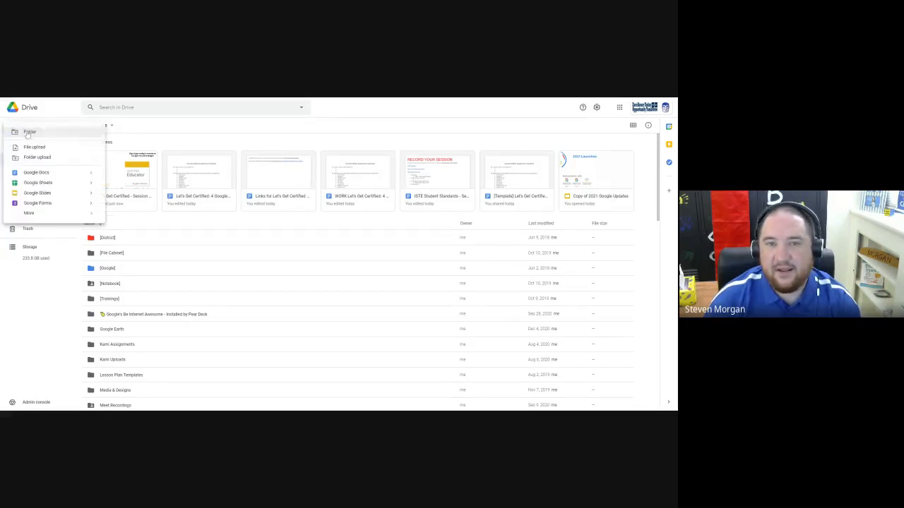
{"action": "left_click", "coordinate": [45, 204]}
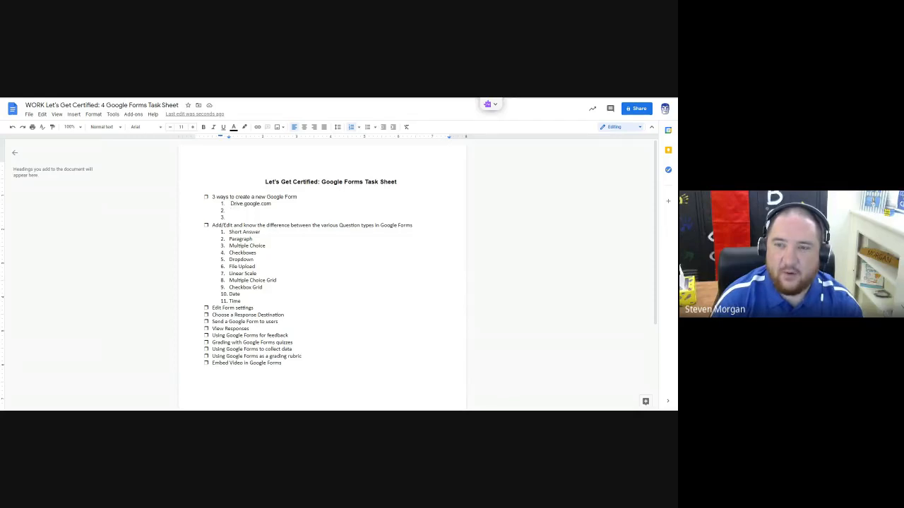
Enter "Forms.google.com" as the second way to create a new Google Form in the task sheet document.
{"action": "type", "text": "Forms."}
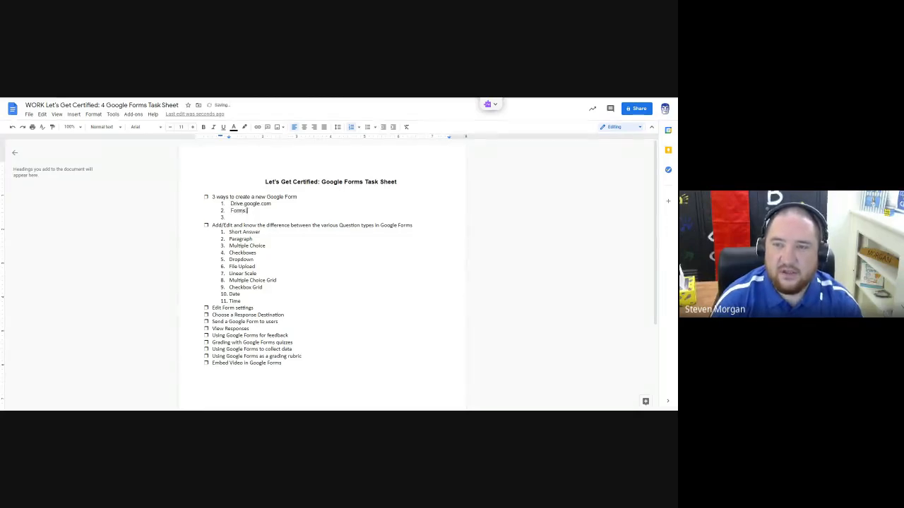
{"action": "type", "text": "google.com"}
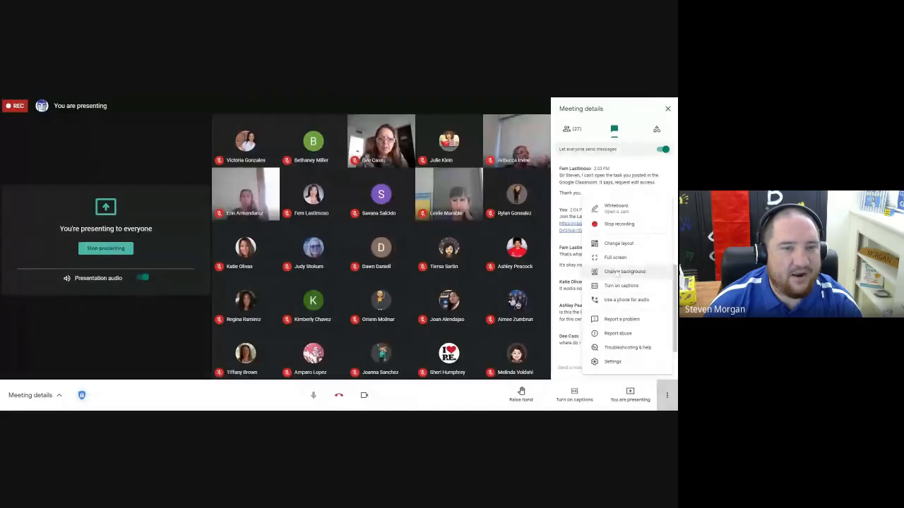
View the layout options of the Google Meet call and close them without choosing another layout.
{"action": "left_click", "coordinate": [619, 244]}
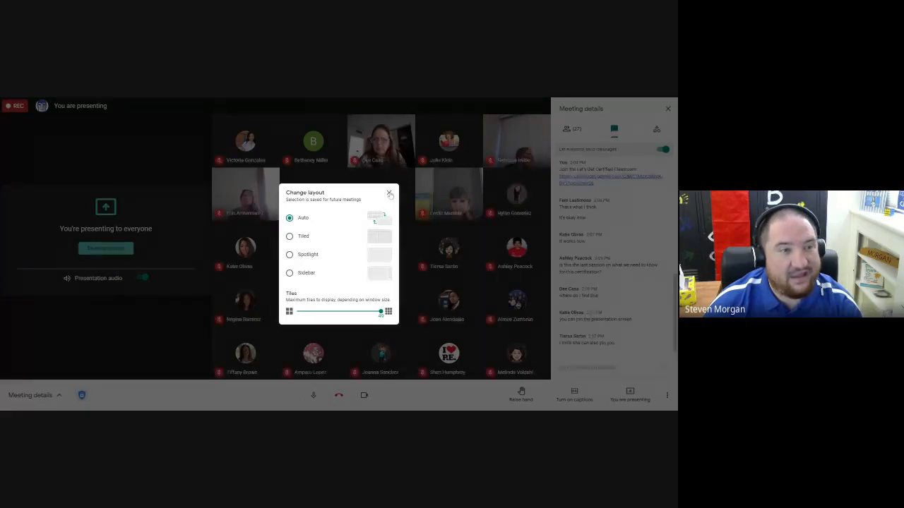
{"action": "left_click", "coordinate": [389, 193]}
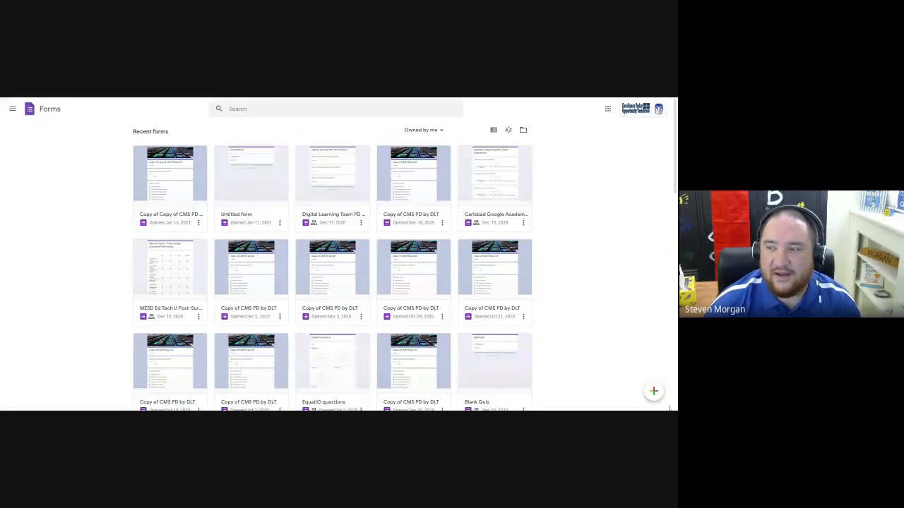
Create a new blank form from the Google Forms home page.
{"action": "mouse_move", "coordinate": [655, 394]}
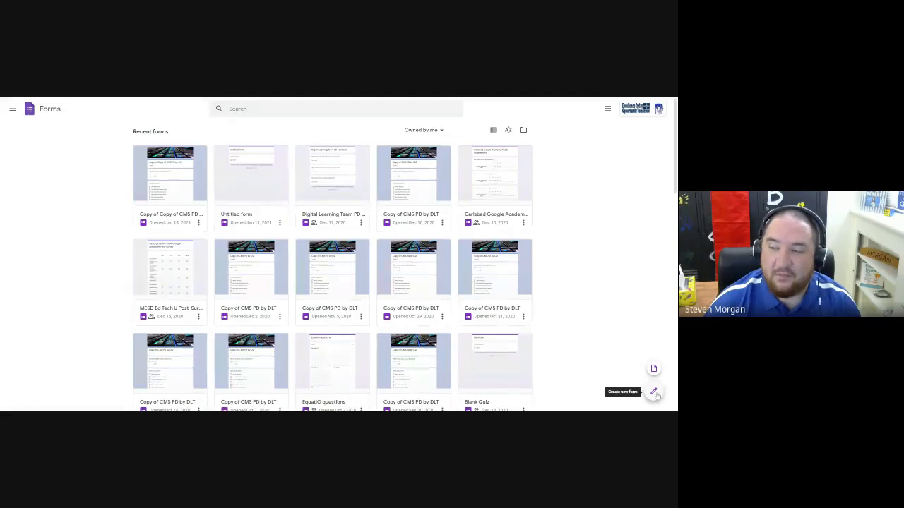
{"action": "key", "text": "alt+l"}
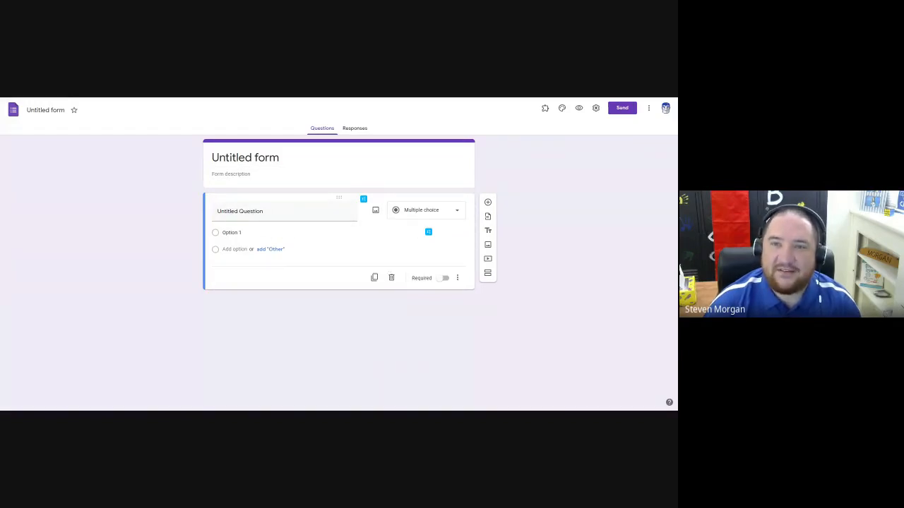
Return to the Google Forms Task Sheet document and set its zoom to 150%.
{"action": "key", "text": "ctrl+Tab"}
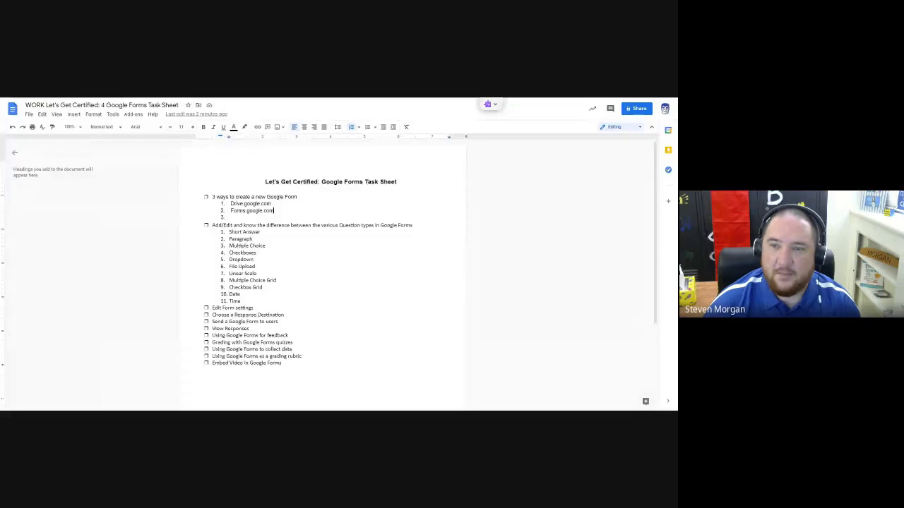
{"action": "left_click", "coordinate": [229, 218]}
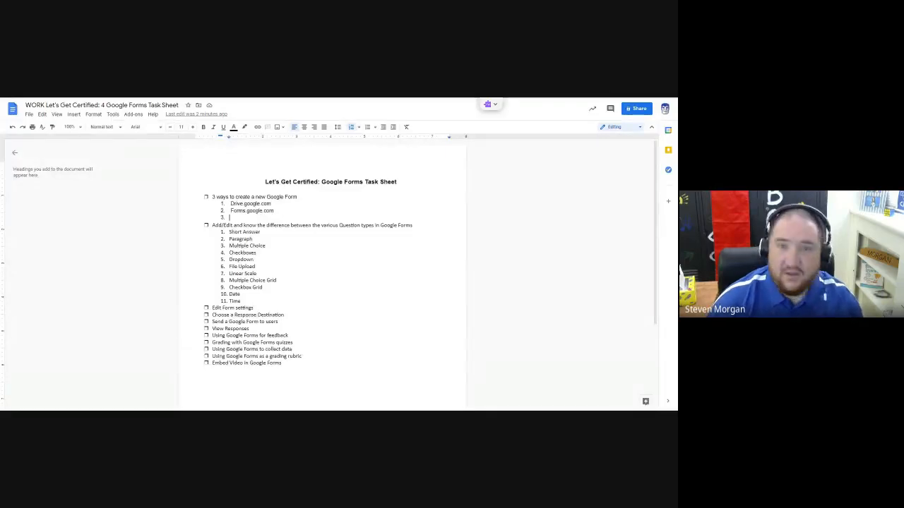
{"action": "left_click", "coordinate": [79, 128]}
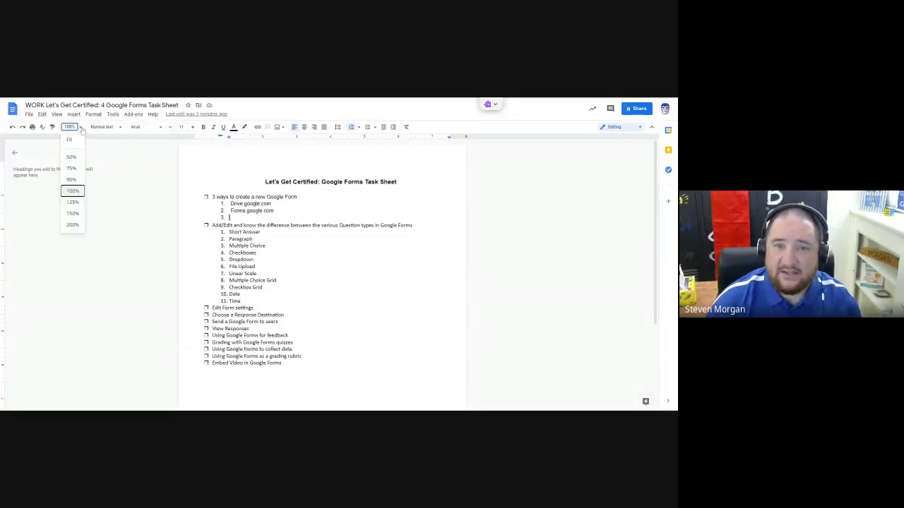
{"action": "left_click", "coordinate": [72, 213]}
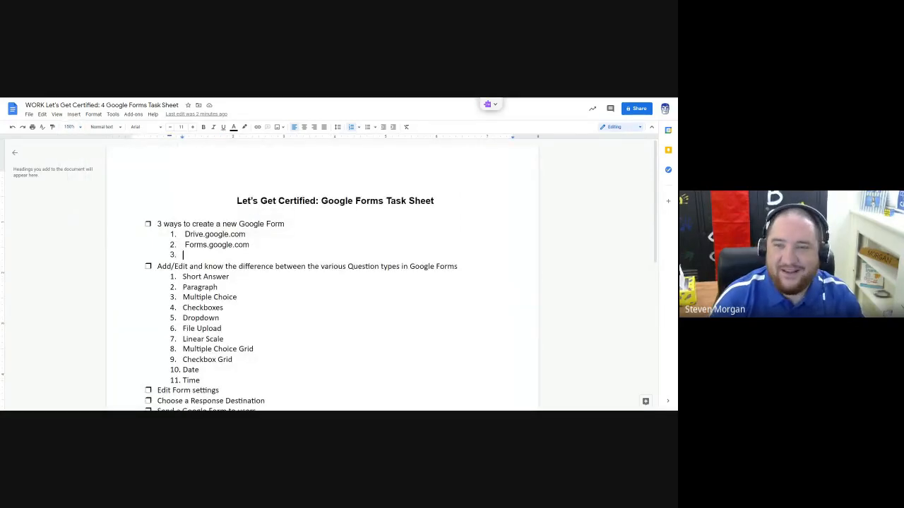
Remove the extra leading spaces before "Drive.google.com" and "Forms.google.com" in the list of ways to create a form.
{"action": "key", "text": "Up"}
{"action": "key", "text": "Up"}
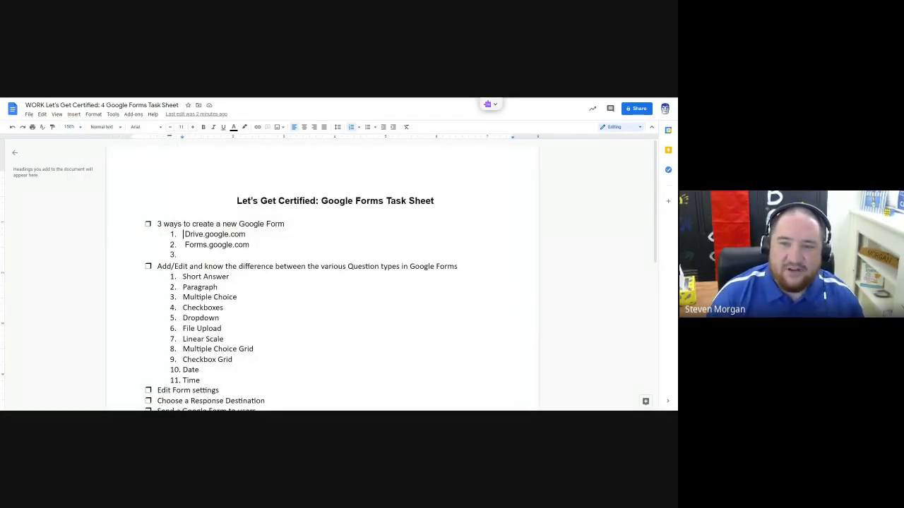
{"action": "key", "text": "Delete"}
{"action": "key", "text": "Down"}
{"action": "key", "text": "Delete"}
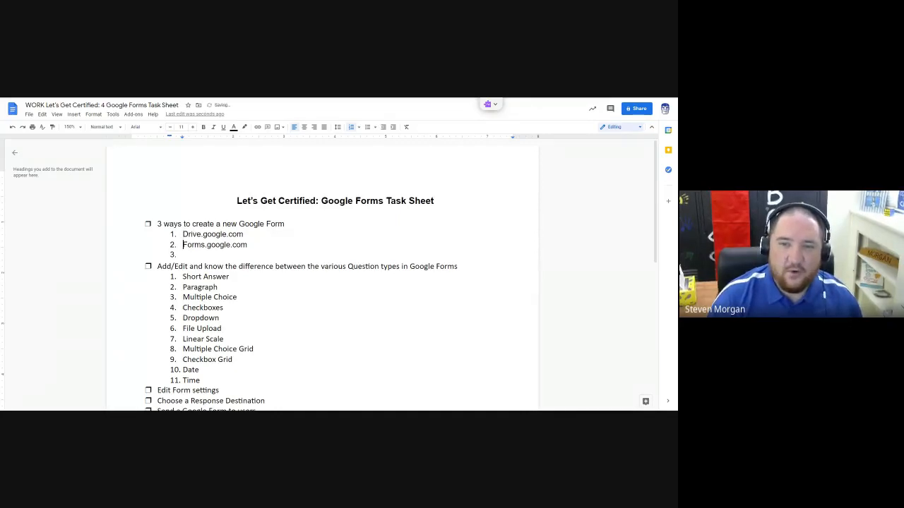
Enter "forms.new" as the third way to create a new Google Form.
{"action": "key", "text": "Down"}
{"action": "key", "text": "Down"}
{"action": "key", "text": "Up"}
{"action": "key", "text": "Left"}
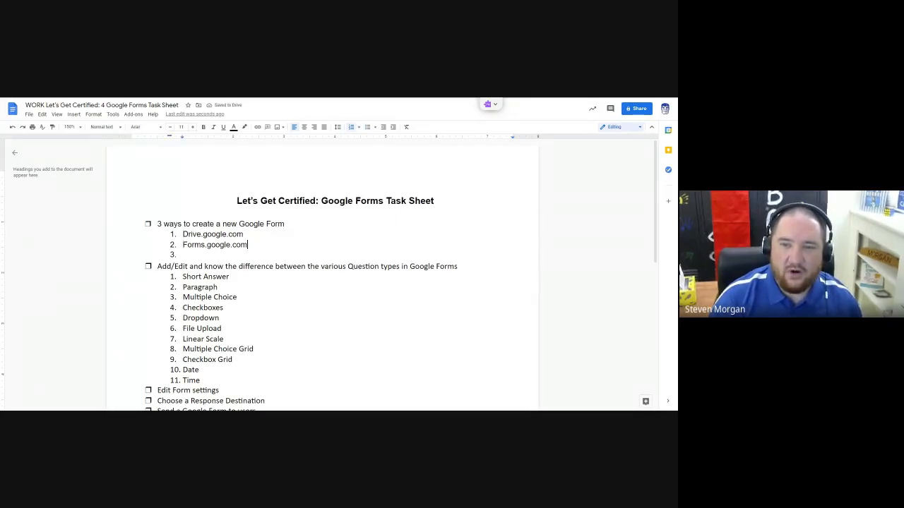
{"action": "key", "text": "Down"}
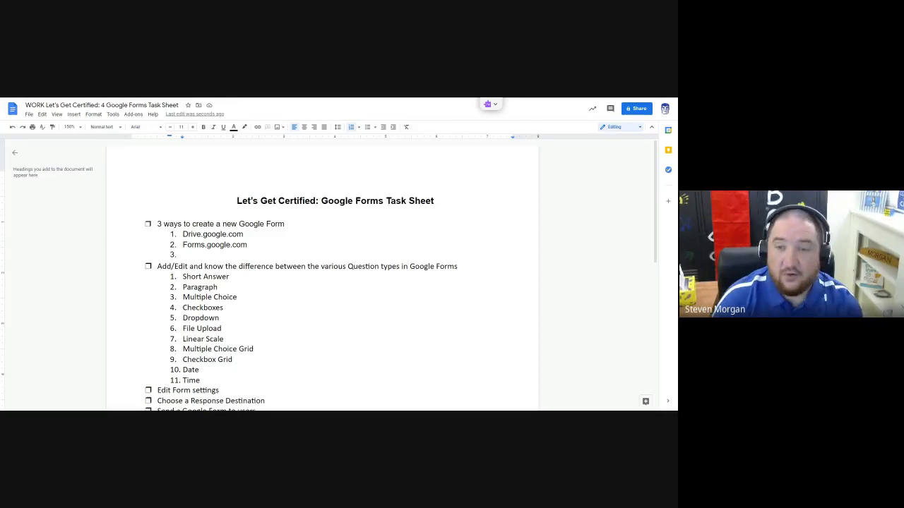
{"action": "type", "text": "forms"}
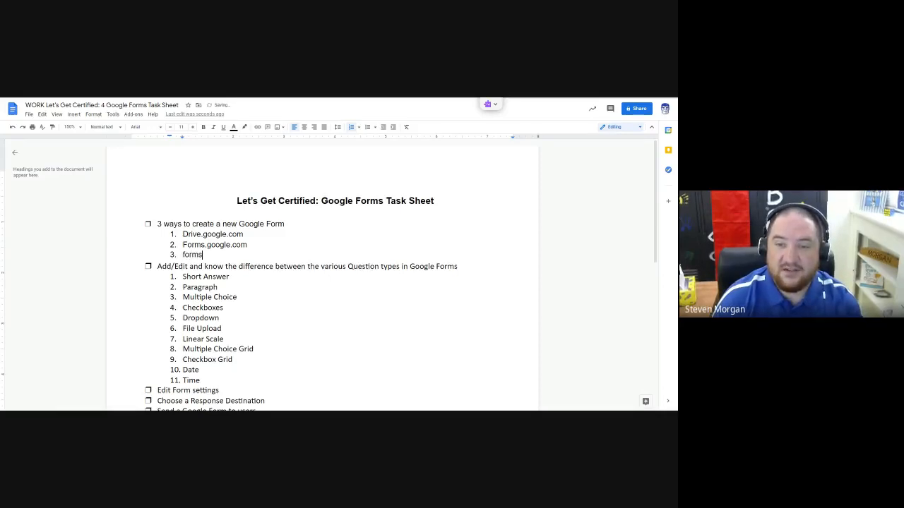
{"action": "type", "text": ".new"}
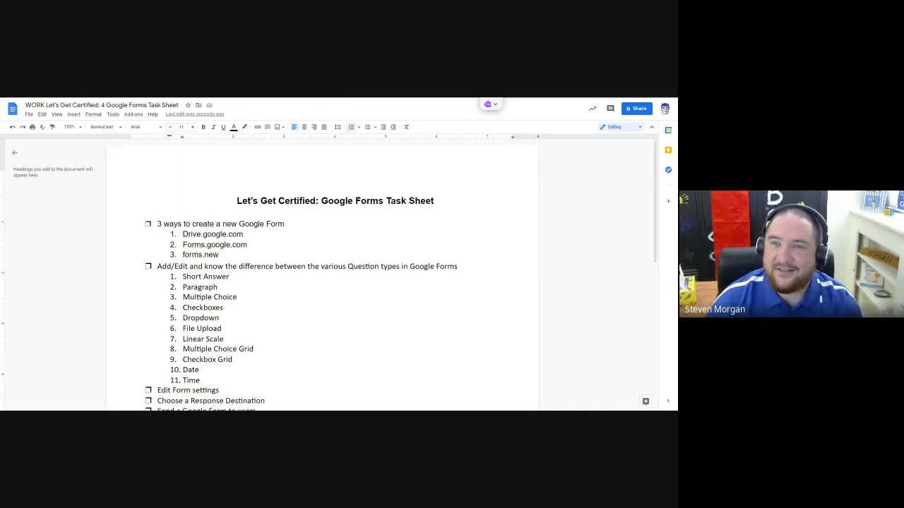
Open a new browser tab and create another blank form through the forms.new address.
{"action": "key", "text": "ctrl+t"}
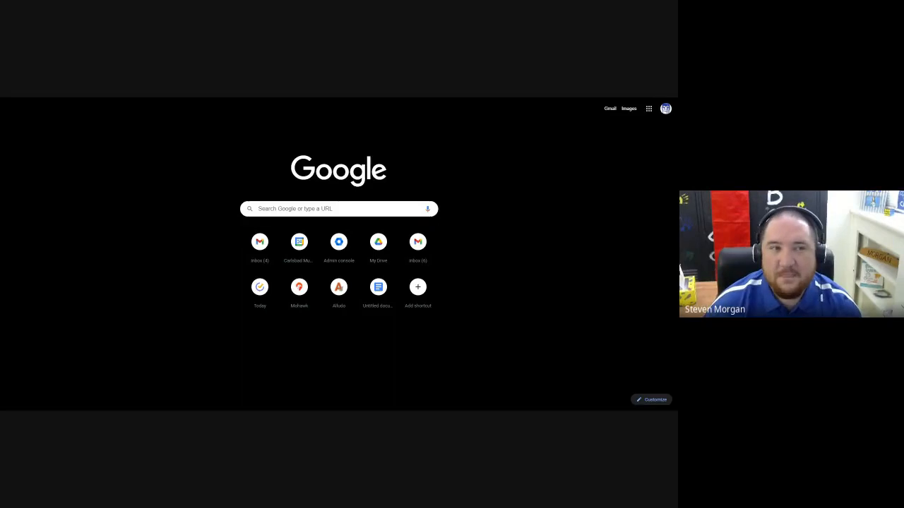
{"action": "key", "text": "Return"}
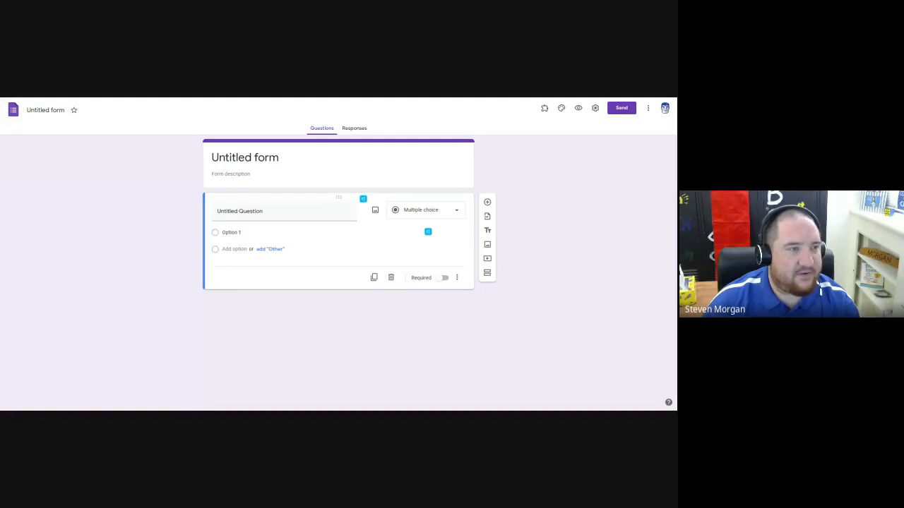
{"action": "key", "text": "ctrl+minus"}
{"action": "key", "text": "ctrl+plus"}
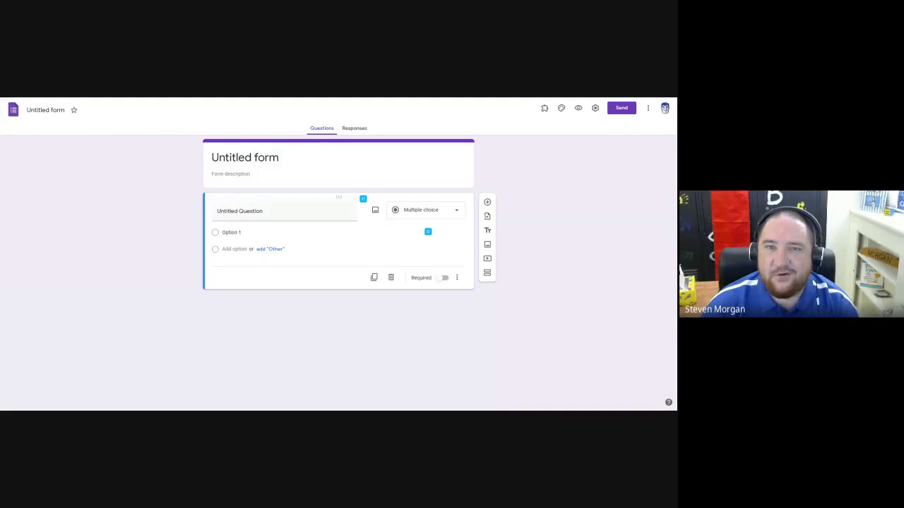
Title the form "Let's Get Certified in Google Forms" and apply the same title as its file name.
{"action": "left_click", "coordinate": [46, 109]}
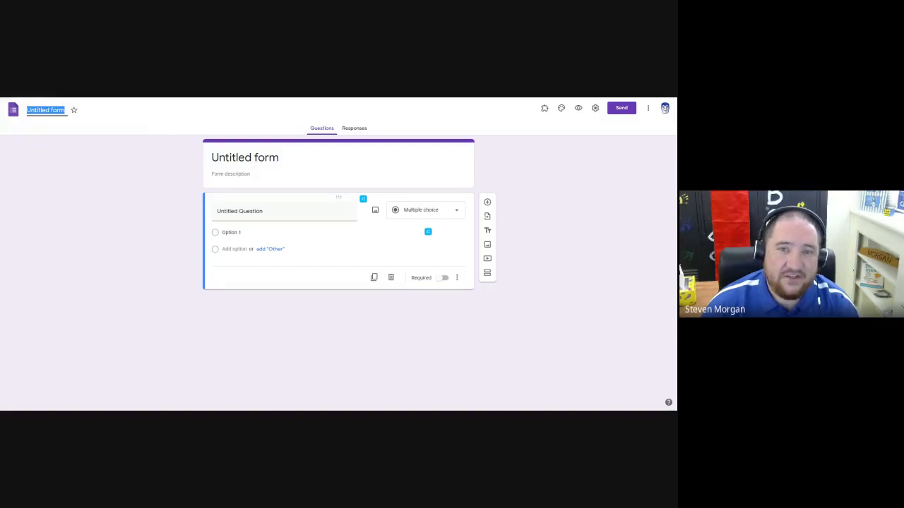
{"action": "left_click", "coordinate": [245, 157]}
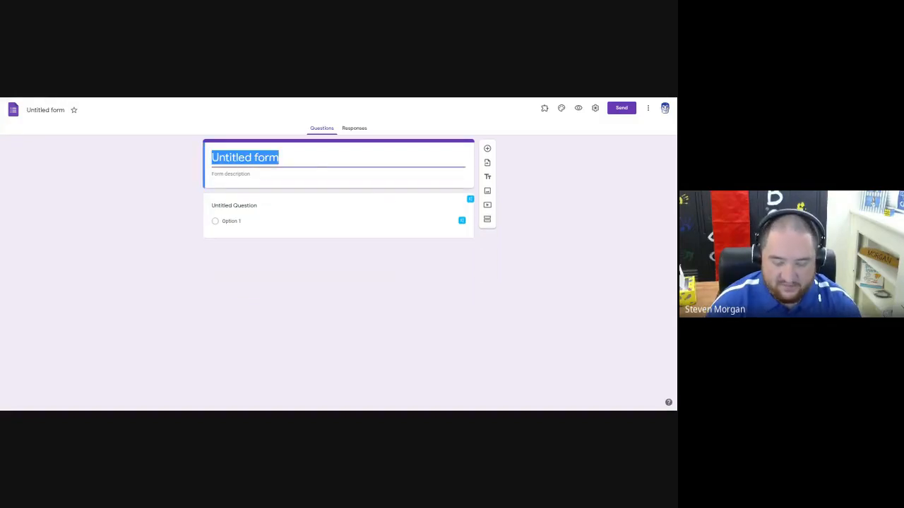
{"action": "type", "text": "Let'"}
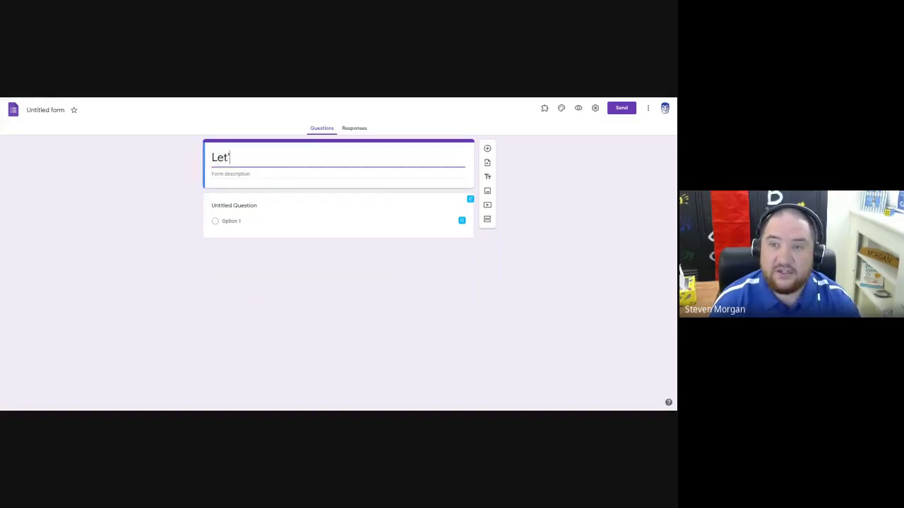
{"action": "type", "text": "s Get Certified "}
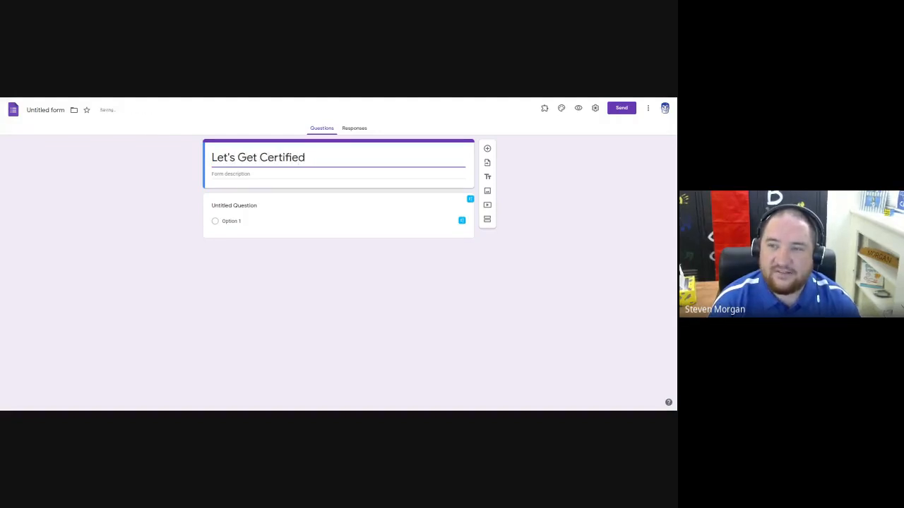
{"action": "type", "text": "in Google Forms"}
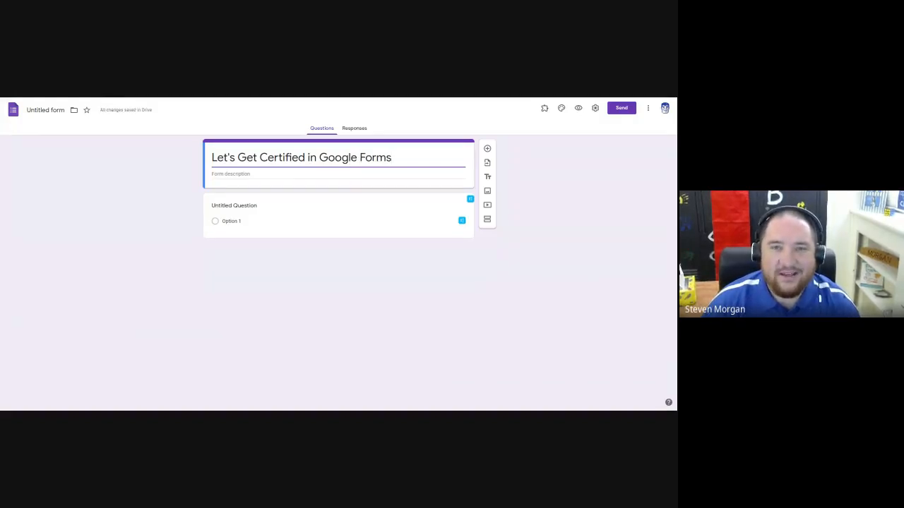
{"action": "left_click", "coordinate": [57, 144]}
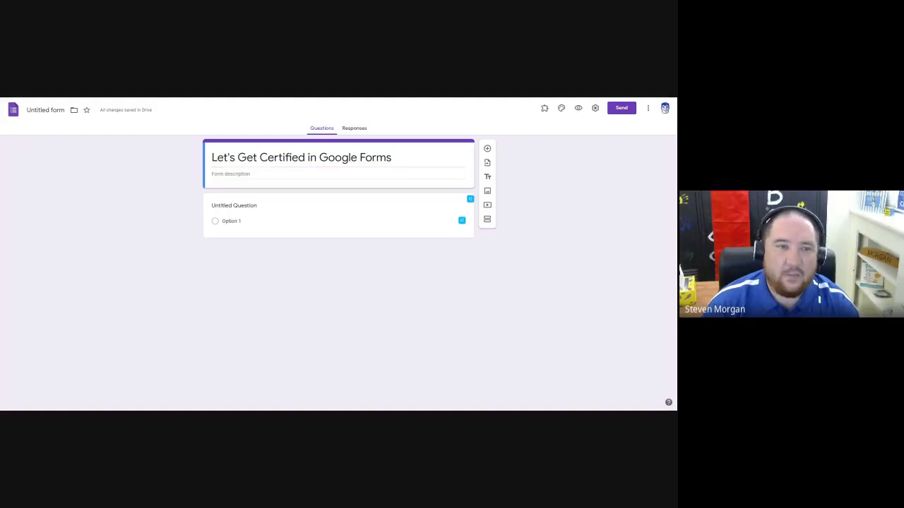
{"action": "left_click", "coordinate": [46, 110]}
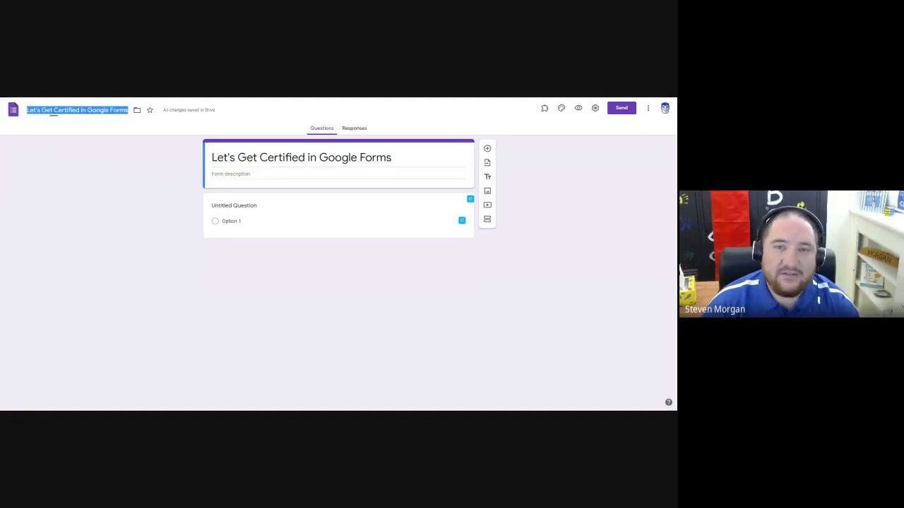
{"action": "left_click", "coordinate": [84, 155]}
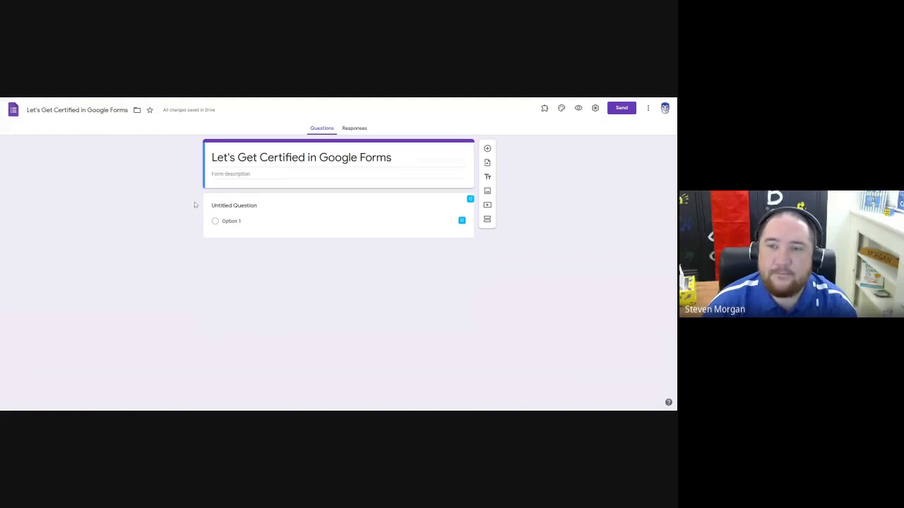
Replace the first question's placeholder text with "What is the best salsa in town?".
{"action": "left_click", "coordinate": [263, 208]}
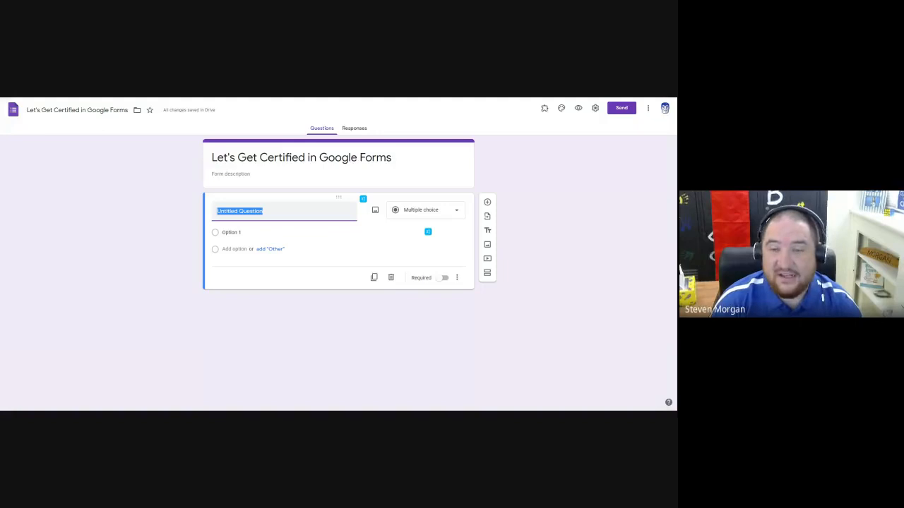
{"action": "type", "text": "W"}
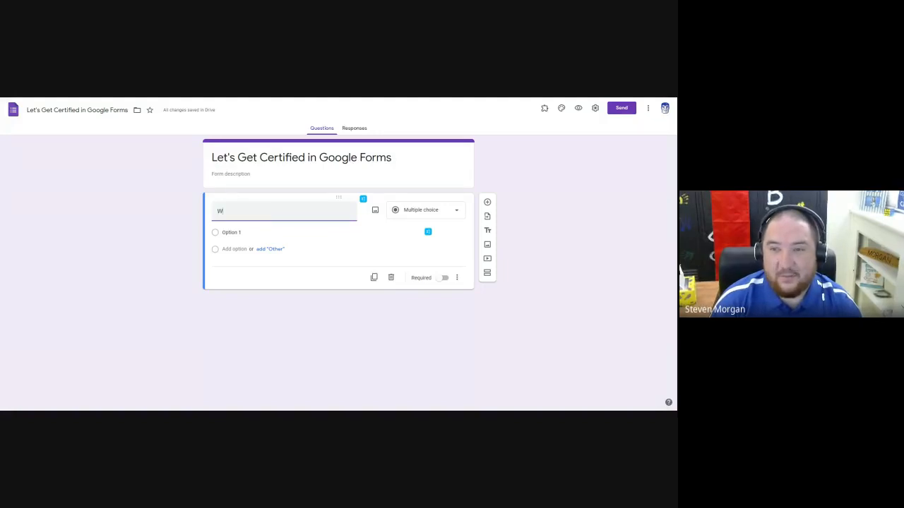
{"action": "type", "text": "hat is the best sal"}
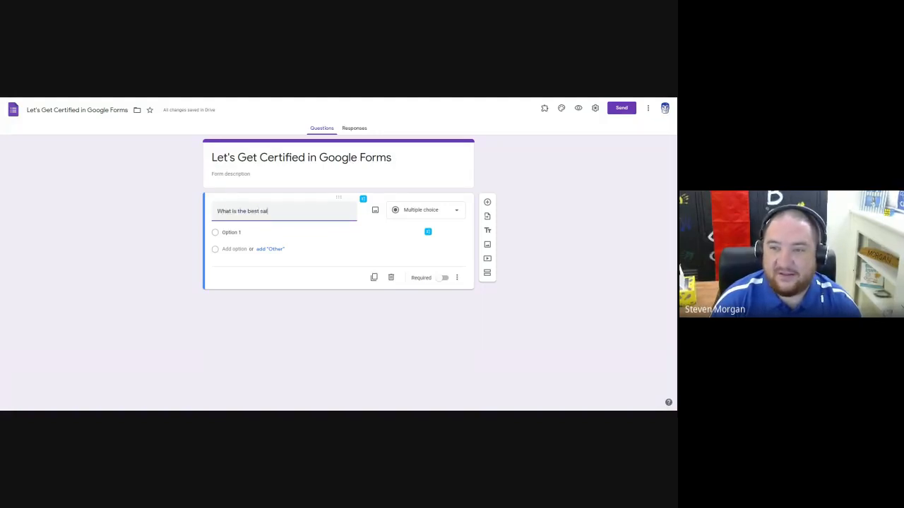
{"action": "type", "text": "sa in town?"}
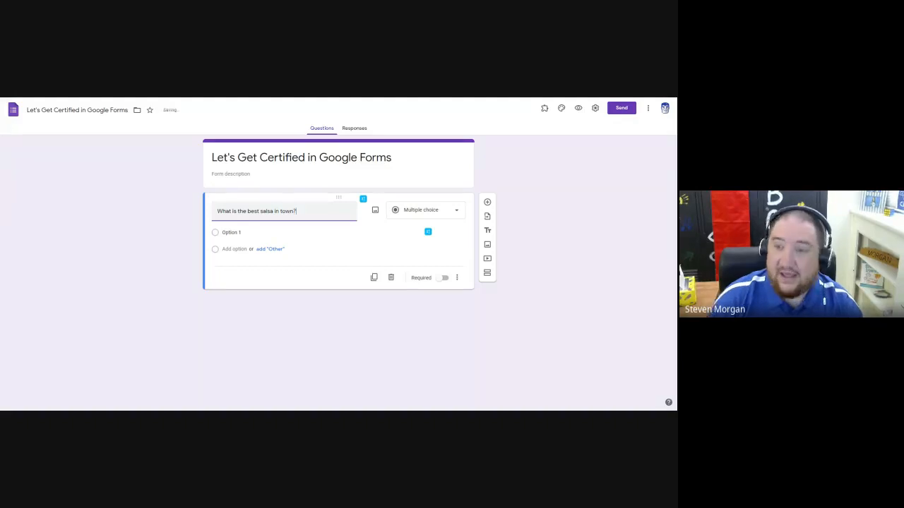
{"action": "left_click", "coordinate": [177, 218]}
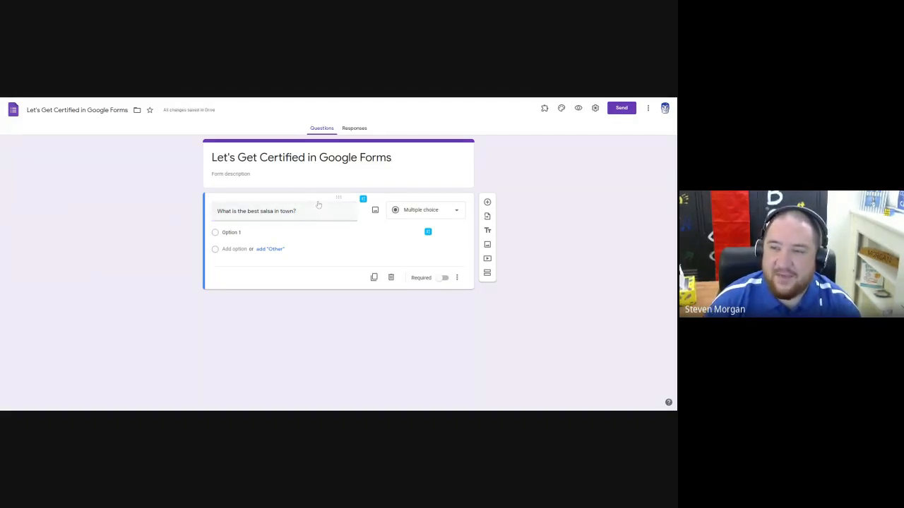
Replace the first question's text with "How are you feeling today?".
{"action": "left_click", "coordinate": [395, 209]}
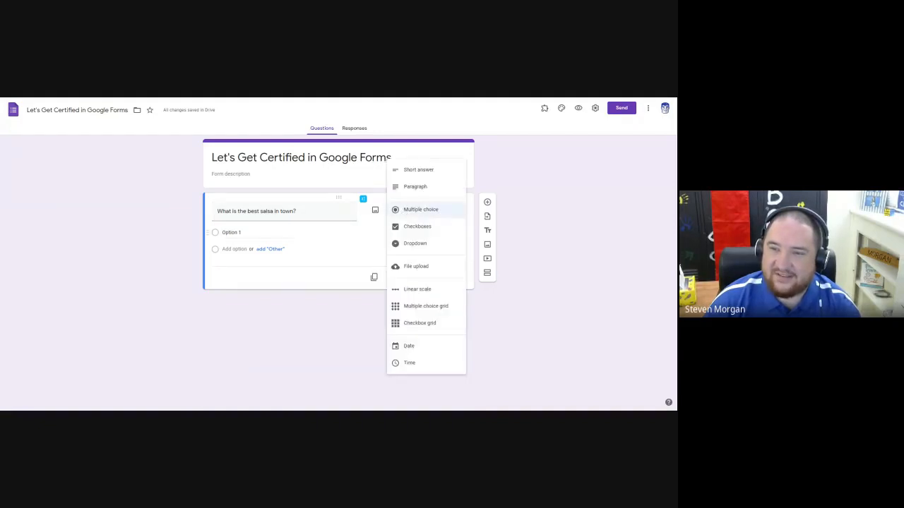
{"action": "left_click", "coordinate": [301, 239]}
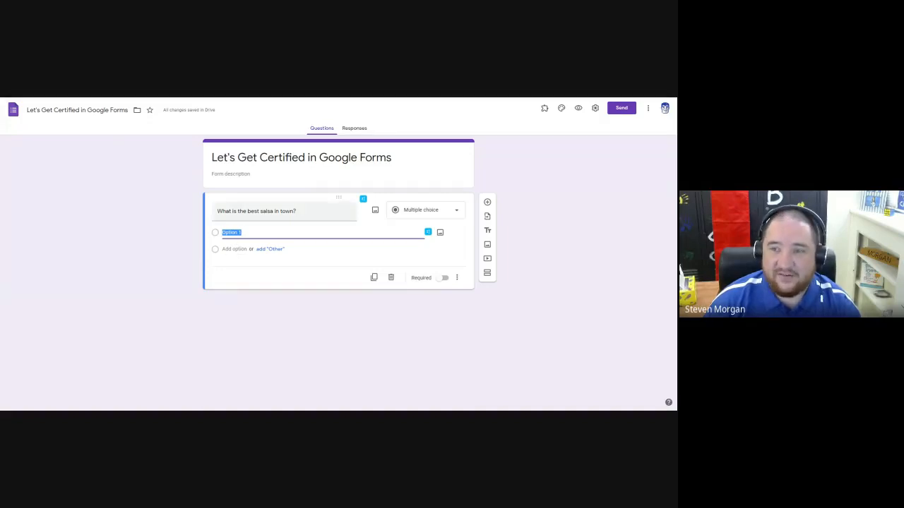
{"action": "left_click", "coordinate": [285, 212]}
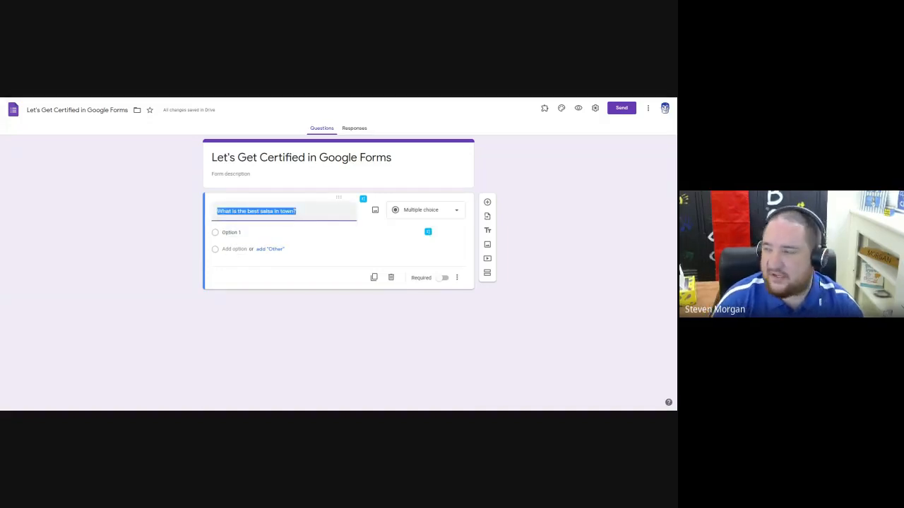
{"action": "type", "text": "How are"}
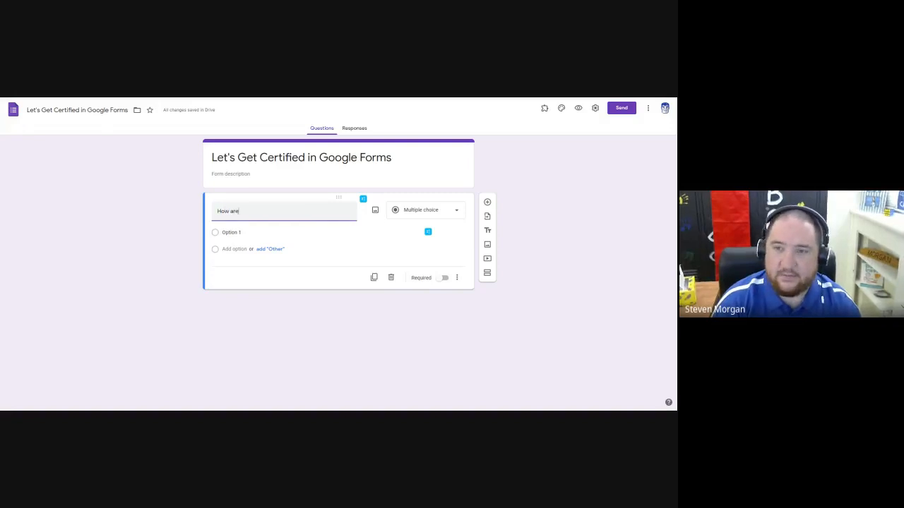
{"action": "type", "text": " you feeling"}
{"action": "key", "text": "BackSpace"}
{"action": "key", "text": "BackSpace"}
{"action": "key", "text": "BackSpace"}
{"action": "key", "text": "BackSpace"}
{"action": "key", "text": "BackSpace"}
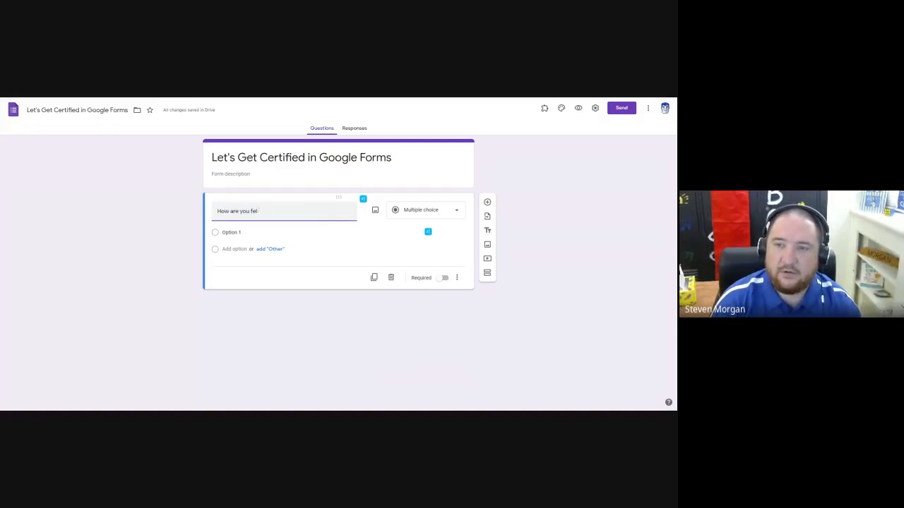
{"action": "type", "text": "eling today?"}
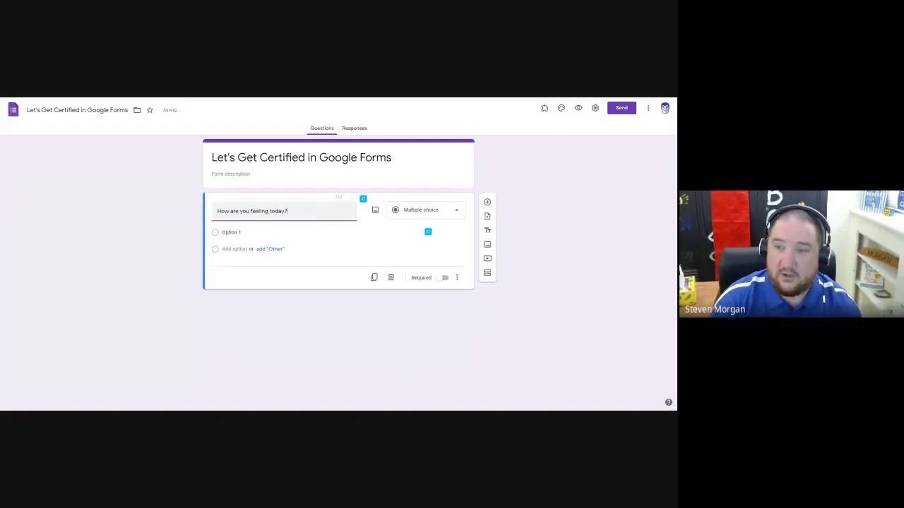
{"action": "key", "text": "Return"}
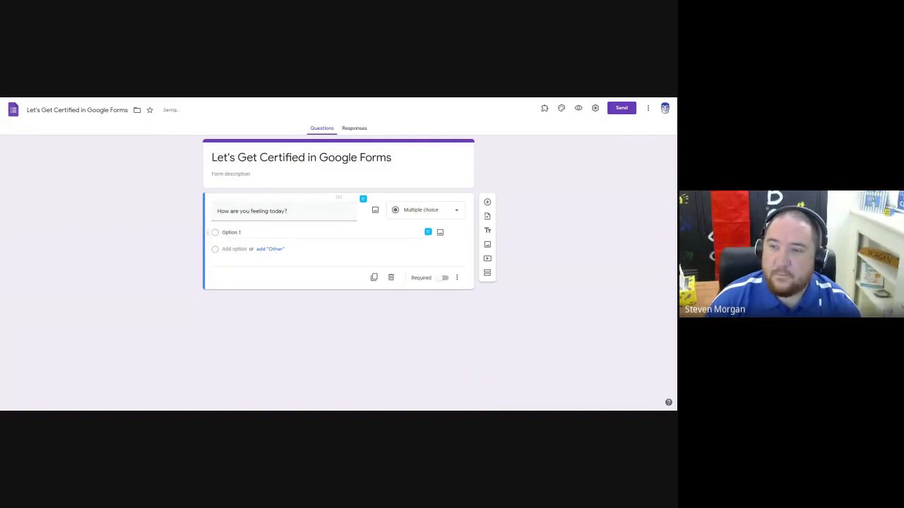
Switch the first question's type to Short answer and from there to Paragraph.
{"action": "left_click", "coordinate": [417, 216]}
{"action": "left_click", "coordinate": [544, 230]}
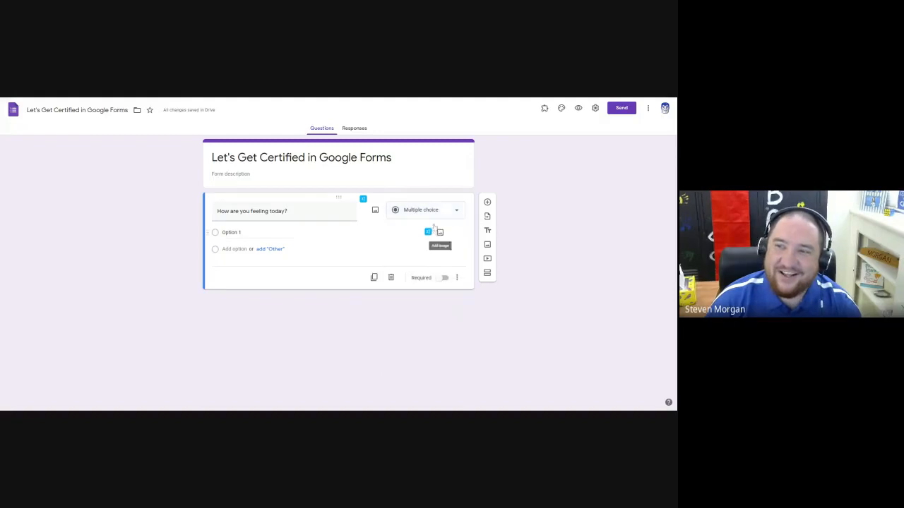
{"action": "left_click", "coordinate": [425, 213]}
{"action": "left_click", "coordinate": [418, 176]}
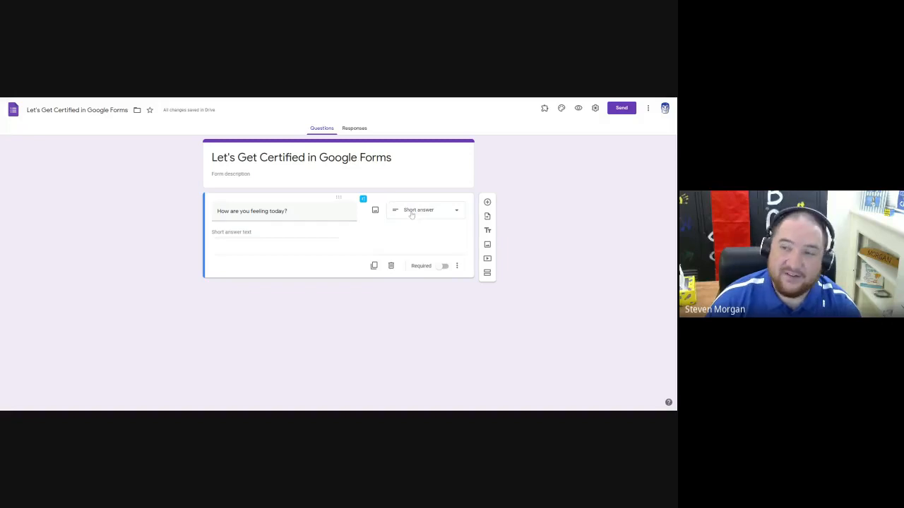
{"action": "left_click", "coordinate": [416, 216]}
{"action": "left_click", "coordinate": [416, 216]}
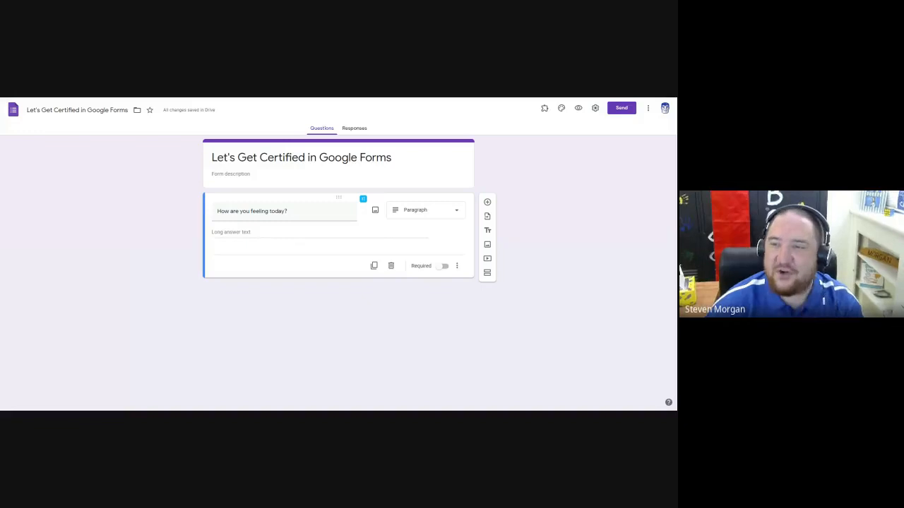
Add a second question below the first and enter "How are you feeling today?" as its text.
{"action": "triple_click", "coordinate": [252, 211]}
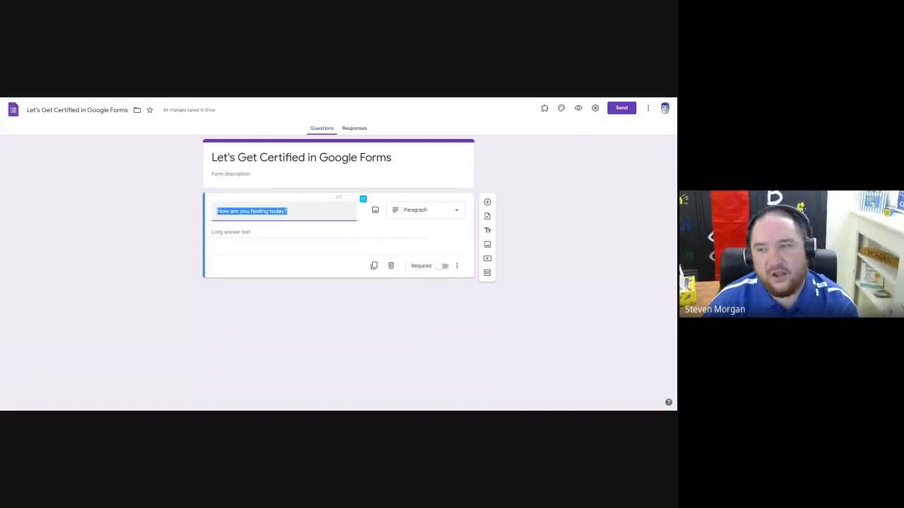
{"action": "left_click", "coordinate": [487, 202]}
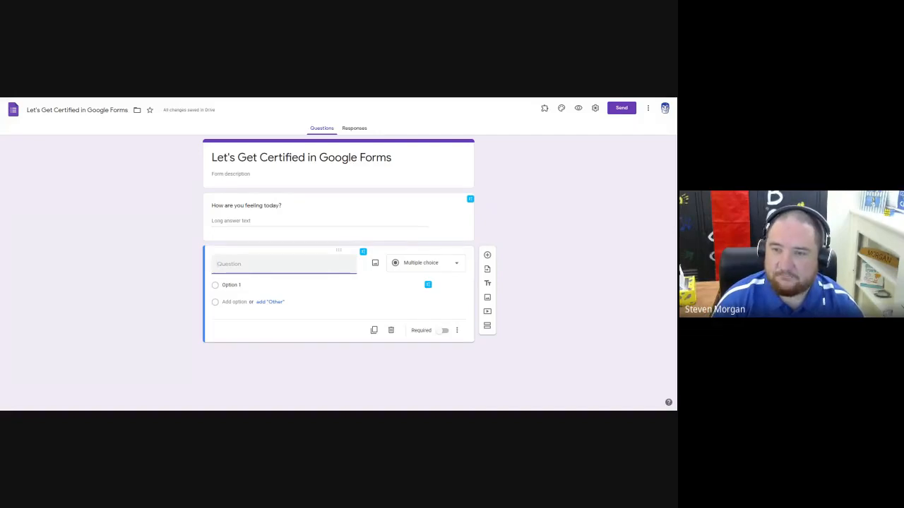
{"action": "type", "text": "How are you fe"}
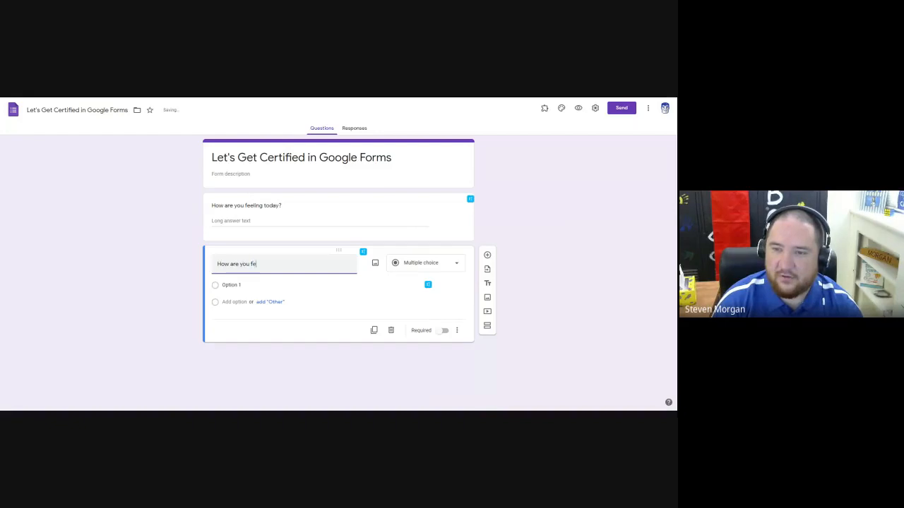
{"action": "type", "text": "eling today?"}
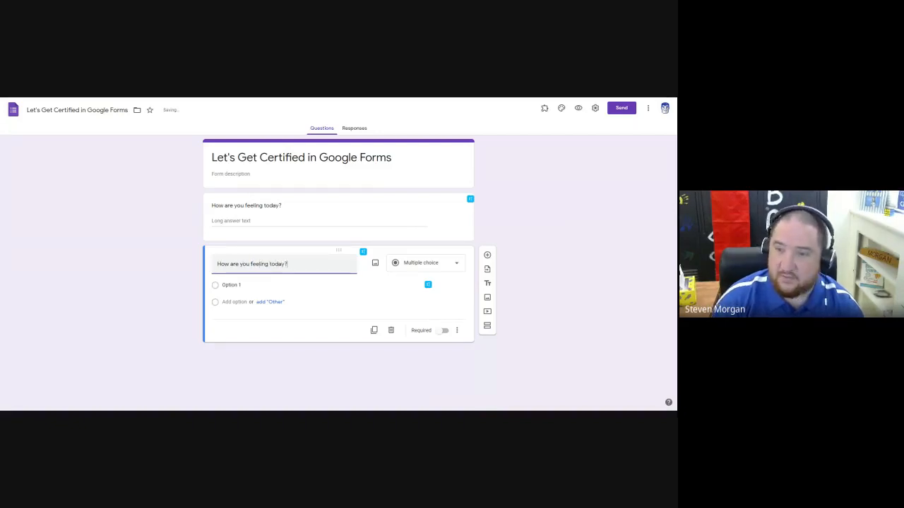
{"action": "left_click", "coordinate": [132, 256]}
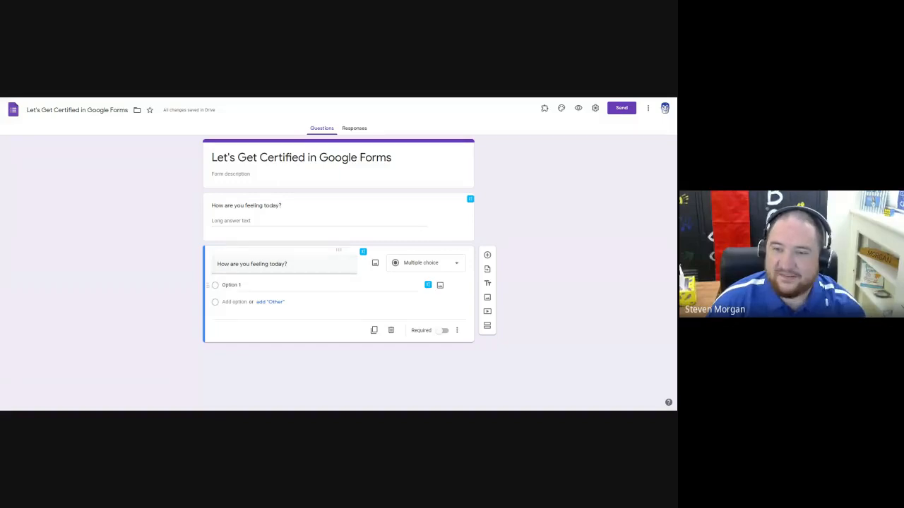
Replace the second question's text with "What is the capital of New Mexico".
{"action": "triple_click", "coordinate": [253, 264]}
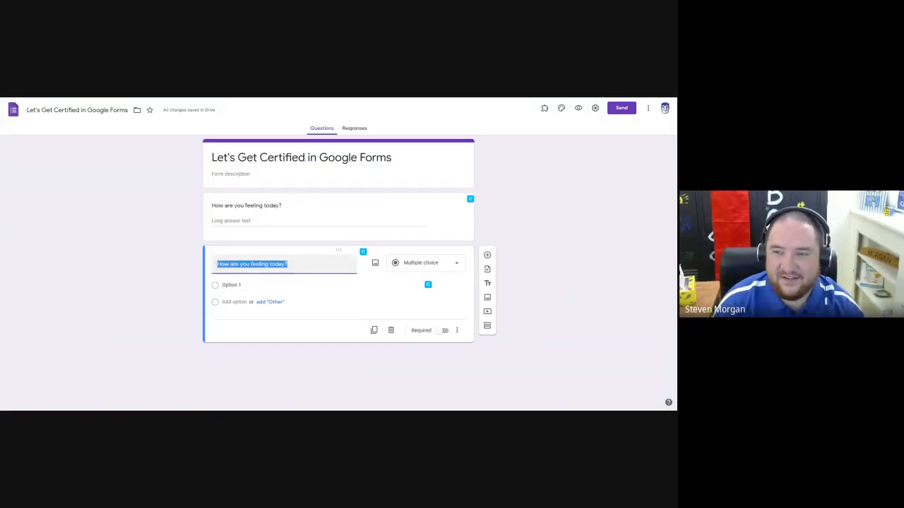
{"action": "type", "text": "What is"}
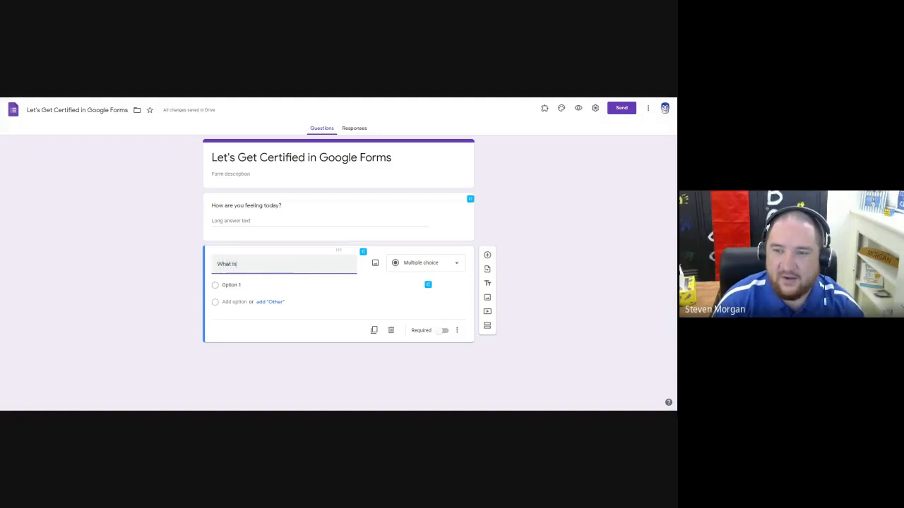
{"action": "type", "text": " the capital "}
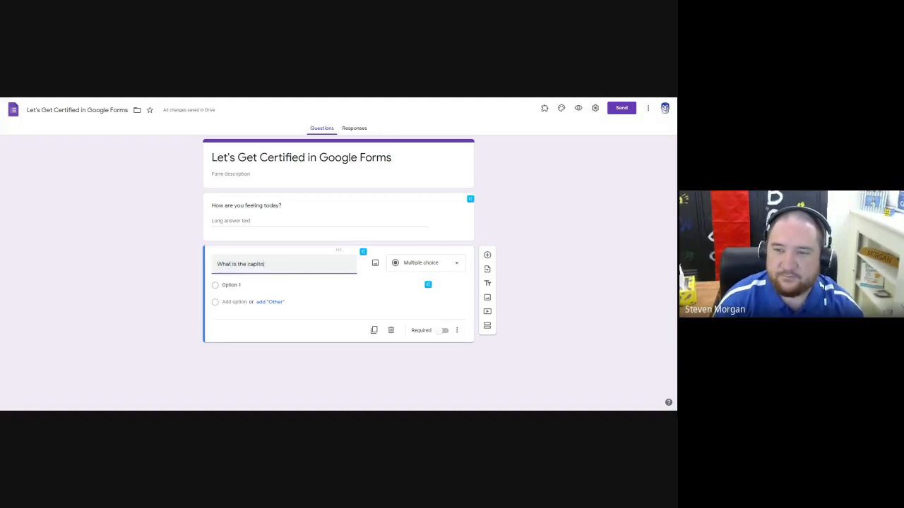
{"action": "type", "text": "of "}
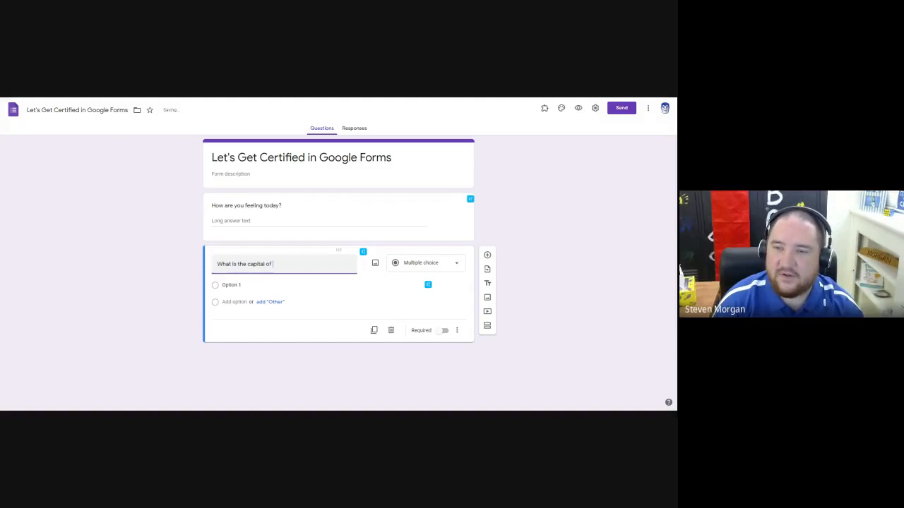
{"action": "type", "text": "New Mexico"}
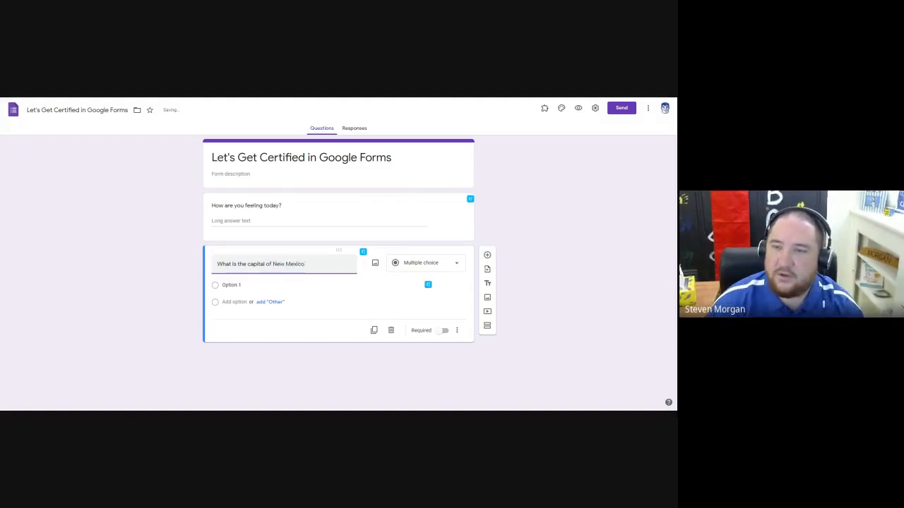
{"action": "left_click", "coordinate": [168, 267]}
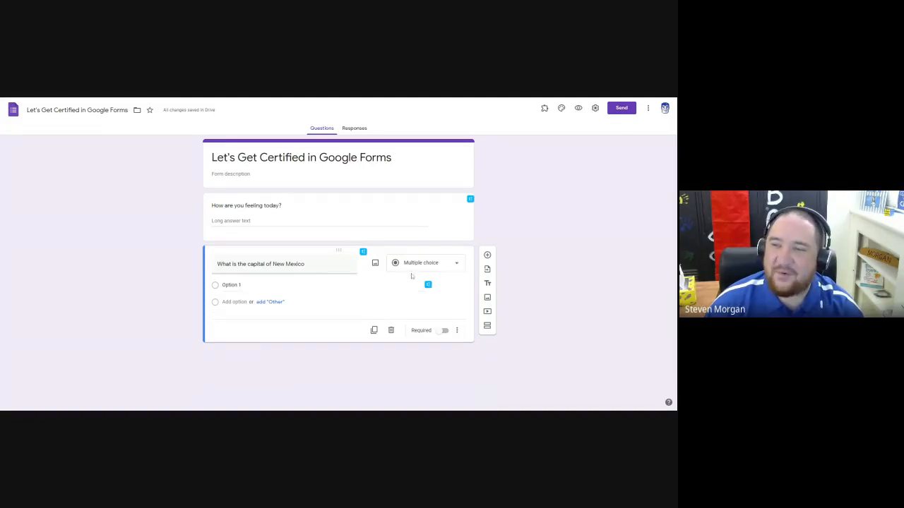
{"action": "left_click", "coordinate": [323, 285]}
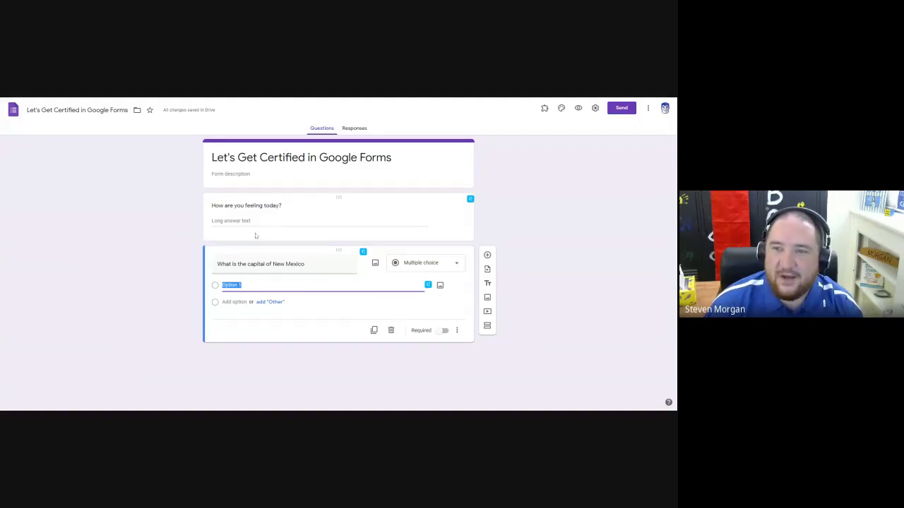
Add a third question and set its type to Multiple choice grid.
{"action": "left_click", "coordinate": [487, 255]}
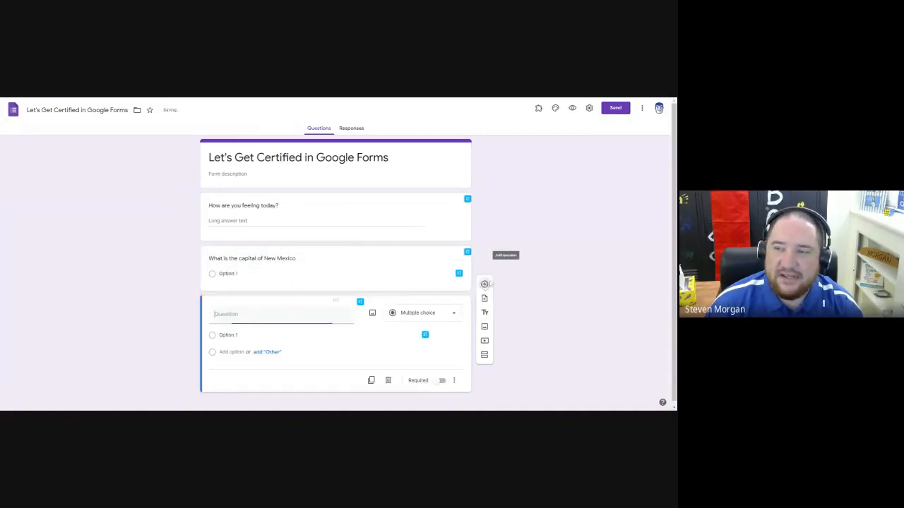
{"action": "left_click", "coordinate": [417, 311]}
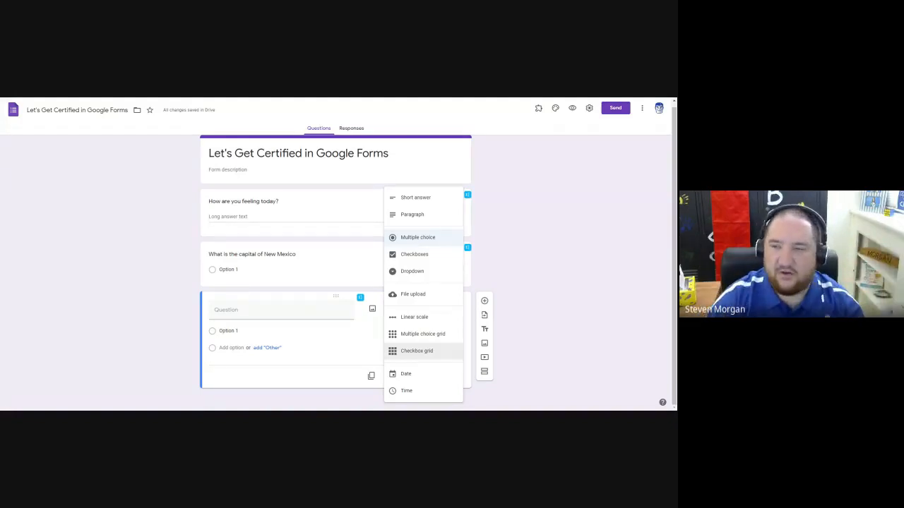
{"action": "left_click", "coordinate": [423, 336]}
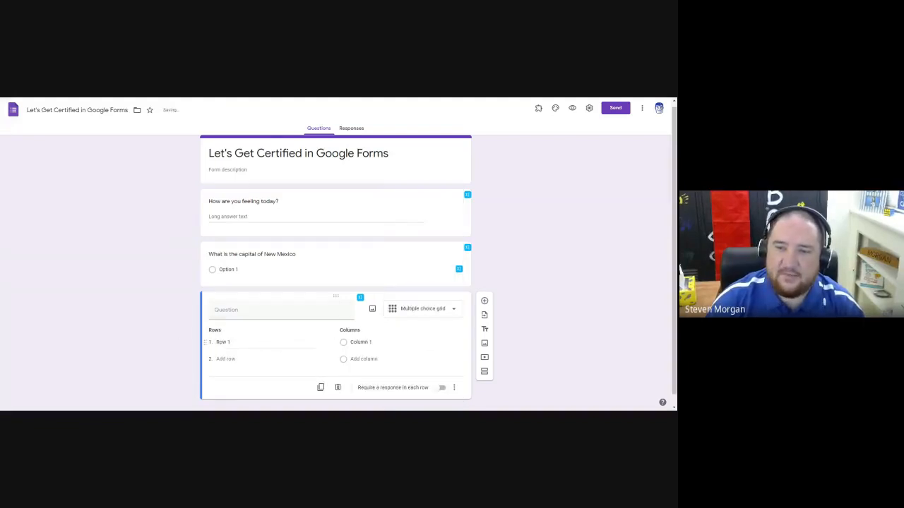
Enter "What is your favorite type of bird" as the grid question's text.
{"action": "left_click", "coordinate": [228, 343]}
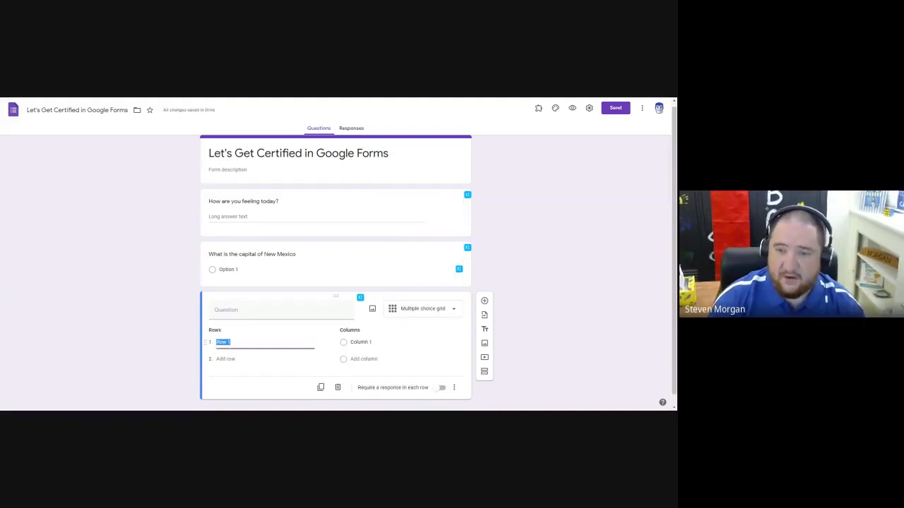
{"action": "left_click", "coordinate": [240, 310]}
{"action": "type", "text": "What is you"}
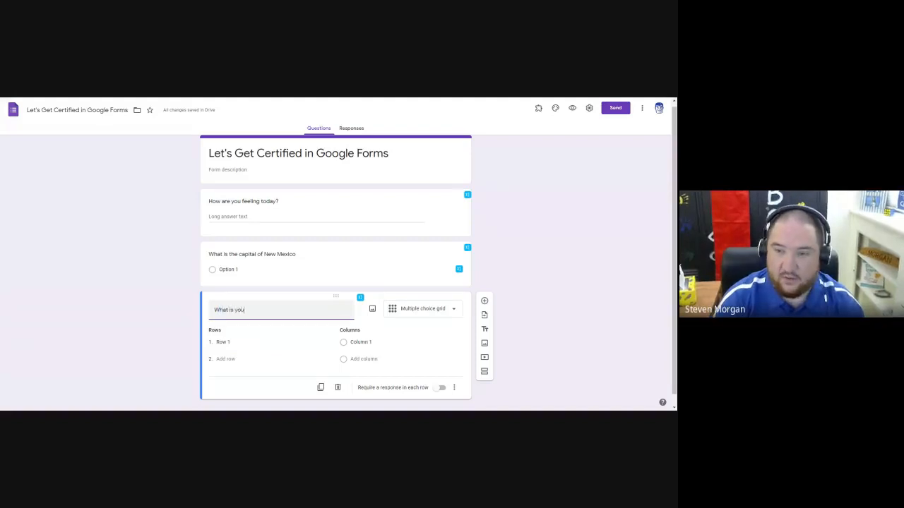
{"action": "type", "text": "r favorite type of"}
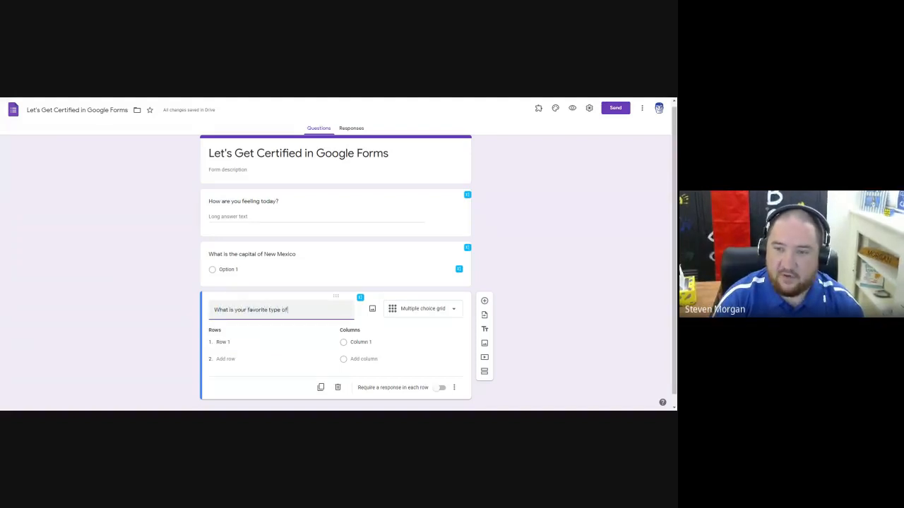
{"action": "type", "text": " bird"}
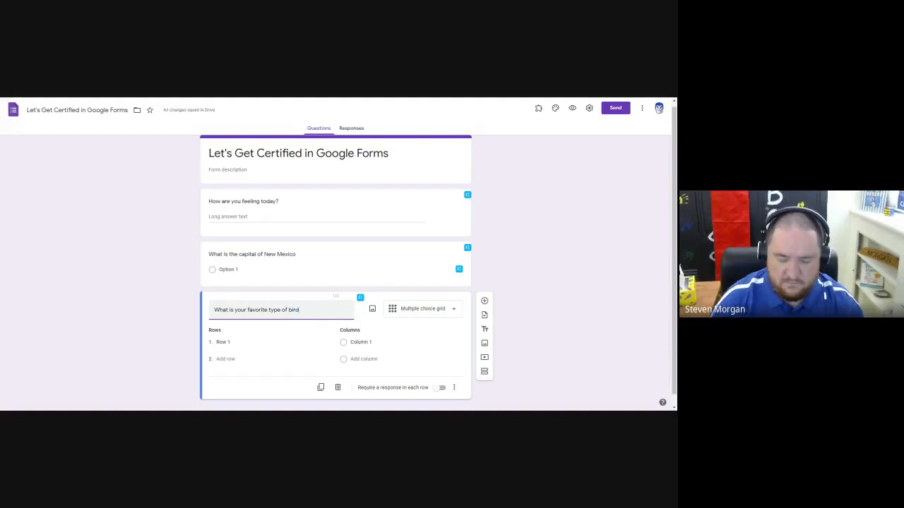
Replace the grid question's text with "How would you rate these animals".
{"action": "key", "text": "ctrl+a"}
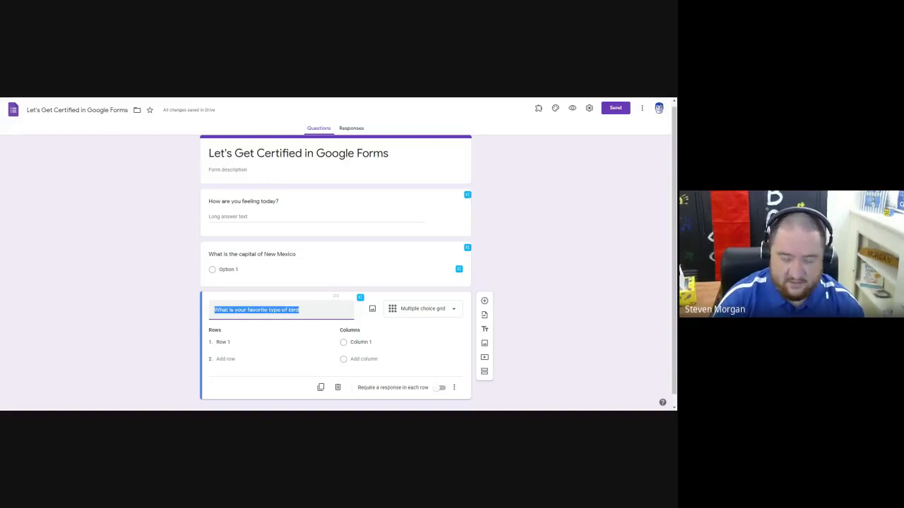
{"action": "type", "text": "How wou"}
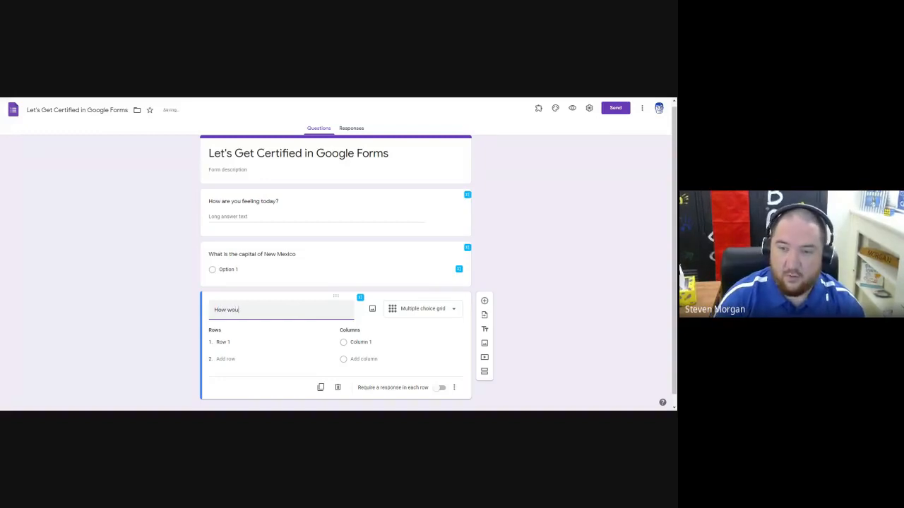
{"action": "type", "text": "ld you rate these "}
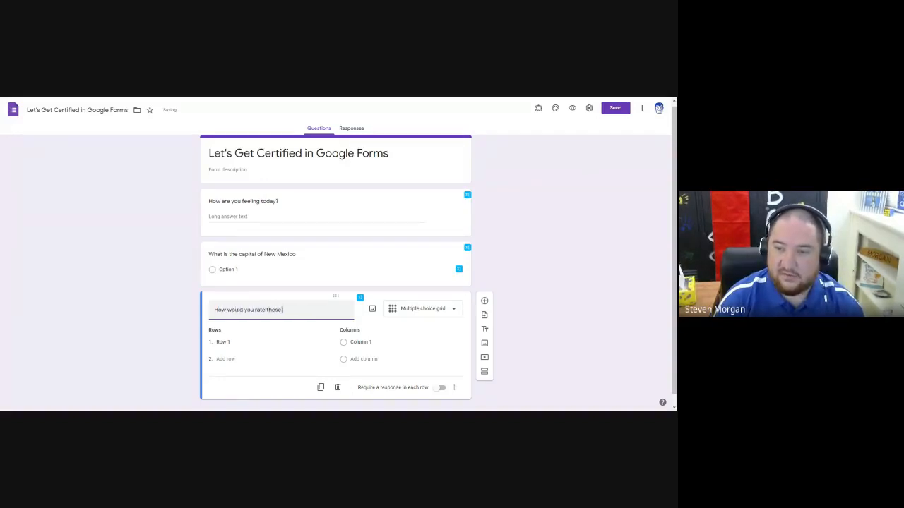
{"action": "type", "text": "animals"}
Name the first grid row "Bird" and add a second row named "Dog".
{"action": "left_click", "coordinate": [239, 344]}
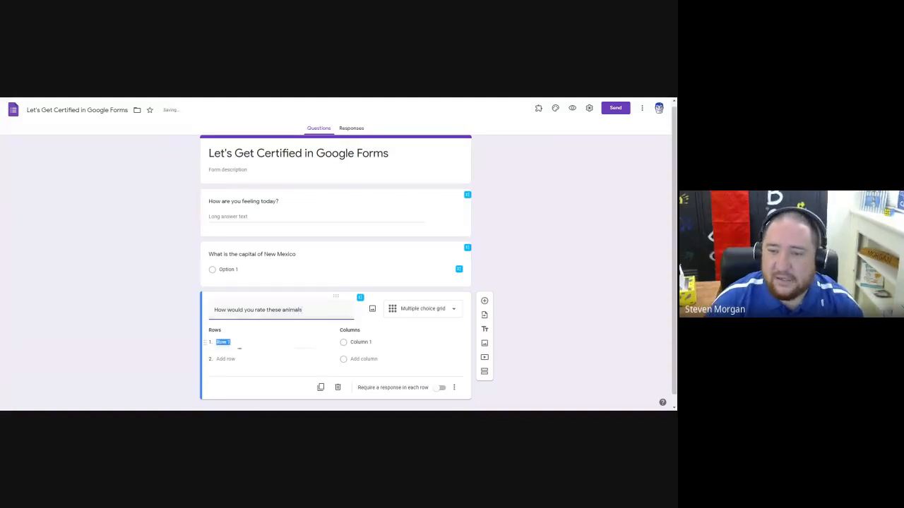
{"action": "type", "text": "Bird"}
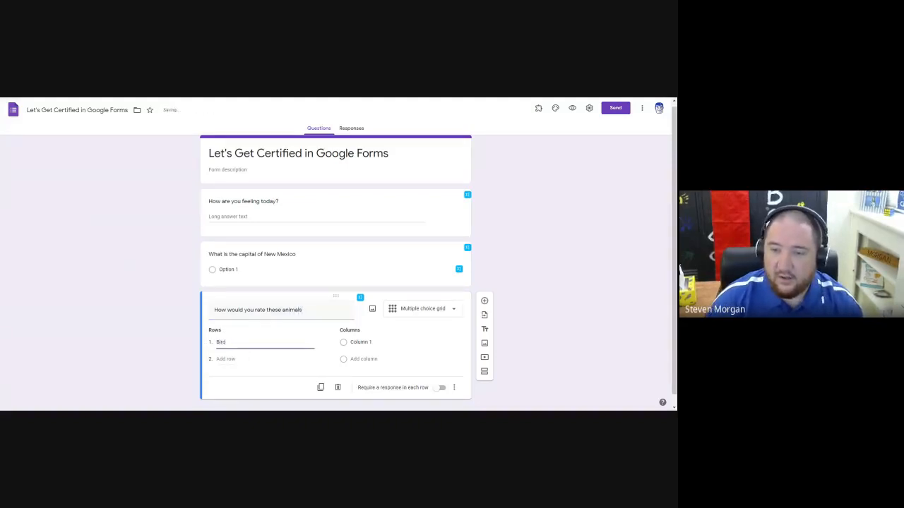
{"action": "key", "text": "Return"}
{"action": "type", "text": "Dog"}
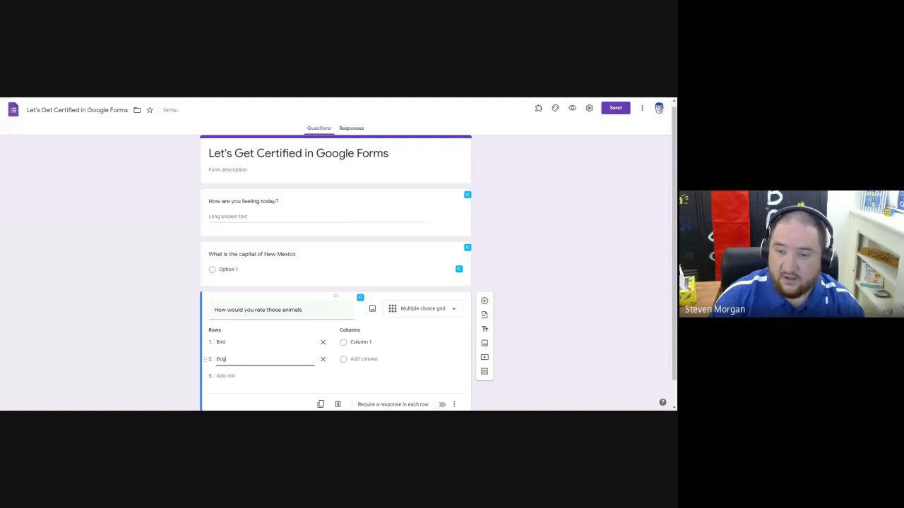
Add a third grid row named "Cat" and name two grid columns "Easy to Like" and "Nuetral".
{"action": "key", "text": "Return"}
{"action": "type", "text": "Cat"}
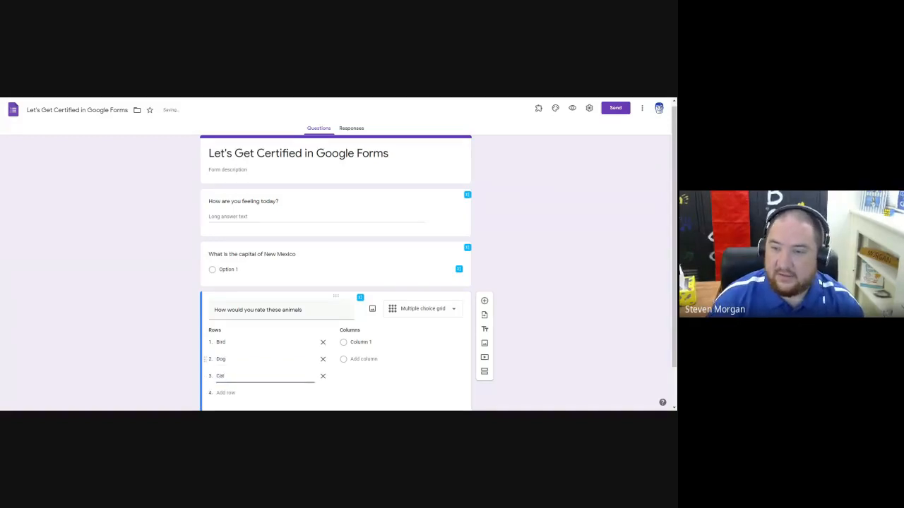
{"action": "left_click", "coordinate": [389, 349]}
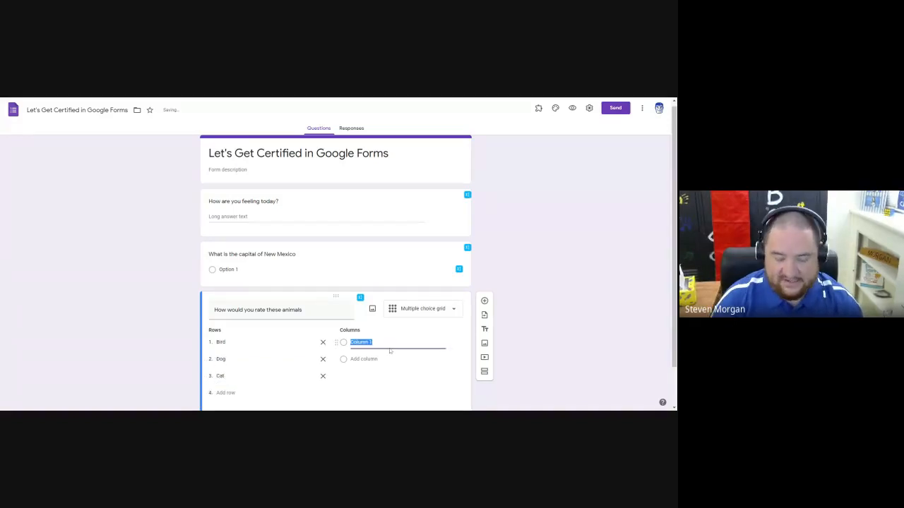
{"action": "type", "text": "Easy to Lik"}
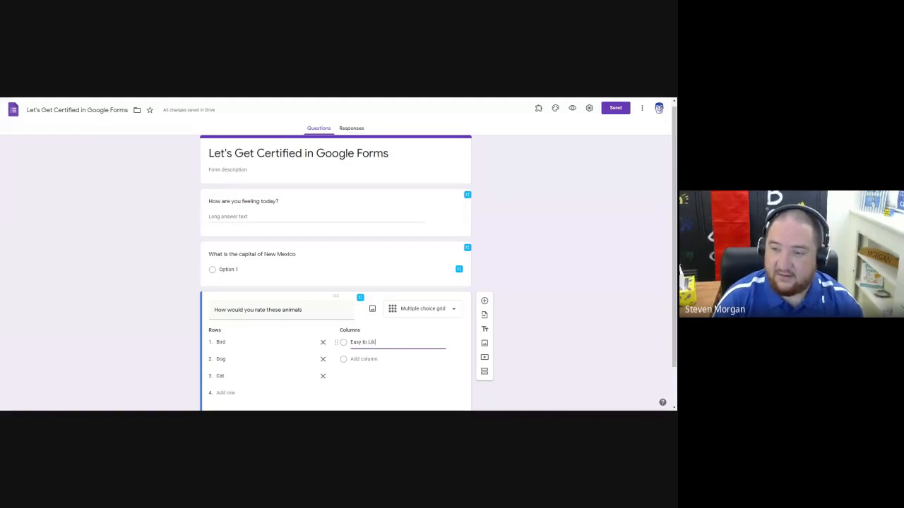
{"action": "type", "text": "e"}
{"action": "key", "text": "Return"}
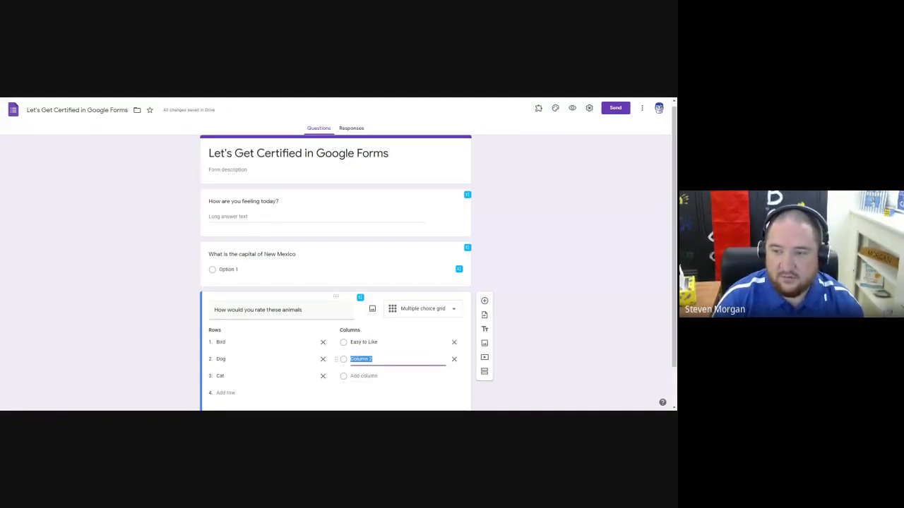
{"action": "type", "text": "Nuetral"}
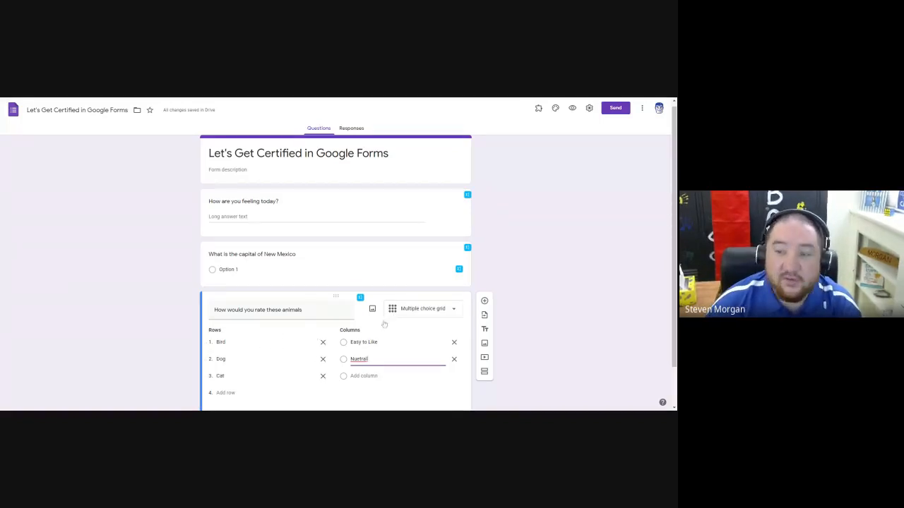
{"action": "left_click", "coordinate": [424, 312]}
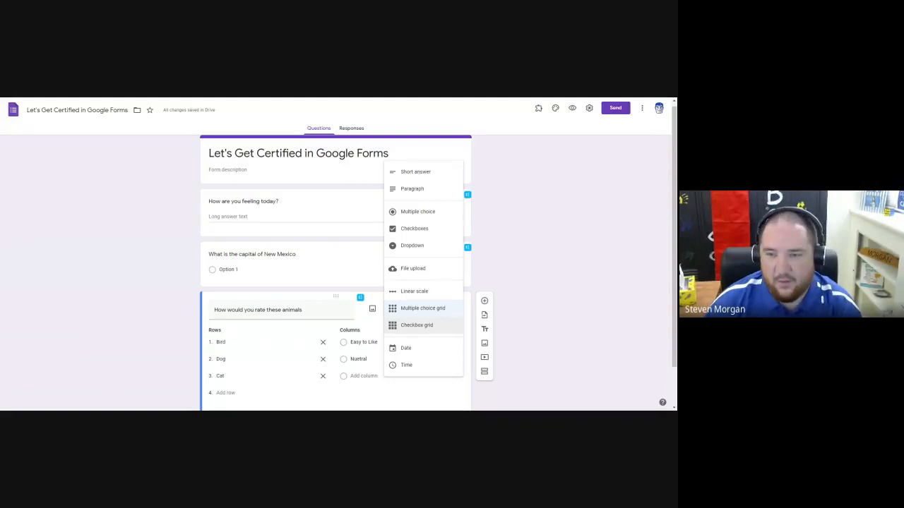
{"action": "left_click", "coordinate": [422, 311]}
{"action": "left_click", "coordinate": [423, 315]}
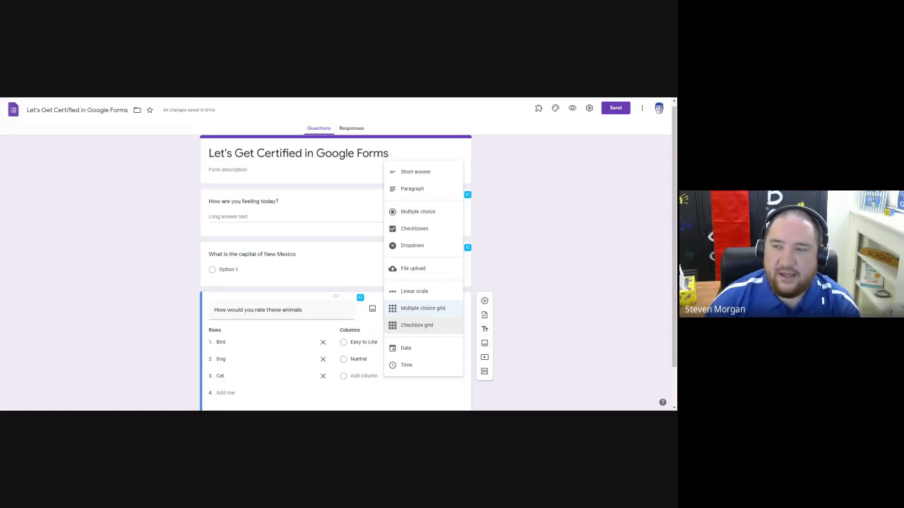
{"action": "left_click", "coordinate": [514, 218]}
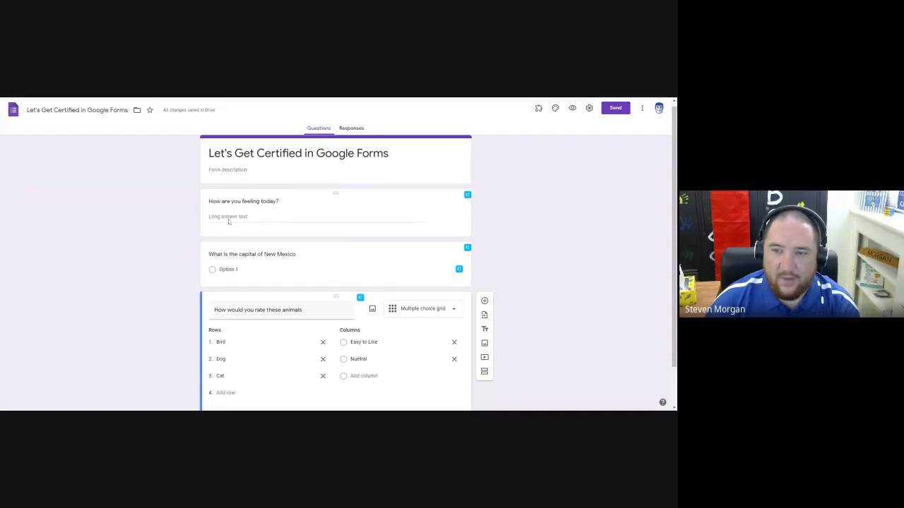
Enter "Santa Fe", "ABQ" and "Carlsbad" as the answer options of the New Mexico capital question.
{"action": "scroll", "coordinate": [406, 250], "scroll_direction": "down", "scroll_amount": 1}
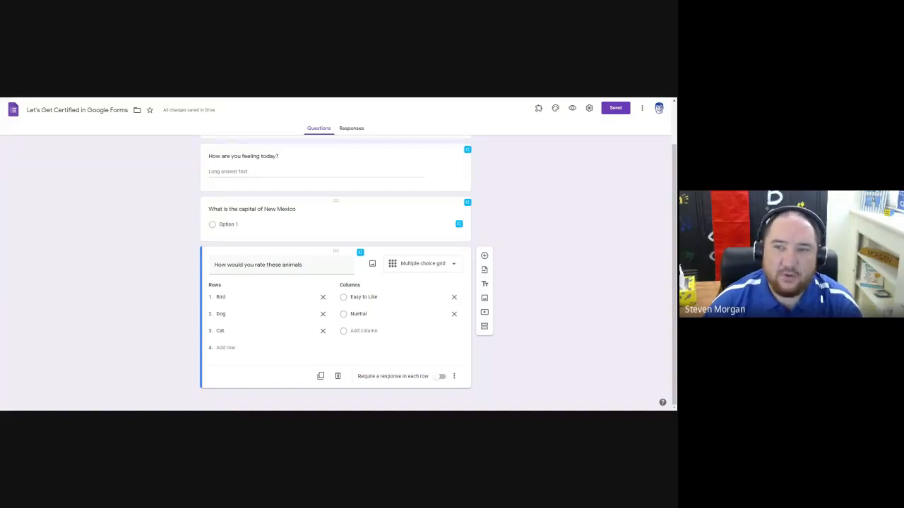
{"action": "left_click", "coordinate": [229, 224]}
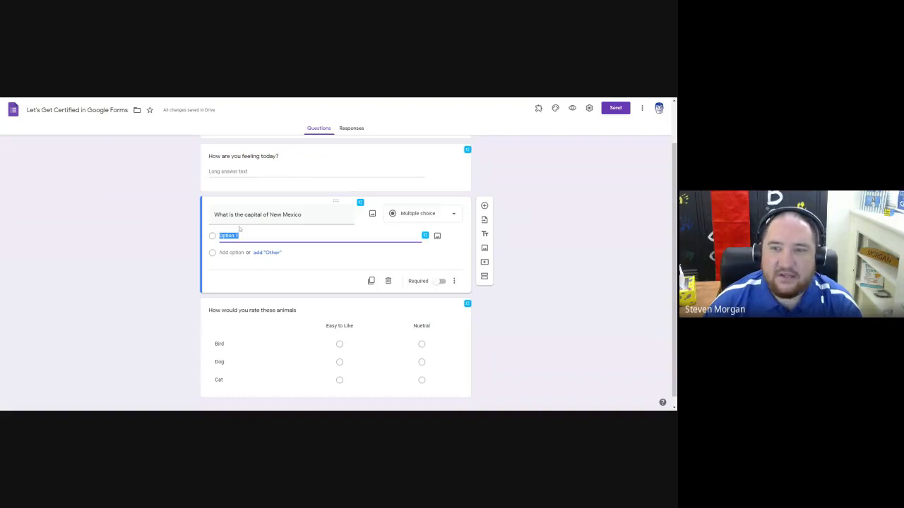
{"action": "type", "text": "S"}
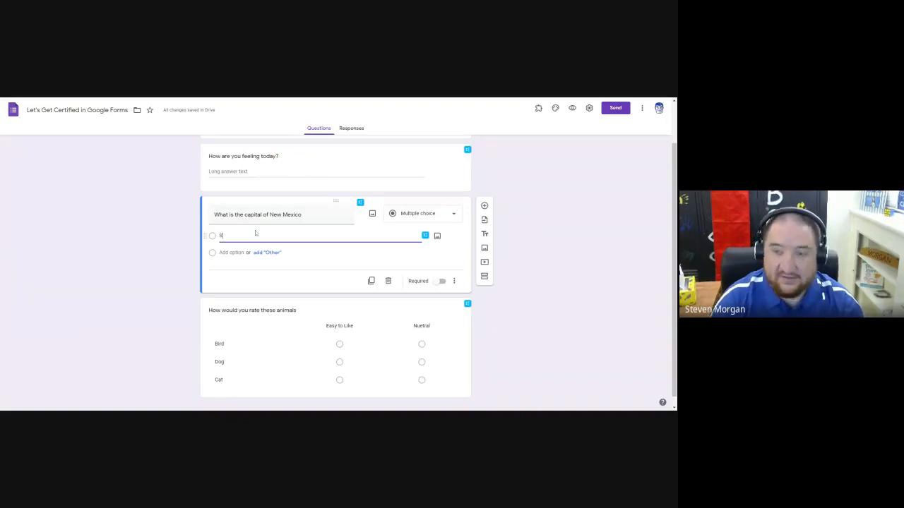
{"action": "type", "text": "anta Fe"}
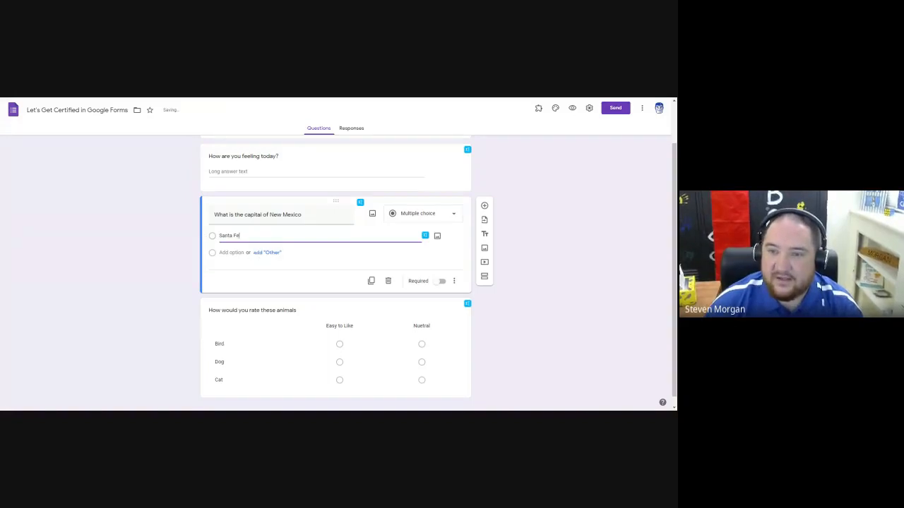
{"action": "left_click", "coordinate": [236, 253]}
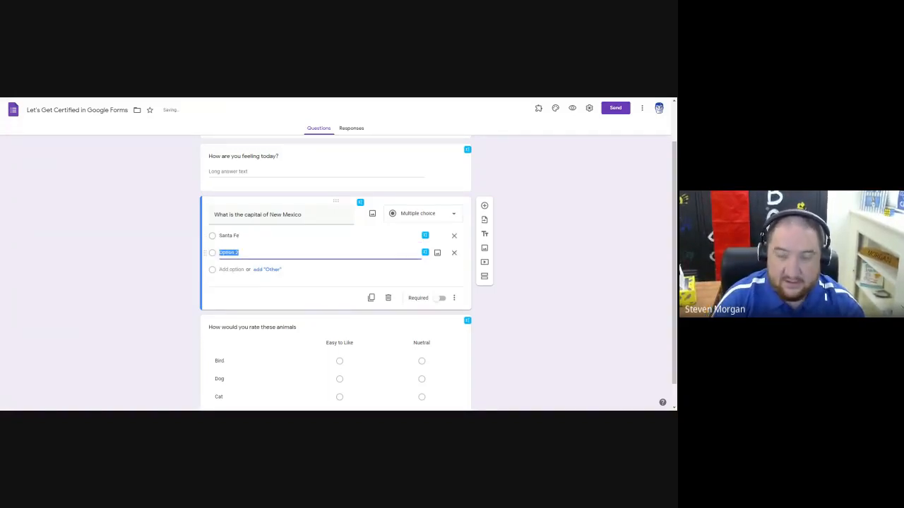
{"action": "type", "text": "ABQ"}
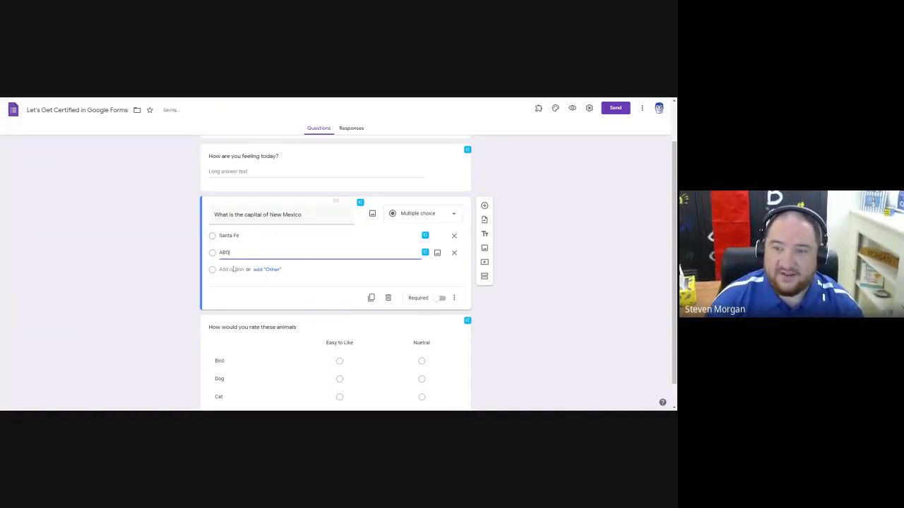
{"action": "left_click", "coordinate": [233, 270]}
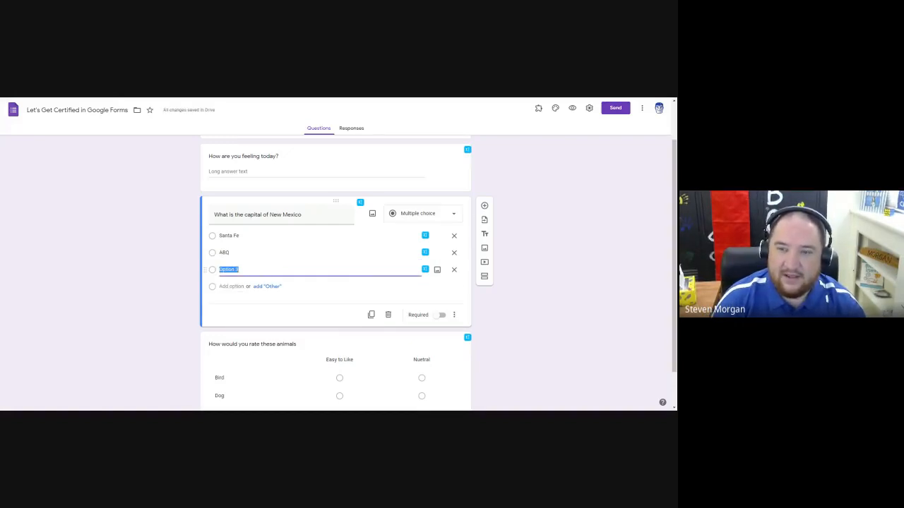
{"action": "type", "text": "Carlsbad"}
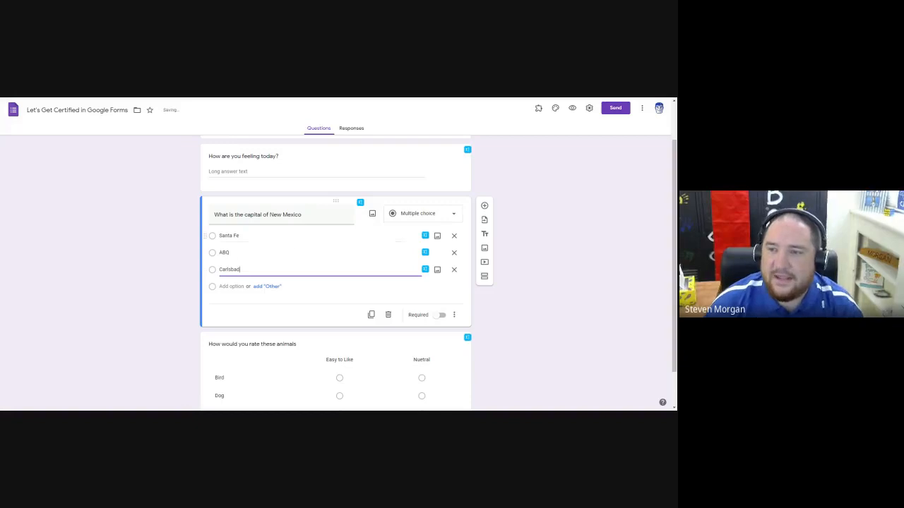
Add a town photo to the "Santa Fe" option from a Google image search for "santa fe new mexico".
{"action": "left_click", "coordinate": [248, 236]}
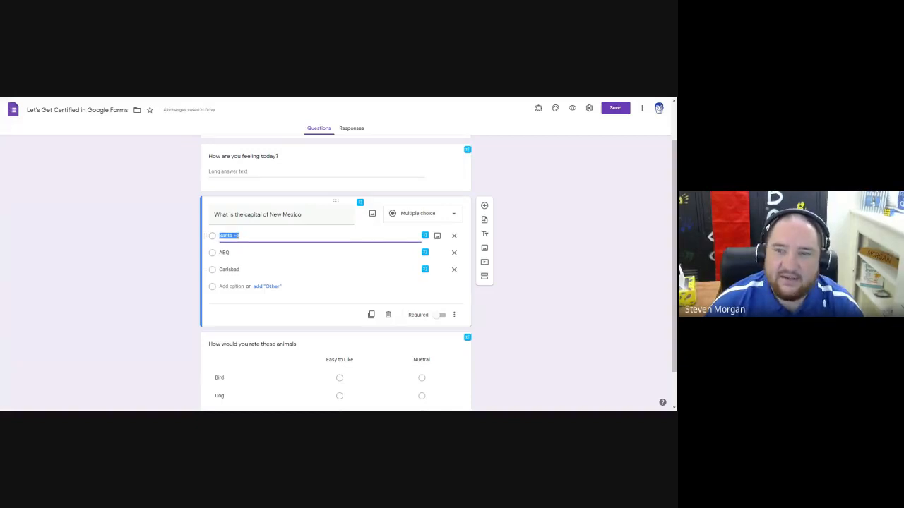
{"action": "left_click", "coordinate": [240, 236]}
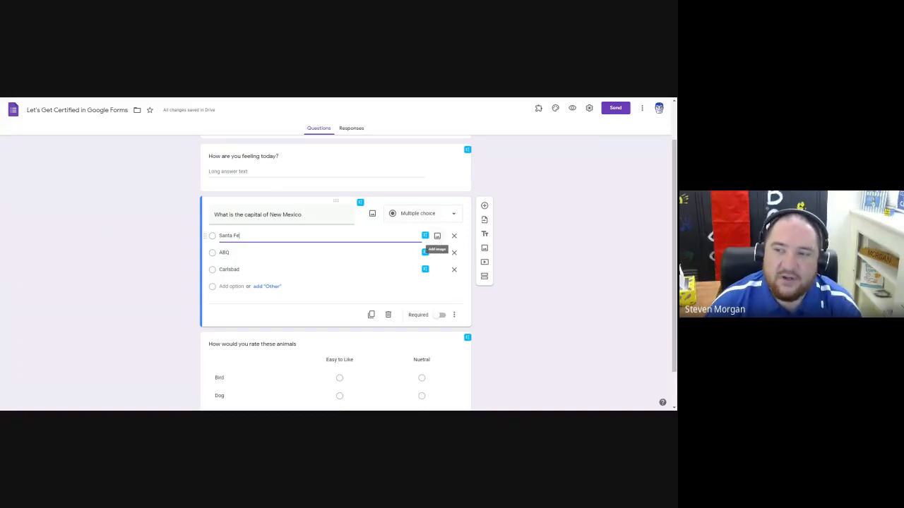
{"action": "left_click", "coordinate": [438, 236]}
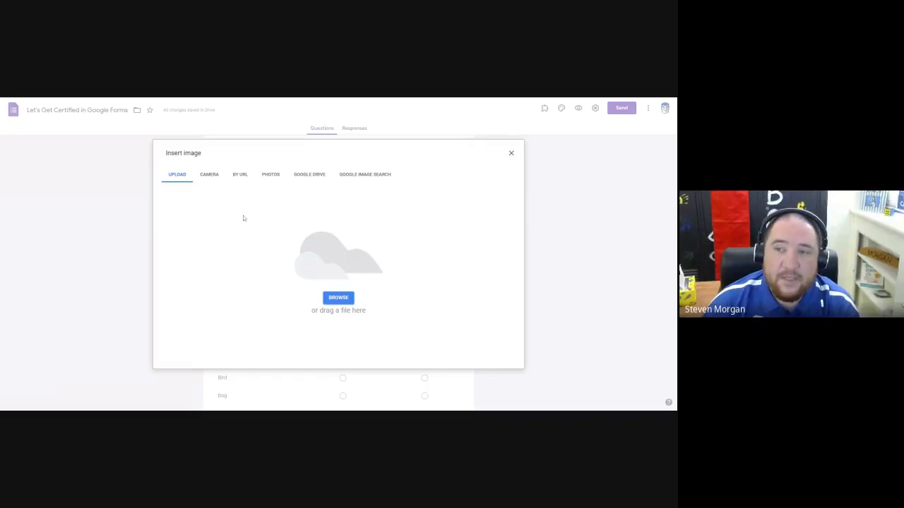
{"action": "left_click", "coordinate": [306, 177]}
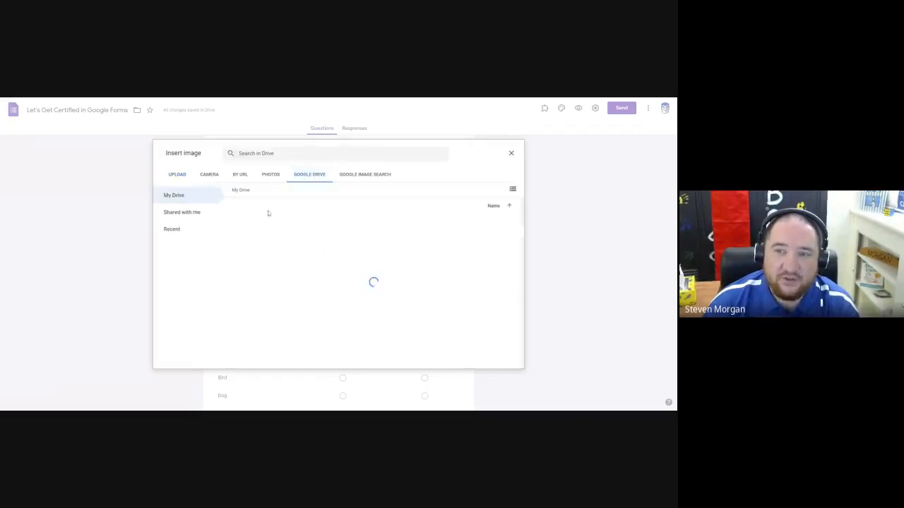
{"action": "left_click", "coordinate": [363, 176]}
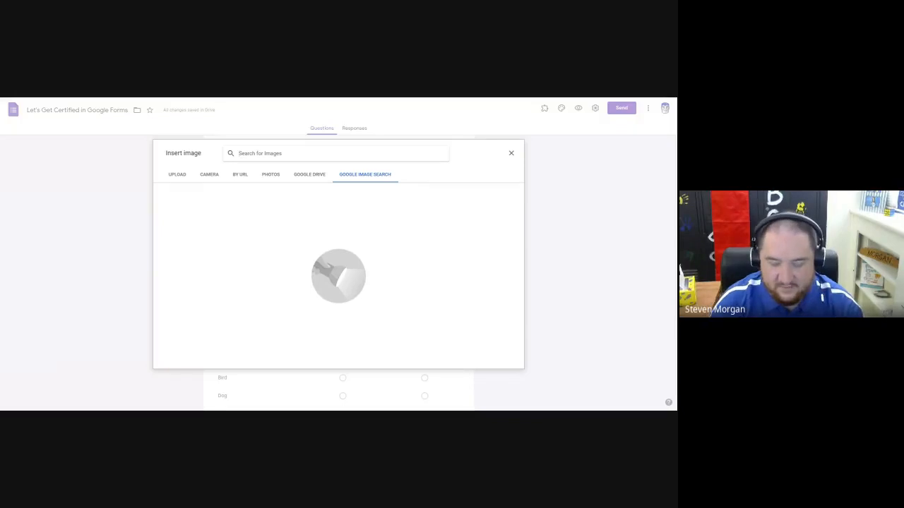
{"action": "type", "text": "santa fe"}
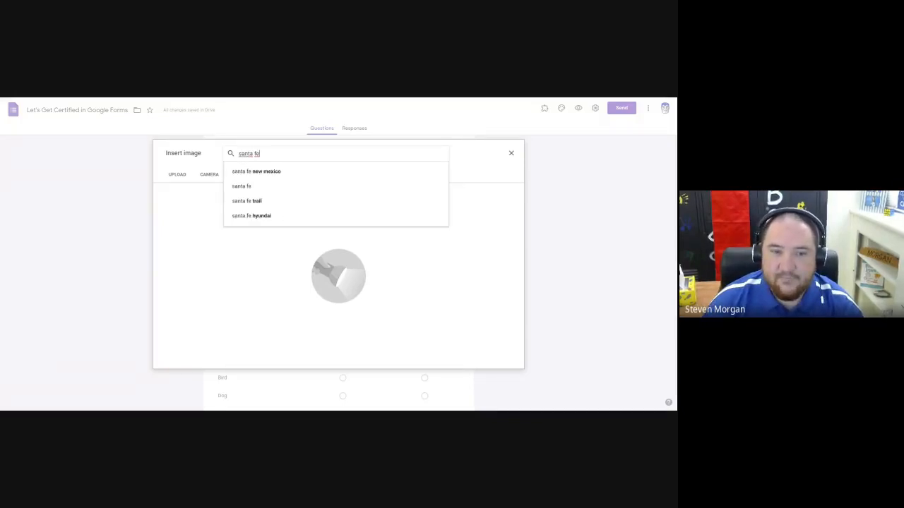
{"action": "left_click", "coordinate": [259, 174]}
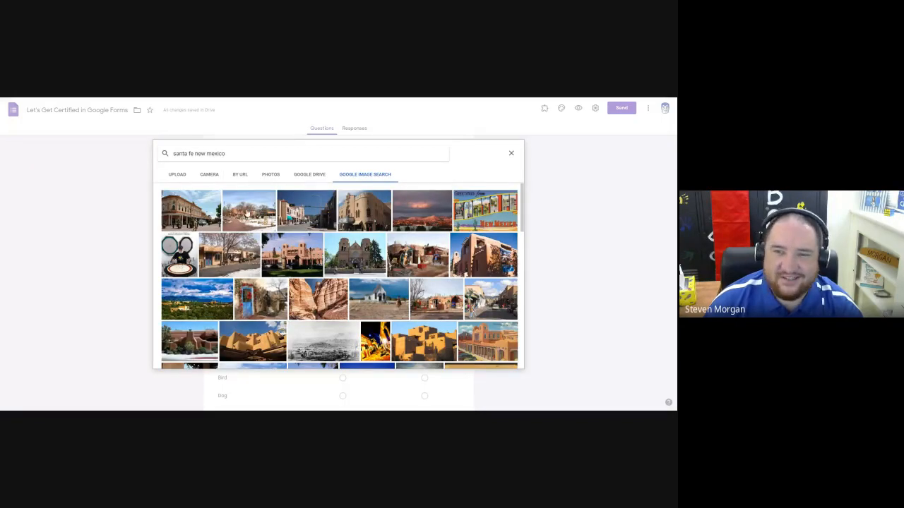
{"action": "left_click", "coordinate": [247, 213]}
{"action": "left_click", "coordinate": [502, 361]}
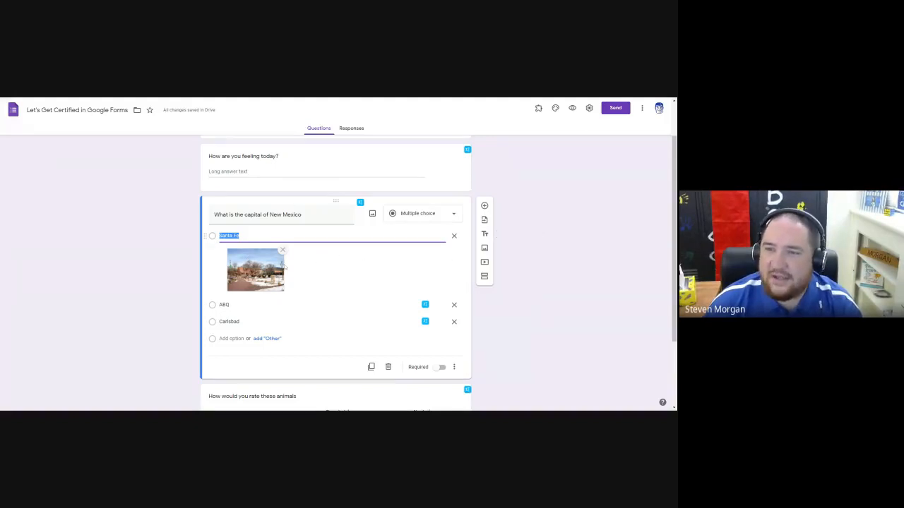
{"action": "left_click", "coordinate": [240, 236]}
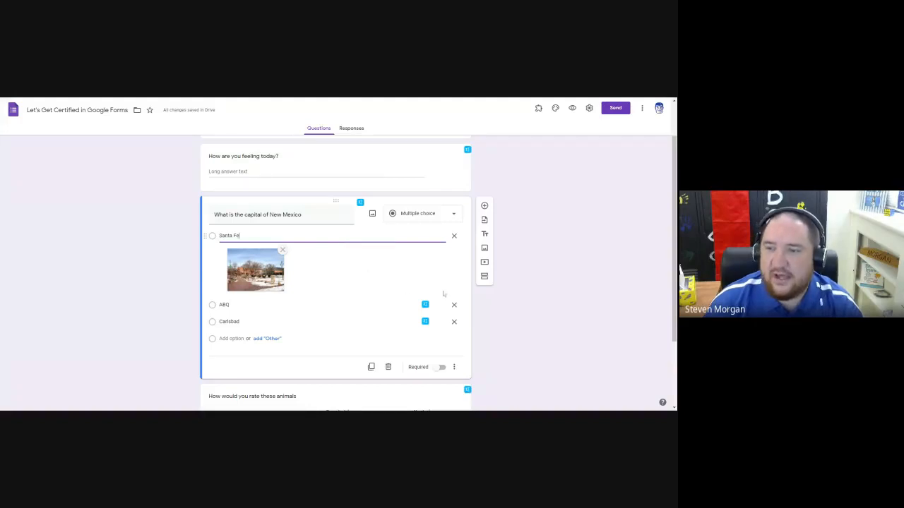
Search YouTube for "santa fe" and insert the Hyundai Santa Fe SUV 2020 in-depth review video below the capital question.
{"action": "left_click", "coordinate": [484, 264]}
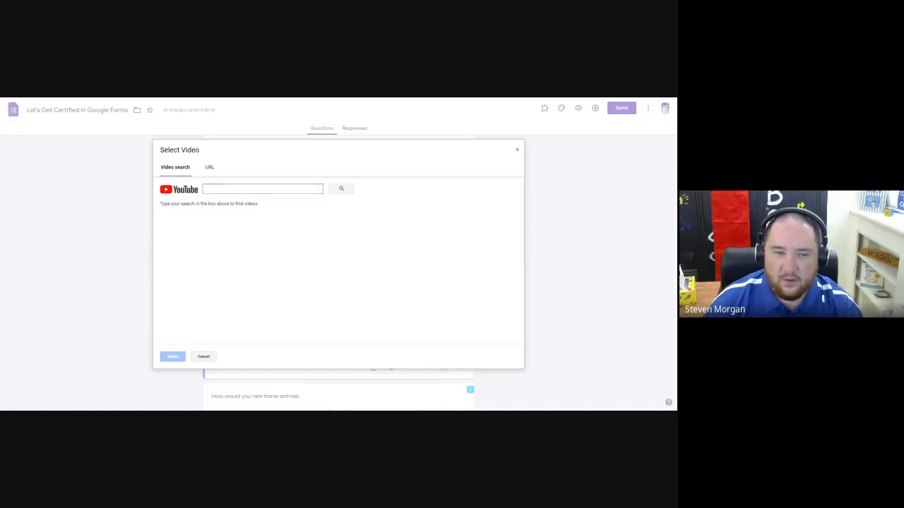
{"action": "type", "text": "santa fe"}
{"action": "key", "text": "Return"}
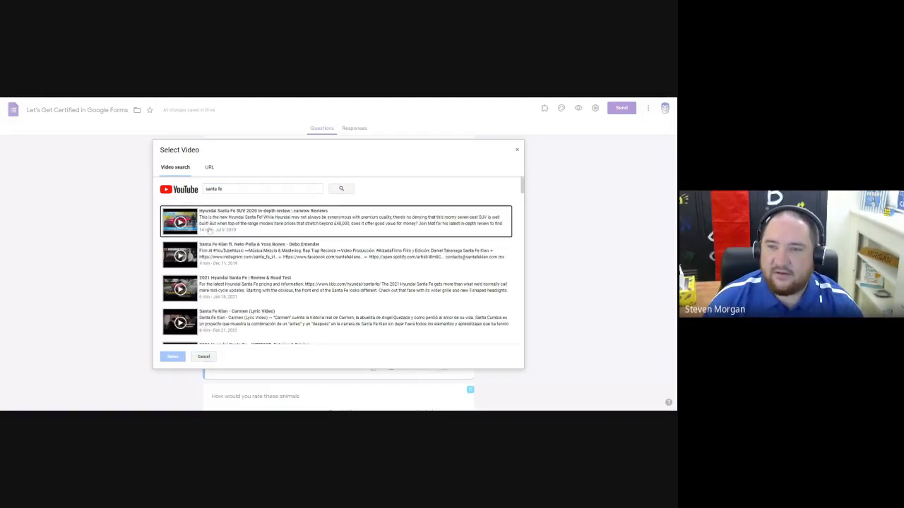
{"action": "left_click", "coordinate": [187, 223]}
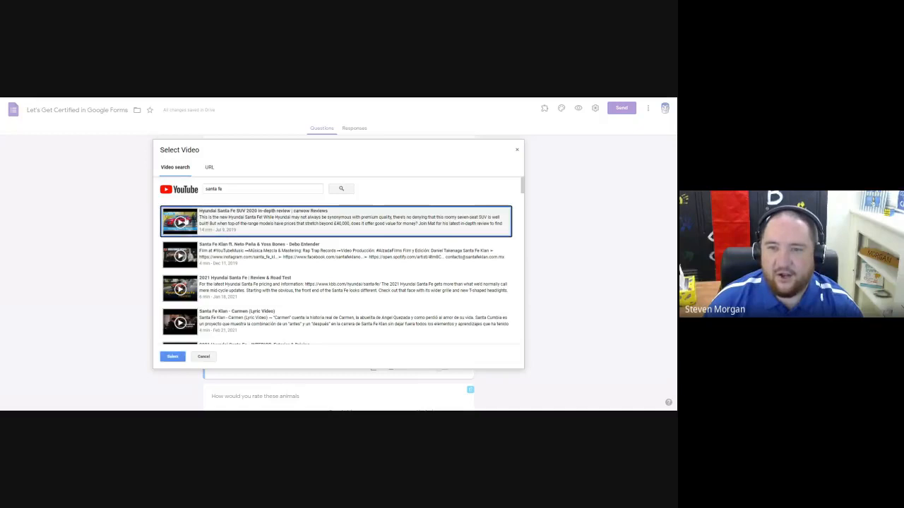
{"action": "left_click", "coordinate": [173, 356]}
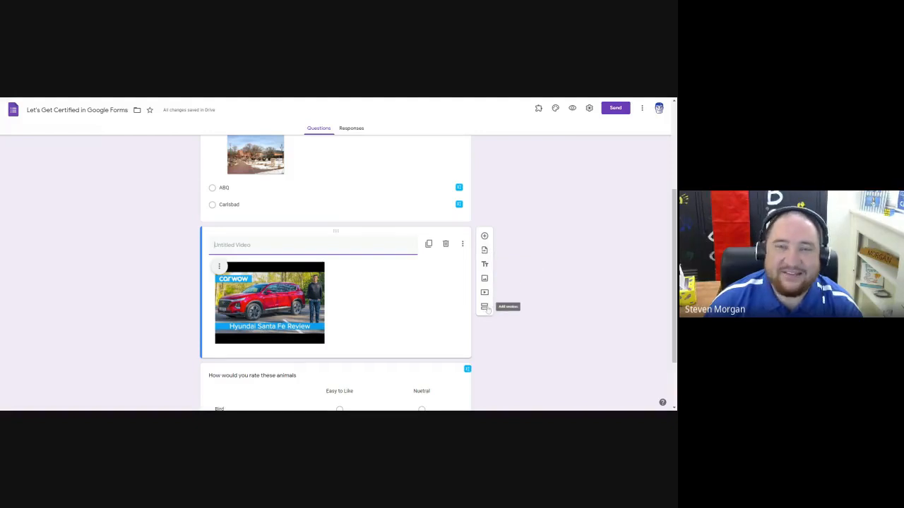
Add a new section after the "How would you rate these animals" grid question.
{"action": "scroll", "coordinate": [440, 285], "scroll_direction": "down", "scroll_amount": 2}
{"action": "left_click", "coordinate": [437, 295]}
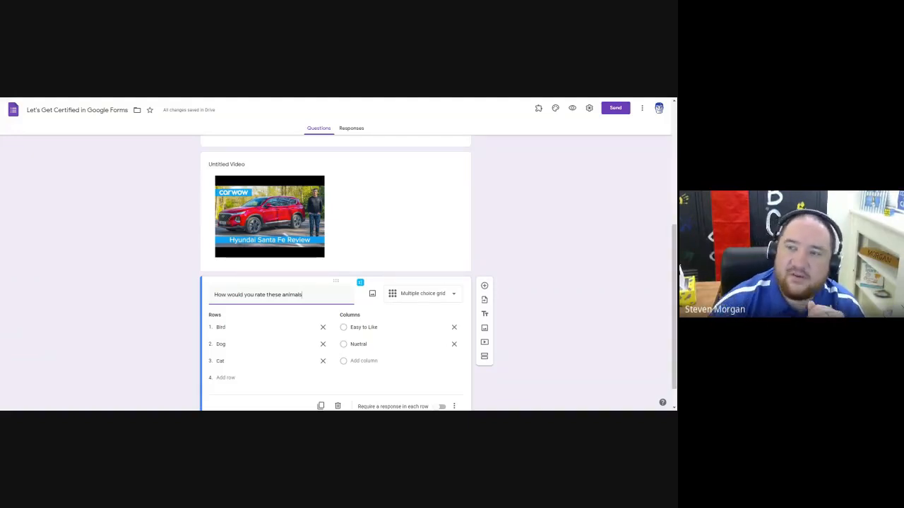
{"action": "left_click", "coordinate": [485, 356]}
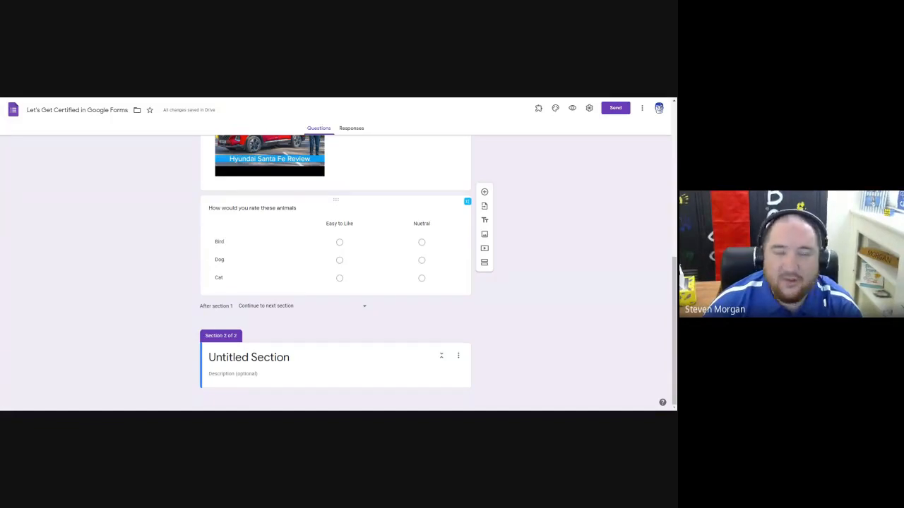
Change the "What is the capital of New Mexico" question's type to Short answer.
{"action": "scroll", "coordinate": [270, 244], "scroll_direction": "up", "scroll_amount": 10}
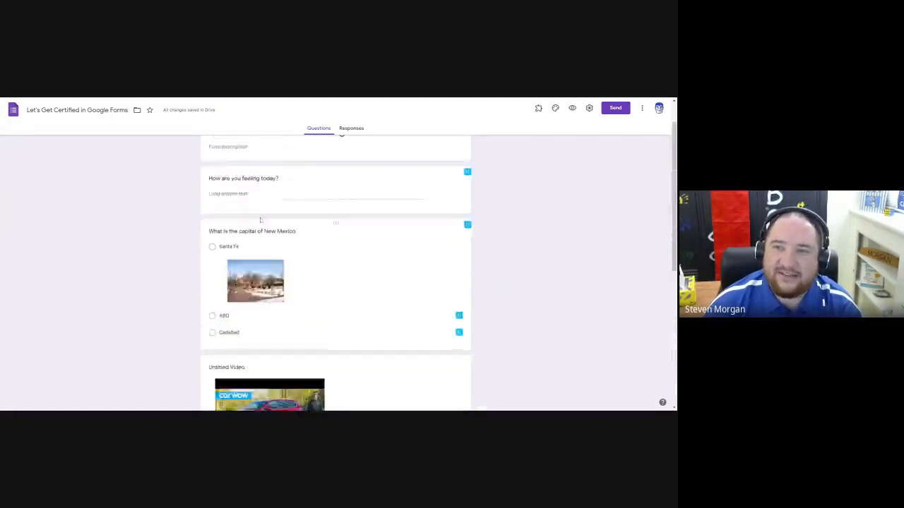
{"action": "scroll", "coordinate": [276, 220], "scroll_direction": "up", "scroll_amount": 1}
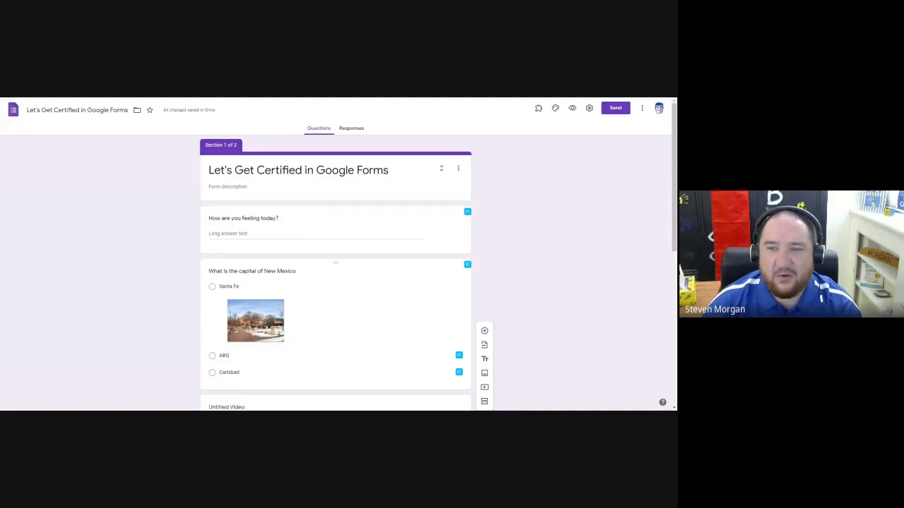
{"action": "left_click", "coordinate": [249, 272]}
{"action": "scroll", "coordinate": [244, 296], "scroll_direction": "down", "scroll_amount": 2}
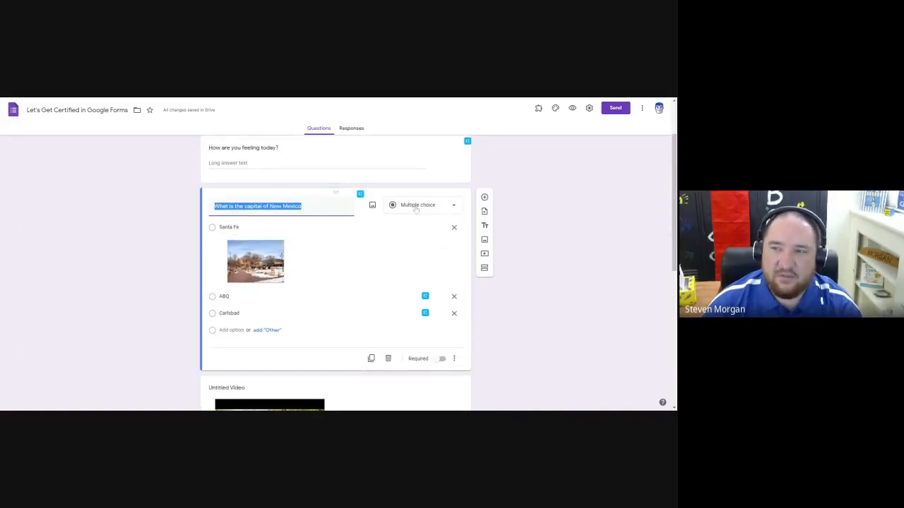
{"action": "left_click", "coordinate": [417, 209]}
{"action": "left_click", "coordinate": [410, 166]}
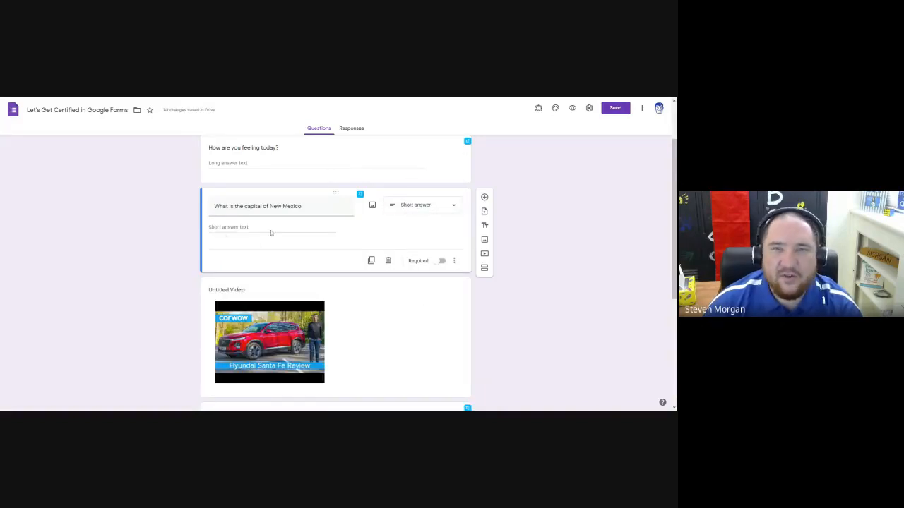
Open the form settings and look through the General, Presentation and Quizzes options.
{"action": "scroll", "coordinate": [183, 210], "scroll_direction": "up", "scroll_amount": 2}
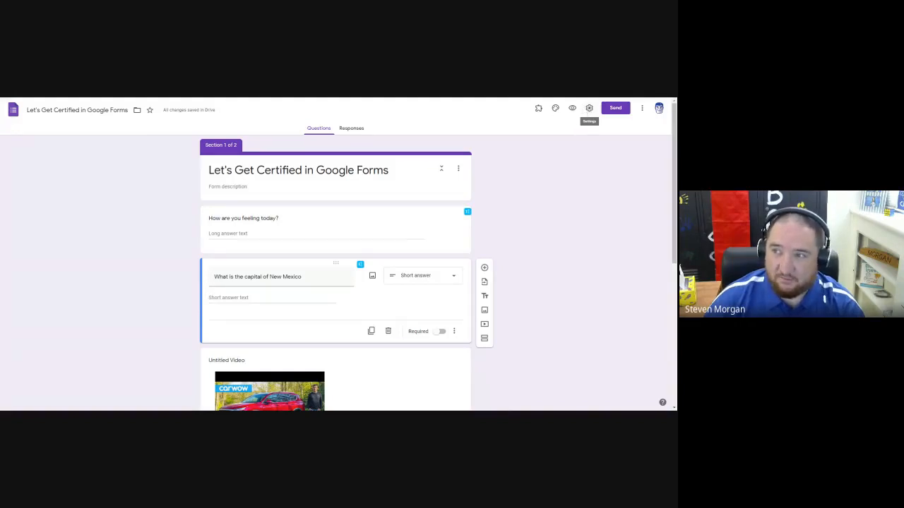
{"action": "left_click", "coordinate": [587, 110]}
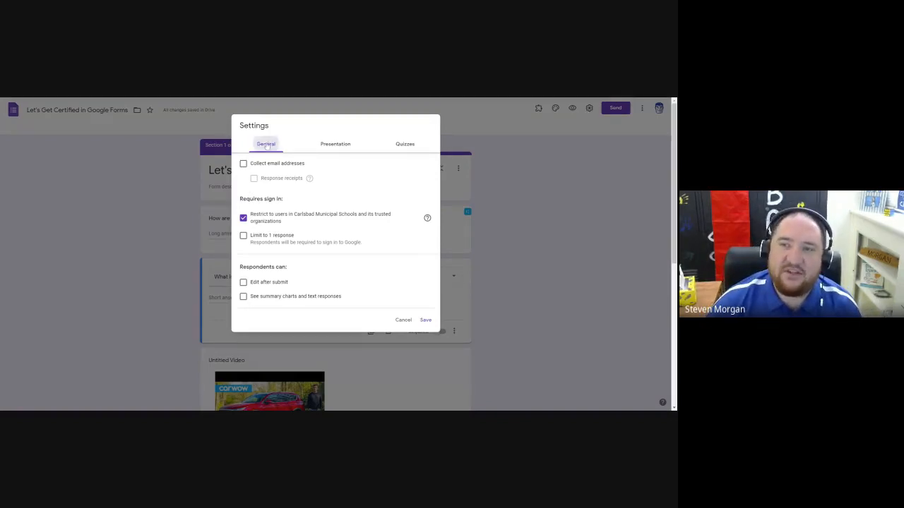
{"action": "left_click", "coordinate": [329, 146]}
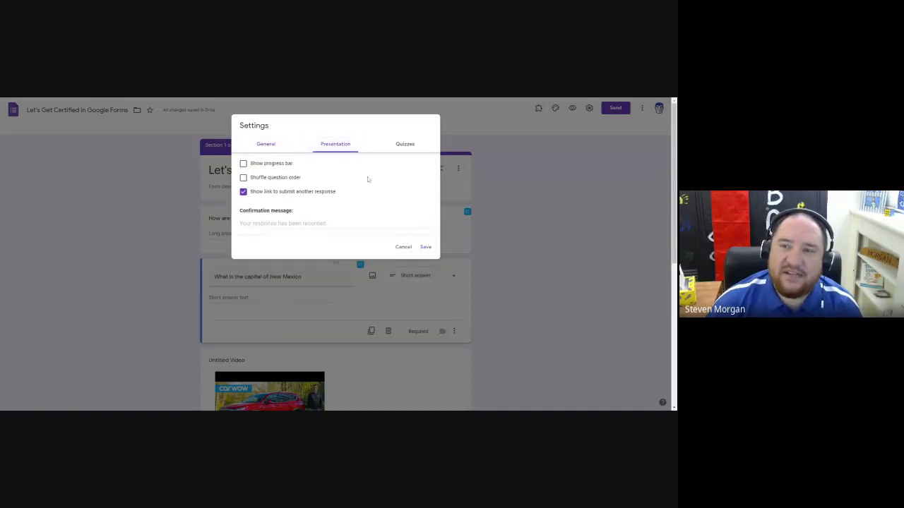
{"action": "left_click", "coordinate": [399, 147]}
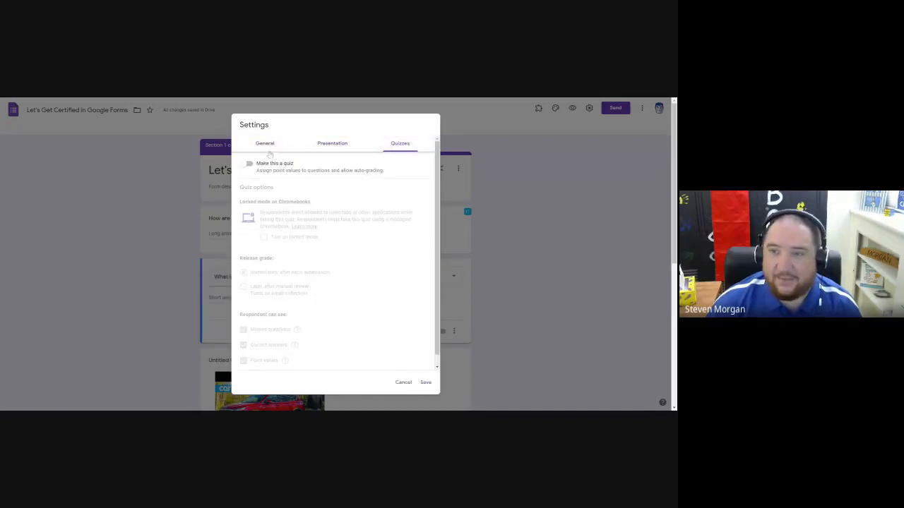
{"action": "left_click", "coordinate": [270, 150]}
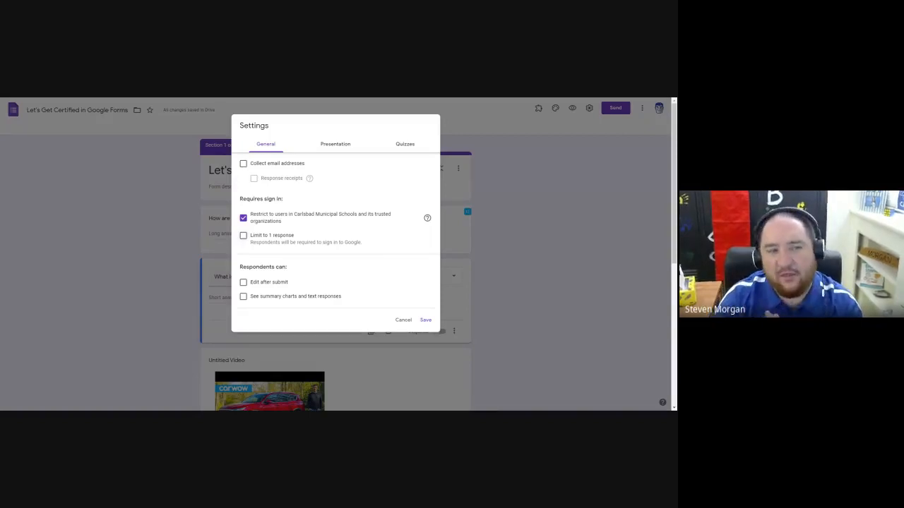
Try email collection and the one-response limit, leaving both off, and lift the restriction to Carlsbad Municipal Schools users and trusted organizations.
{"action": "left_click", "coordinate": [242, 163]}
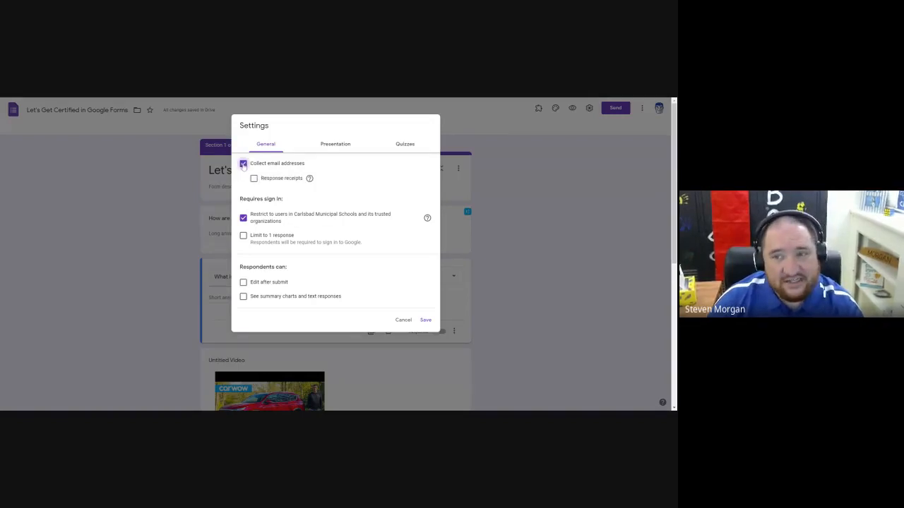
{"action": "left_click", "coordinate": [243, 165]}
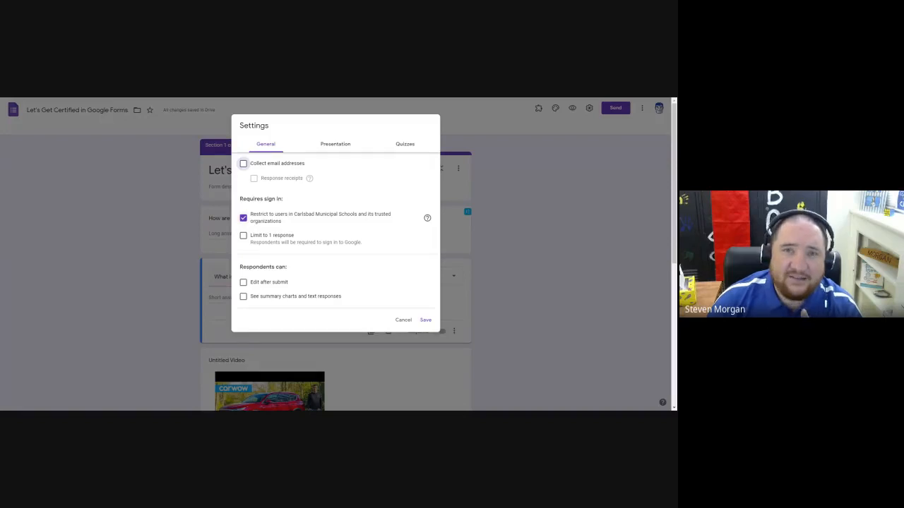
{"action": "left_click", "coordinate": [244, 218]}
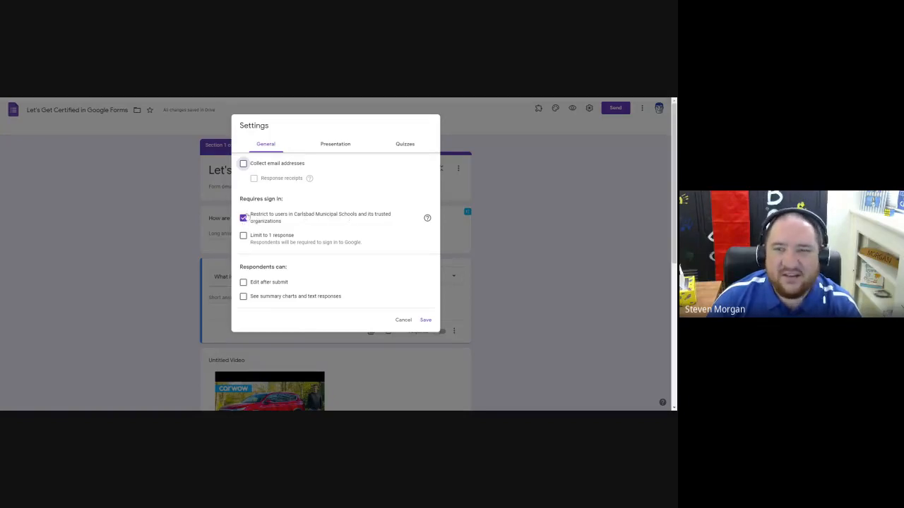
{"action": "left_click", "coordinate": [244, 219]}
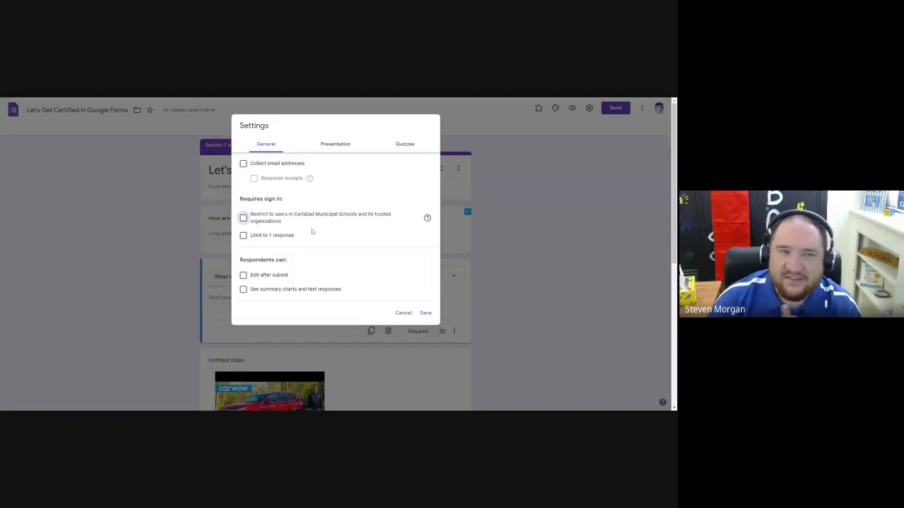
{"action": "left_click", "coordinate": [244, 219]}
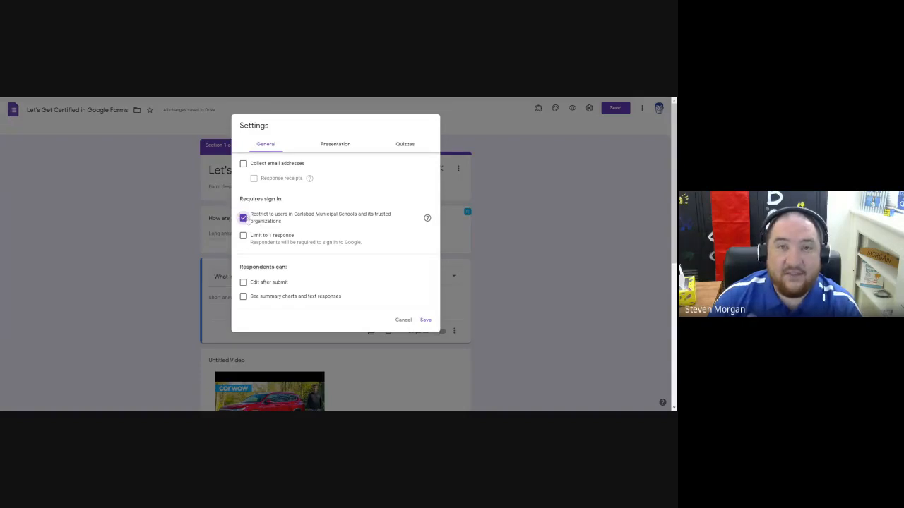
{"action": "left_click", "coordinate": [244, 218]}
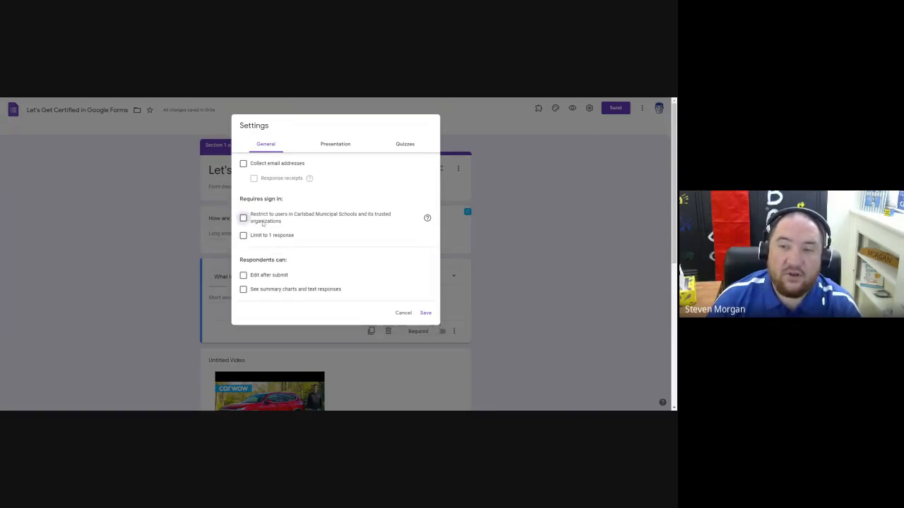
{"action": "left_click", "coordinate": [244, 218]}
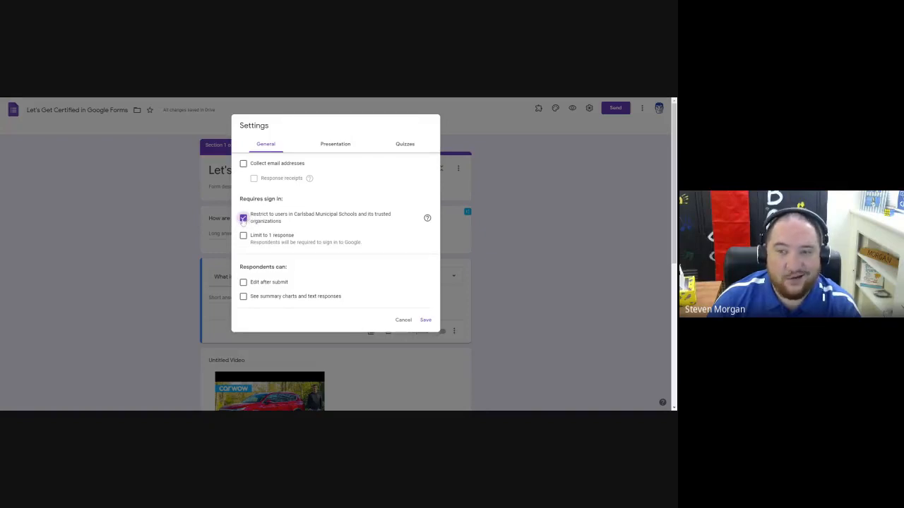
{"action": "left_click", "coordinate": [244, 218]}
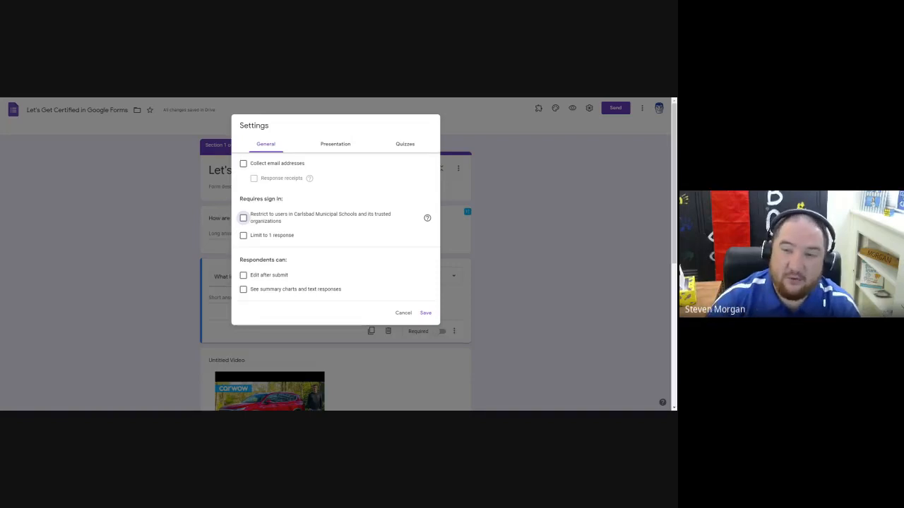
{"action": "left_click", "coordinate": [243, 236]}
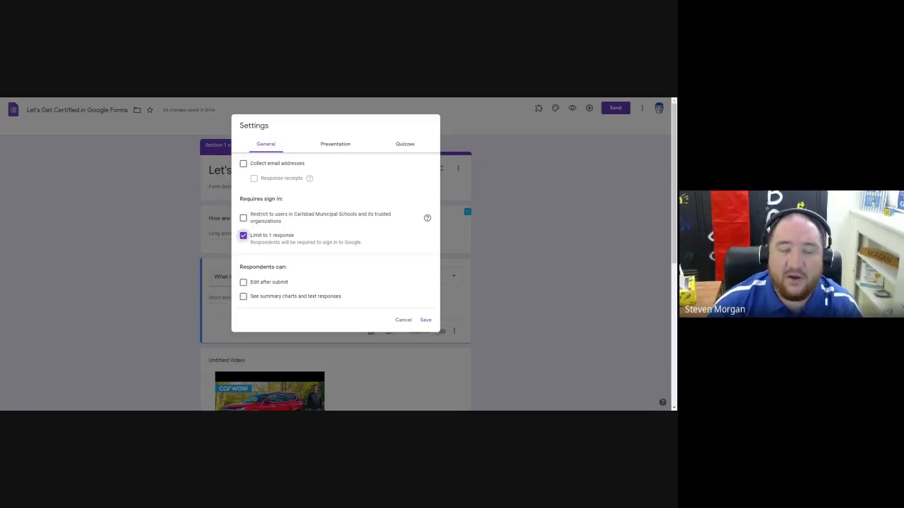
{"action": "left_click", "coordinate": [260, 237]}
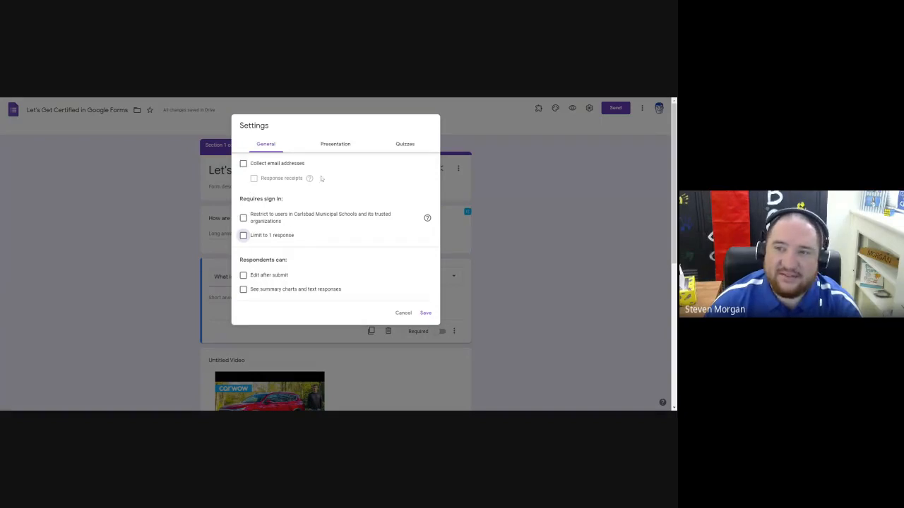
Set the form's confirmation message to "Thanks for taking part in this survey.".
{"action": "left_click", "coordinate": [332, 147]}
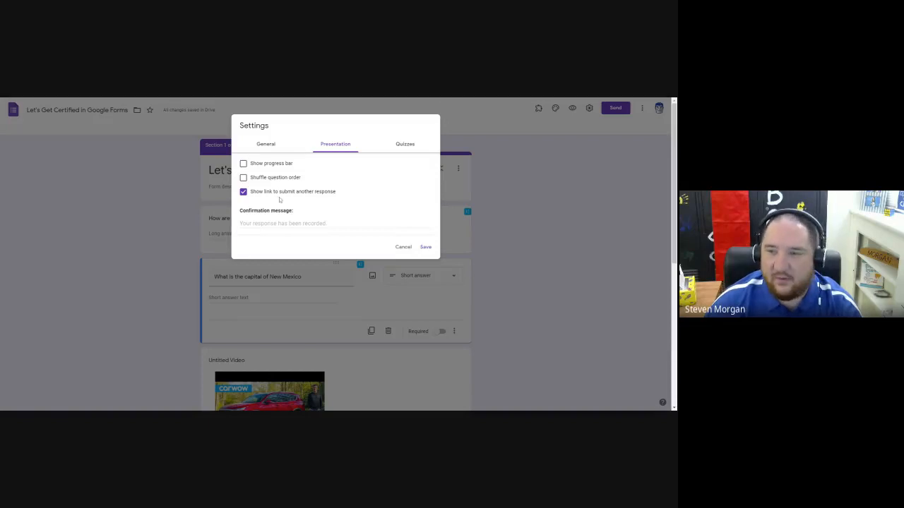
{"action": "left_click", "coordinate": [268, 223]}
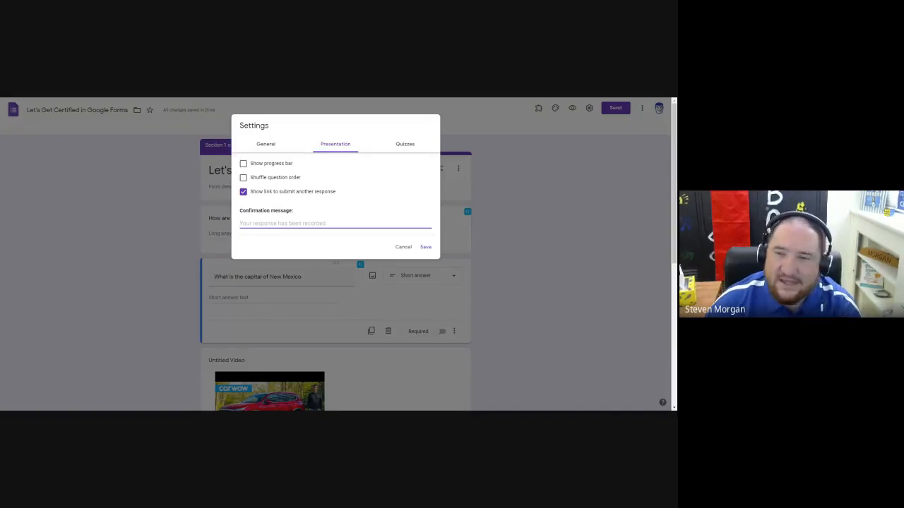
{"action": "type", "text": "Thanks"}
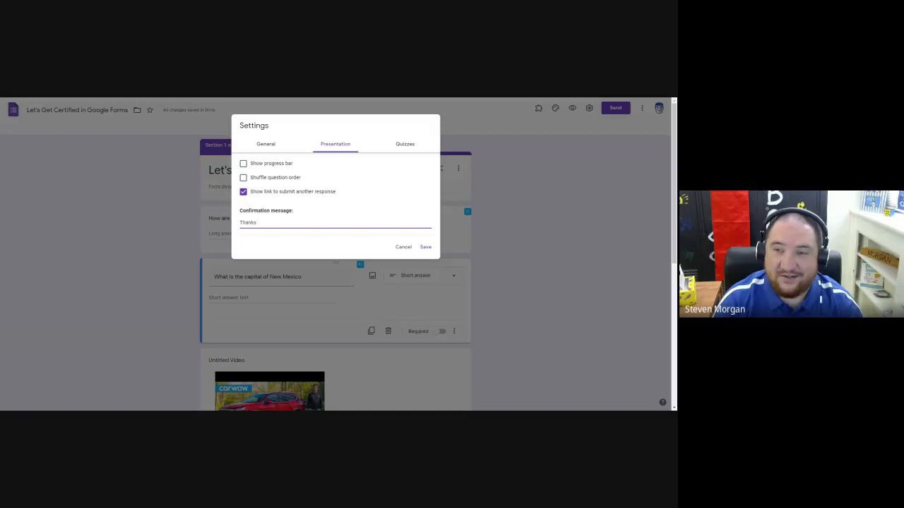
{"action": "type", "text": " for taking part "}
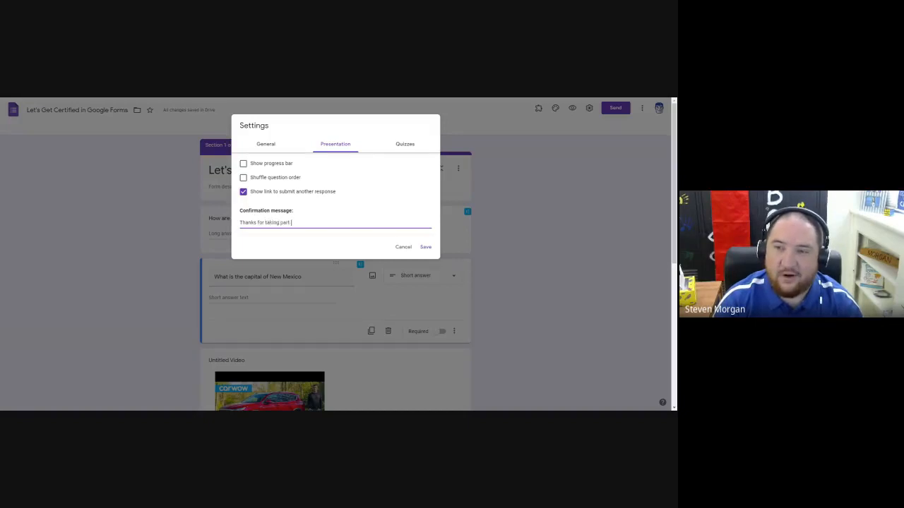
{"action": "type", "text": "in this survey."}
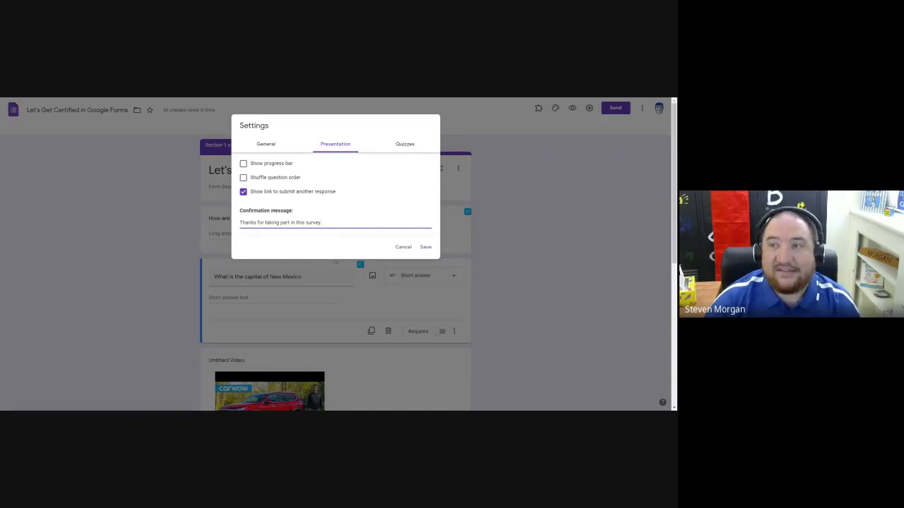
Make the form a quiz and save the settings.
{"action": "left_click", "coordinate": [404, 145]}
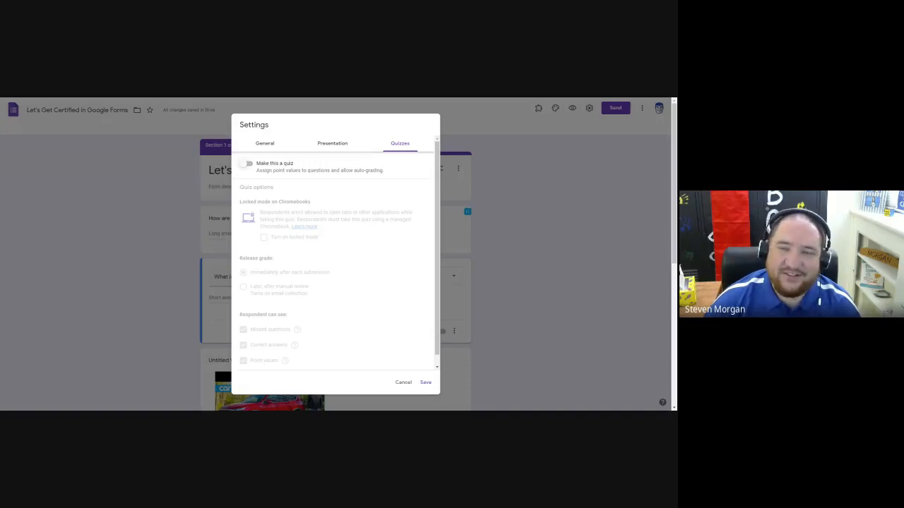
{"action": "left_click", "coordinate": [248, 166]}
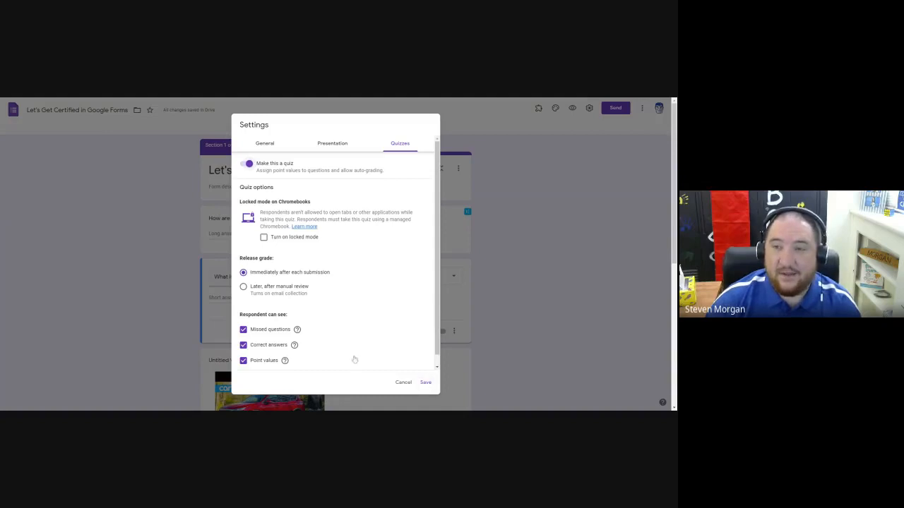
{"action": "left_click", "coordinate": [431, 386]}
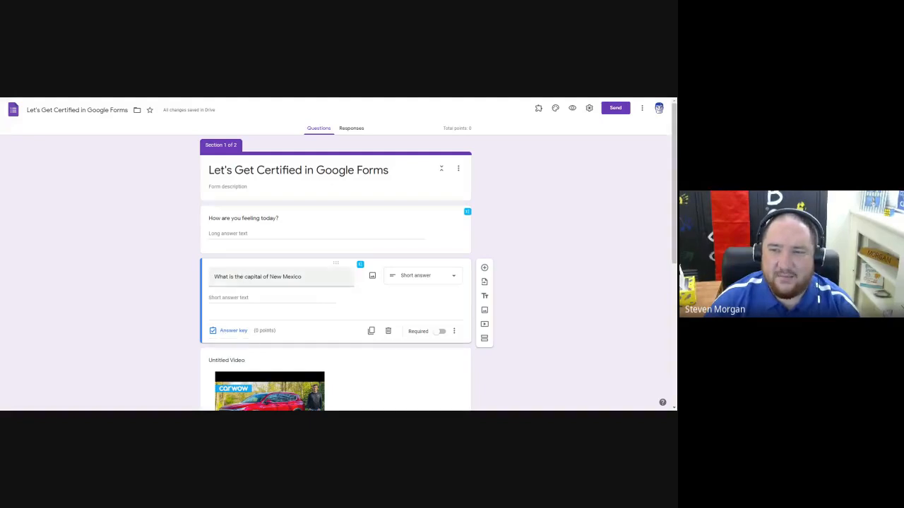
Change the "What is the capital of New Mexico" question to Multiple choice with the options Santa Fe, ABQ and Carlsbad.
{"action": "left_click", "coordinate": [451, 276]}
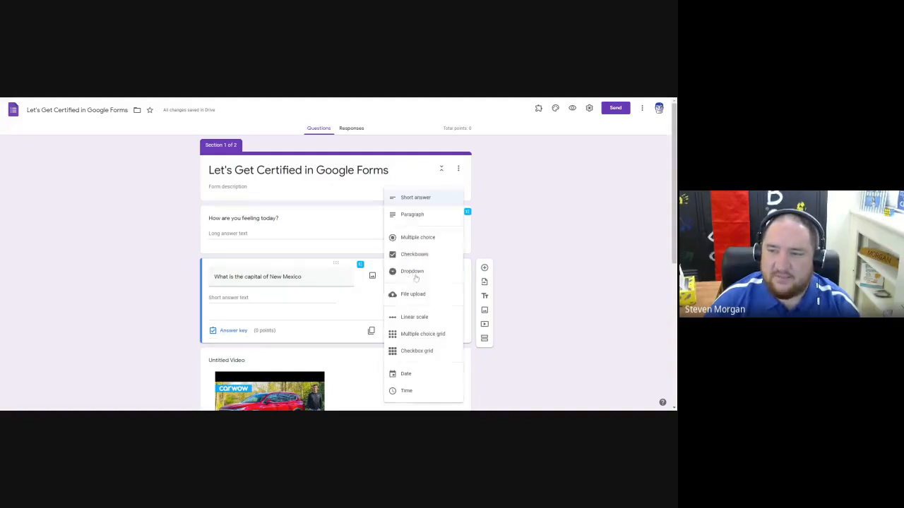
{"action": "left_click", "coordinate": [417, 238]}
{"action": "left_click", "coordinate": [229, 298]}
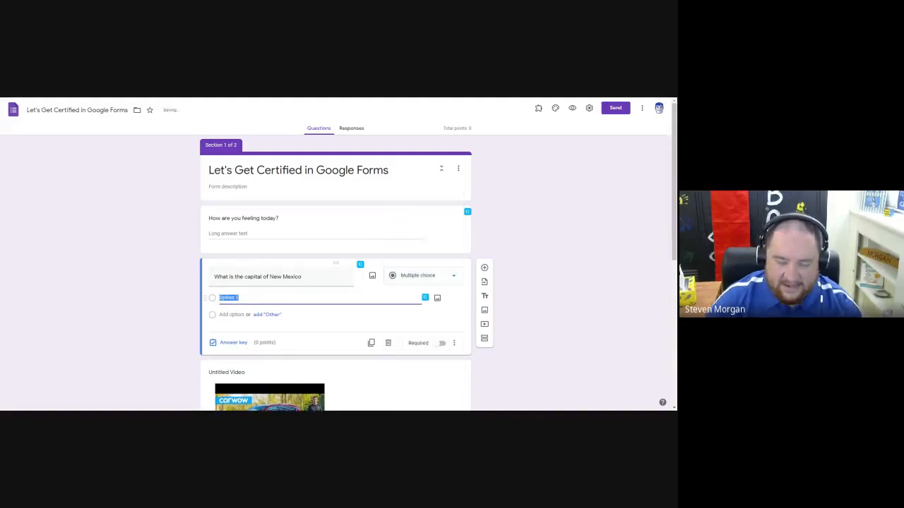
{"action": "type", "text": "Santa Fe"}
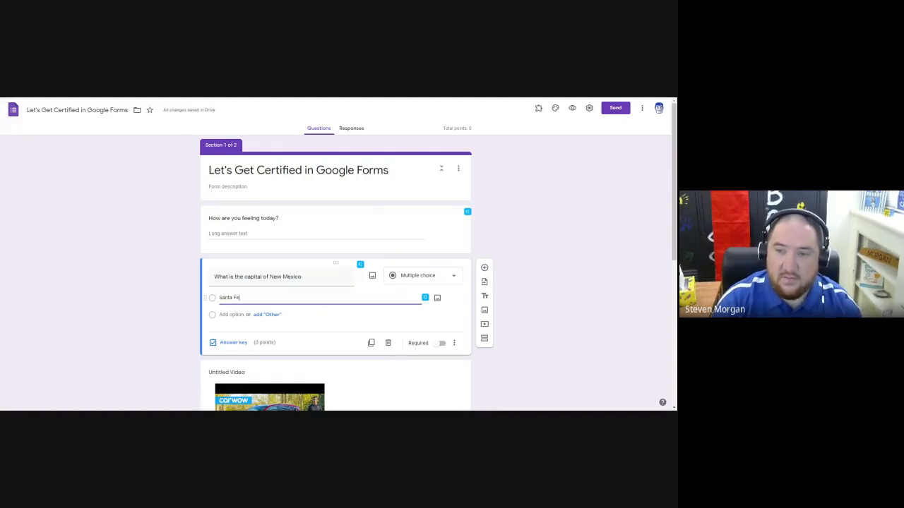
{"action": "key", "text": "Return"}
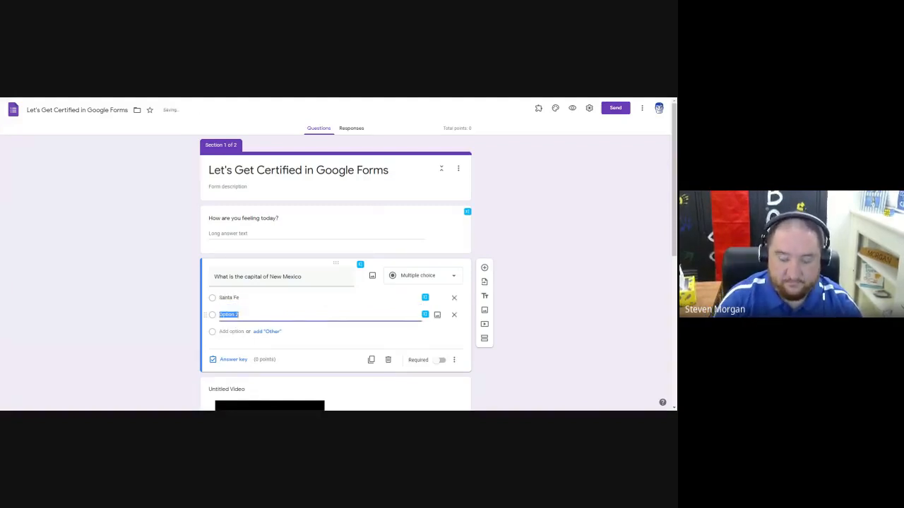
{"action": "type", "text": "ABQ"}
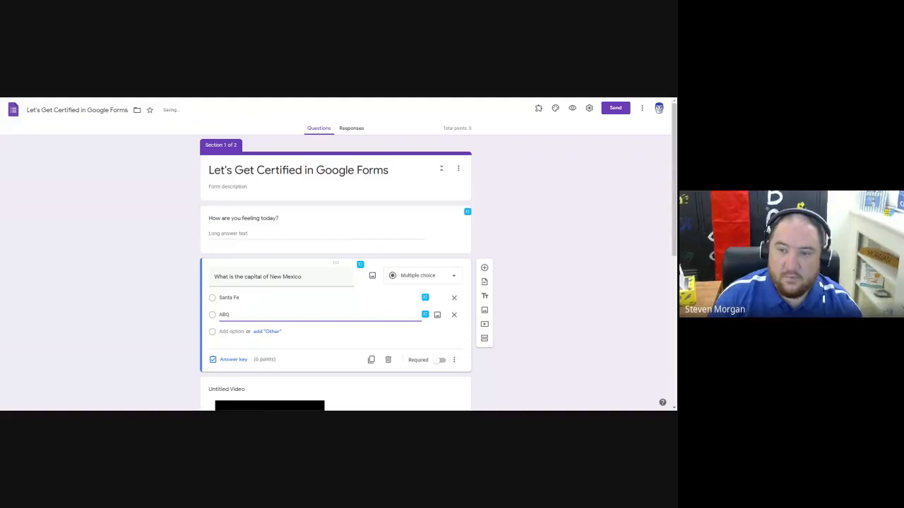
{"action": "key", "text": "Return"}
{"action": "type", "text": "Carlsbad"}
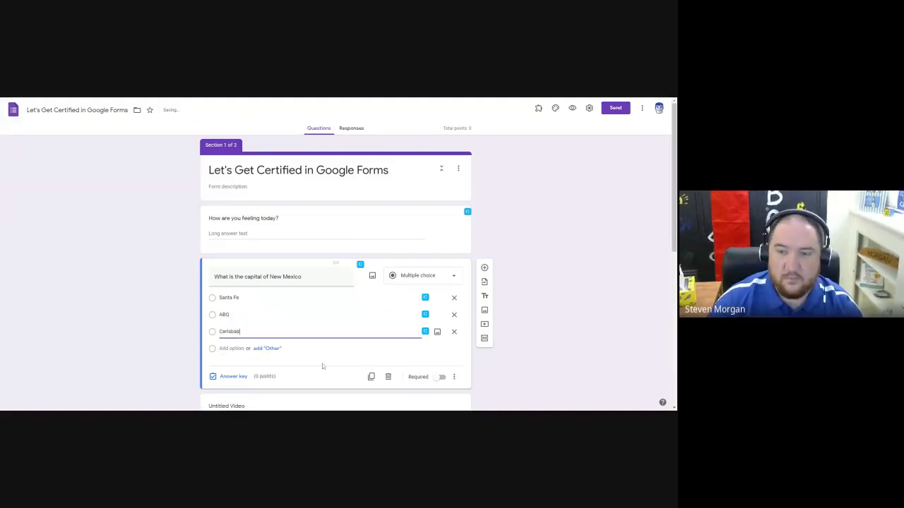
{"action": "left_click", "coordinate": [172, 241]}
{"action": "scroll", "coordinate": [177, 259], "scroll_direction": "down", "scroll_amount": 1}
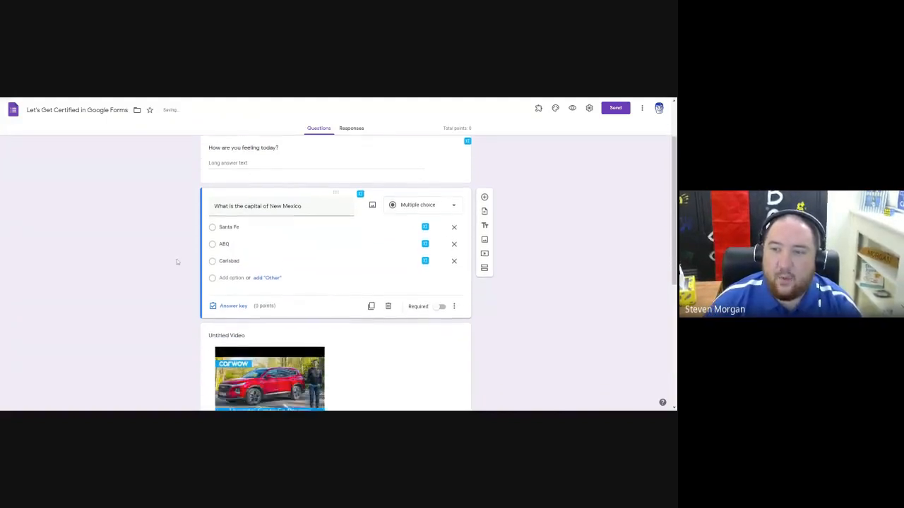
Set the capital question's answer key to 1 point with Santa Fe as the correct answer.
{"action": "scroll", "coordinate": [177, 262], "scroll_direction": "up", "scroll_amount": 1}
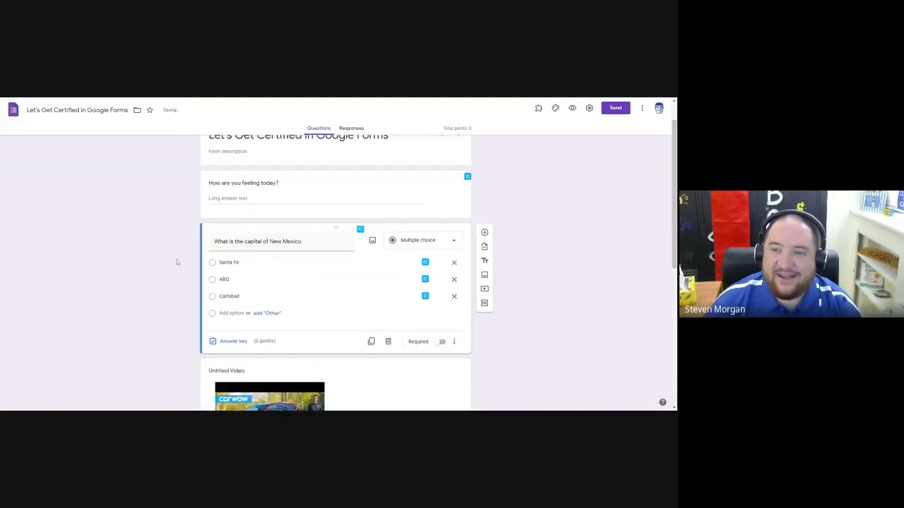
{"action": "left_click", "coordinate": [230, 342]}
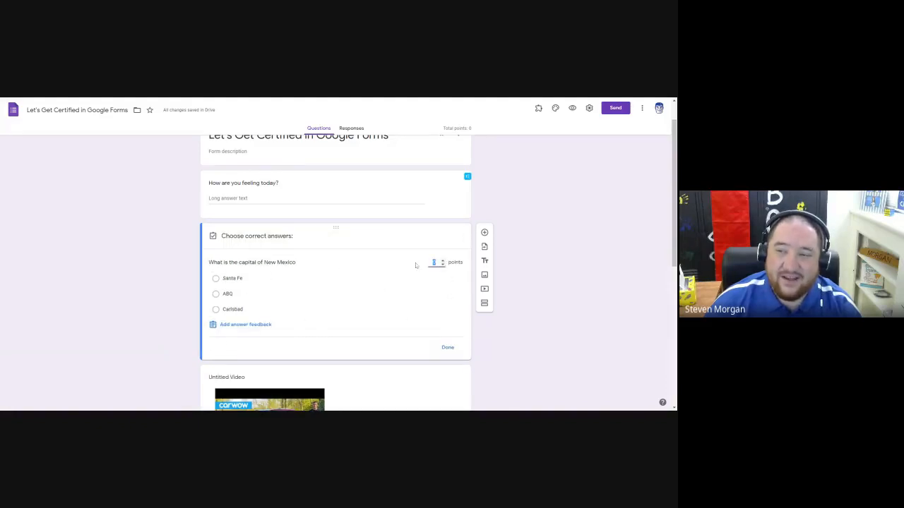
{"action": "left_click", "coordinate": [443, 260]}
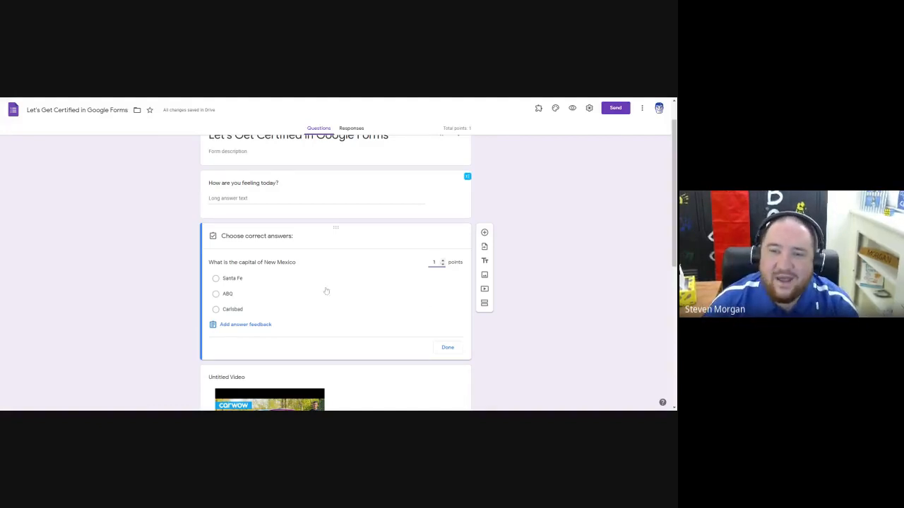
{"action": "left_click", "coordinate": [216, 278]}
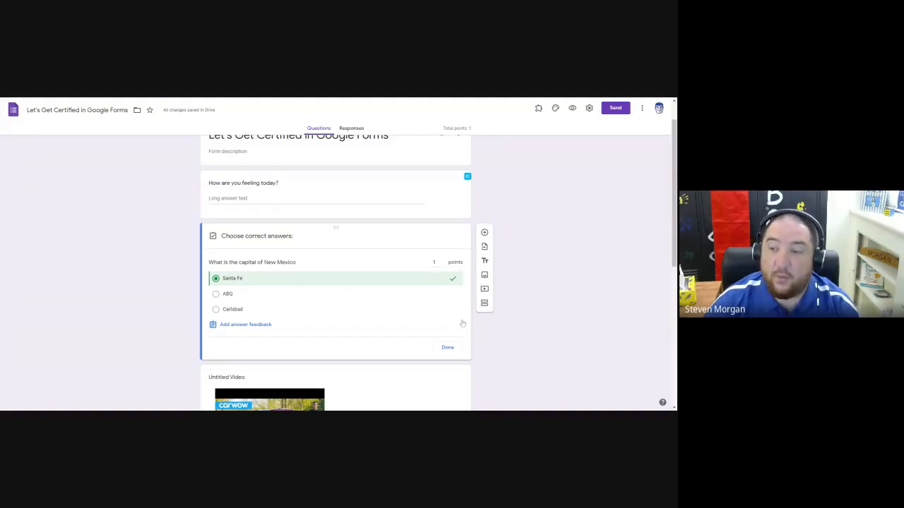
{"action": "left_click", "coordinate": [447, 348]}
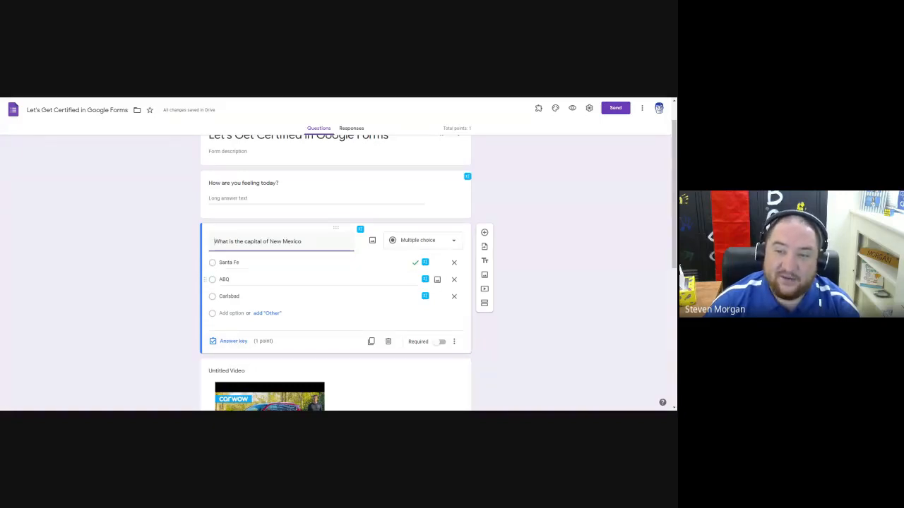
Change the New Mexico capital question to Checkboxes and mark ABQ as a correct answer alongside Santa Fe in its answer key.
{"action": "left_click", "coordinate": [414, 244]}
{"action": "left_click", "coordinate": [414, 253]}
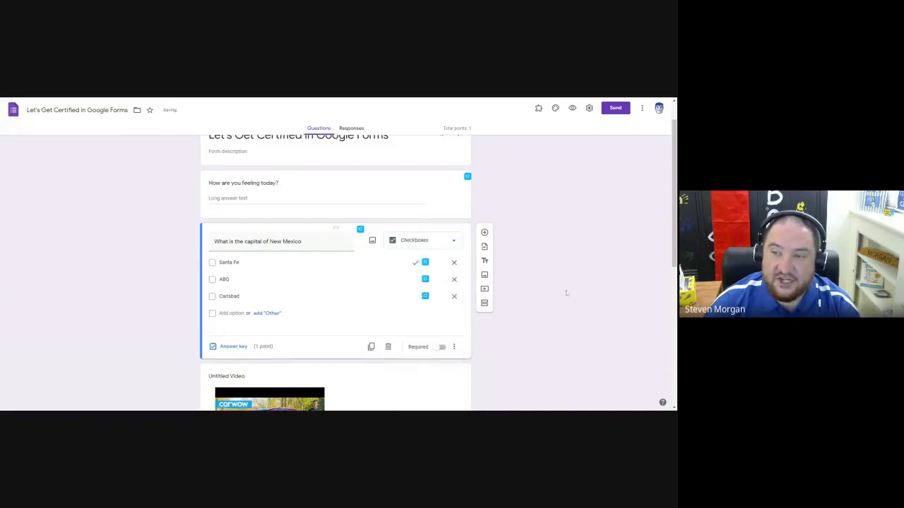
{"action": "left_click", "coordinate": [233, 347]}
{"action": "left_click", "coordinate": [215, 296]}
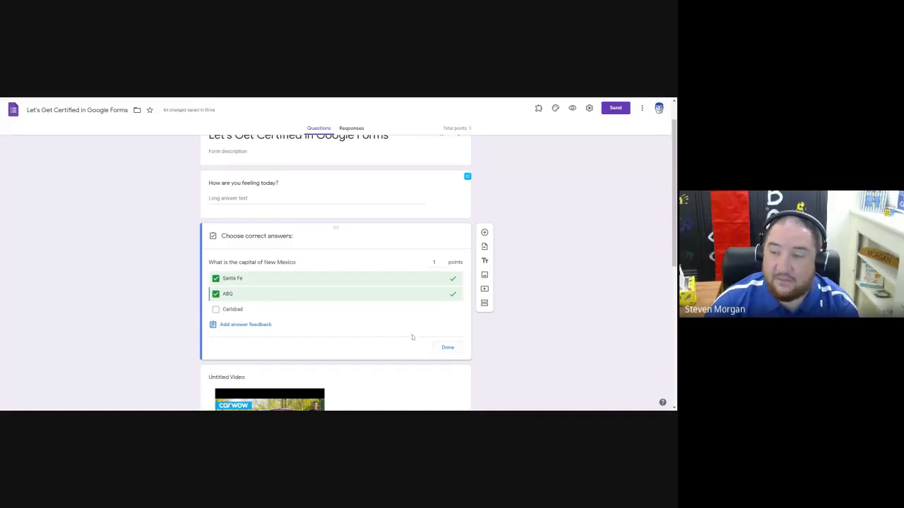
{"action": "left_click", "coordinate": [447, 347]}
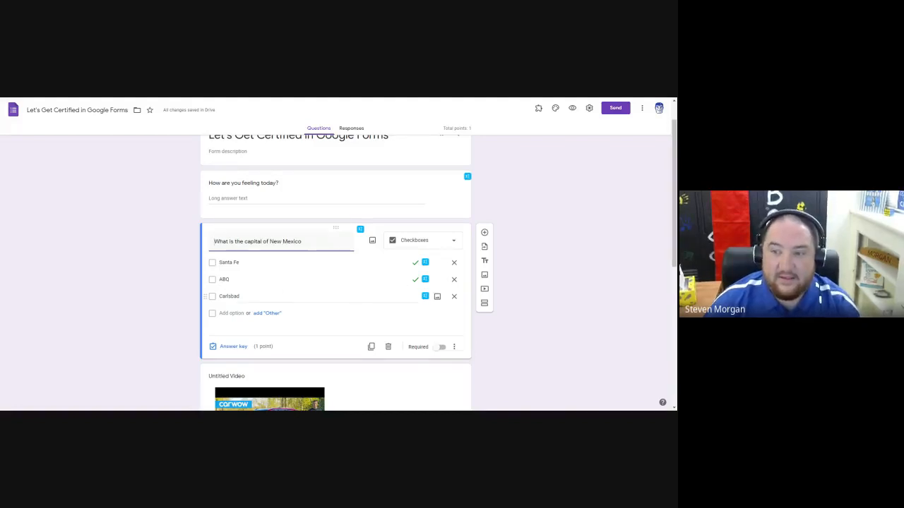
Unmark ABQ as a correct answer in the capital question's answer key, leaving only Santa Fe selected.
{"action": "left_click", "coordinate": [233, 347]}
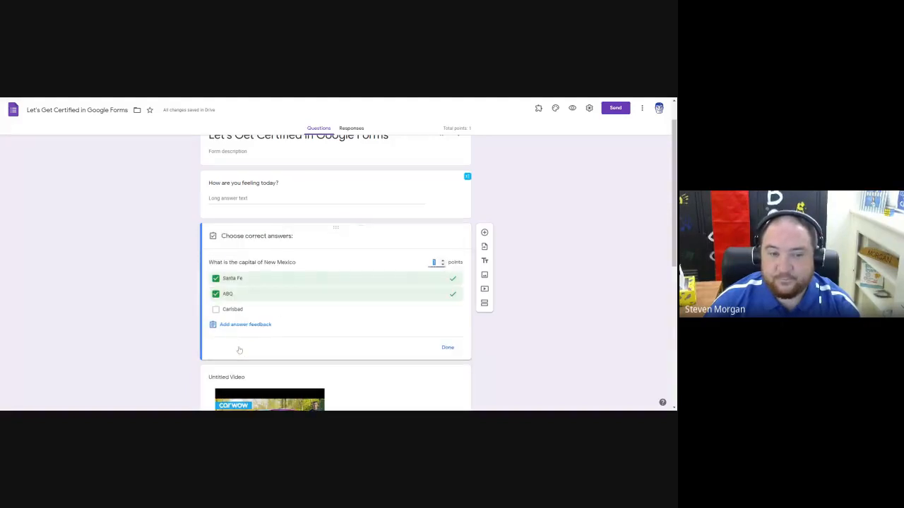
{"action": "left_click", "coordinate": [216, 295]}
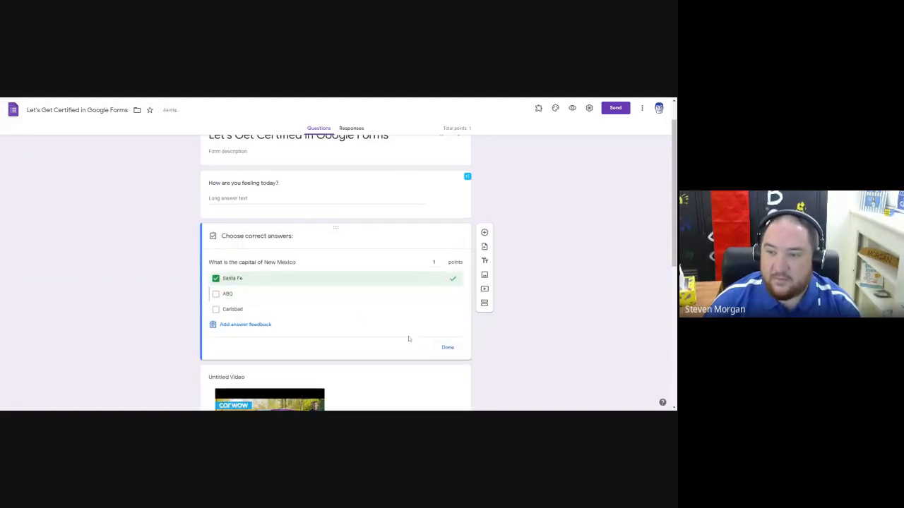
{"action": "left_click", "coordinate": [448, 348]}
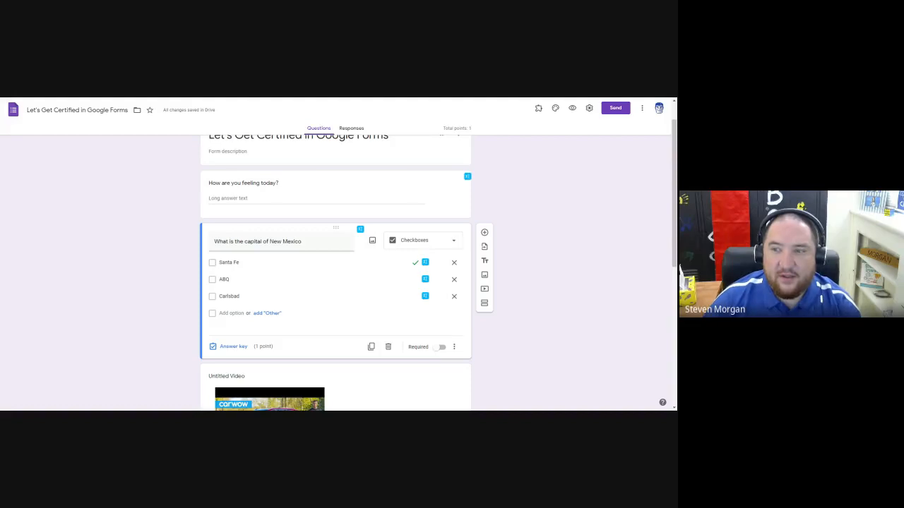
View the form's email sending options and close them without sending.
{"action": "scroll", "coordinate": [488, 354], "scroll_direction": "up", "scroll_amount": 1}
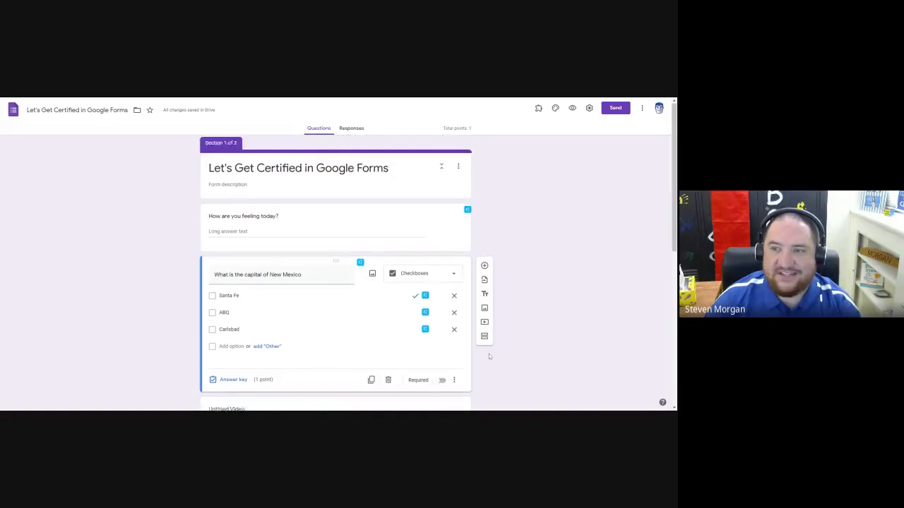
{"action": "scroll", "coordinate": [488, 354], "scroll_direction": "down", "scroll_amount": 3}
{"action": "scroll", "coordinate": [488, 356], "scroll_direction": "up", "scroll_amount": 3}
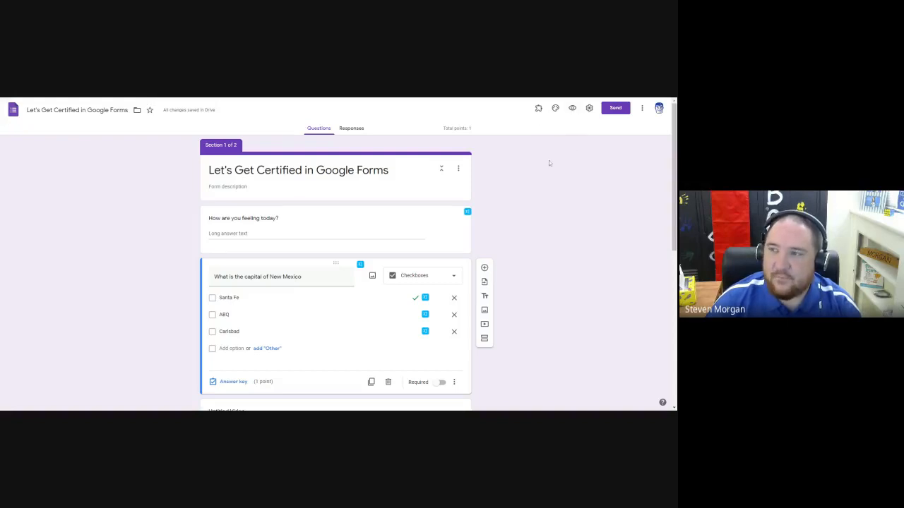
{"action": "left_click", "coordinate": [614, 113]}
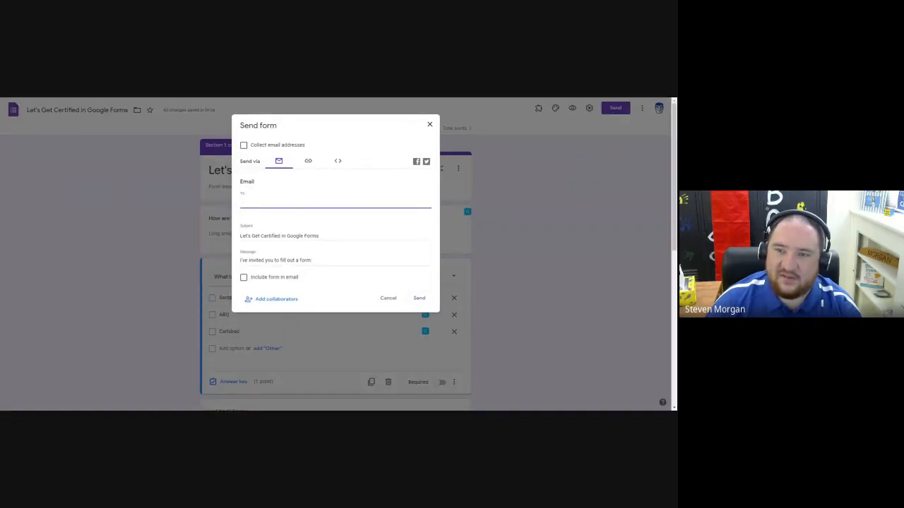
{"action": "left_click", "coordinate": [387, 299]}
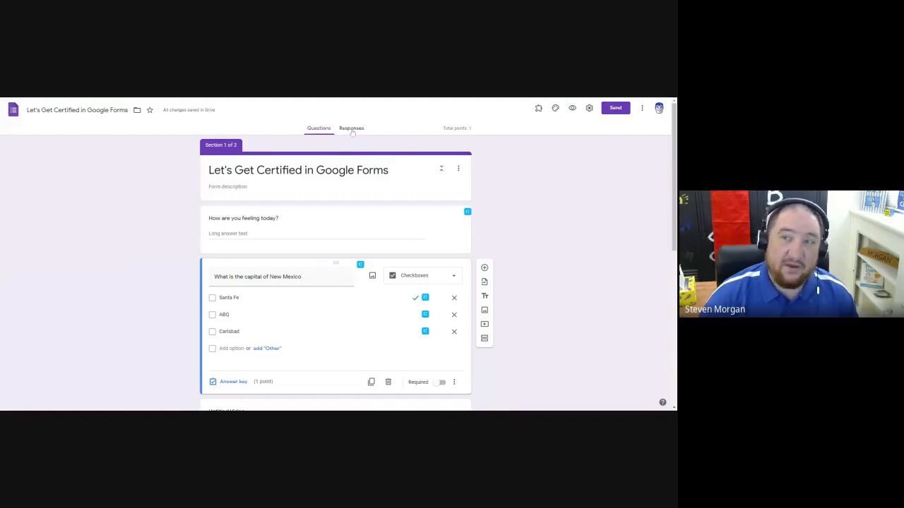
Create a new spreadsheet as the destination for the form's responses.
{"action": "left_click", "coordinate": [352, 130]}
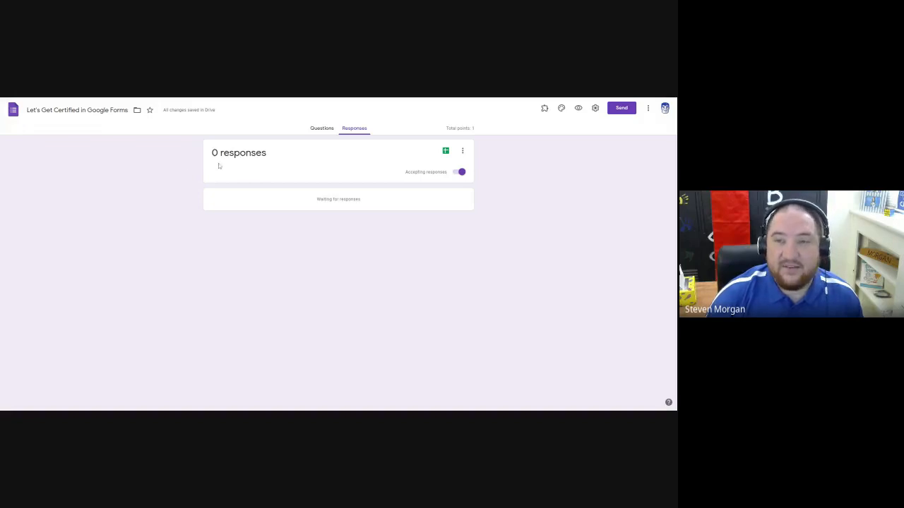
{"action": "left_click", "coordinate": [446, 150]}
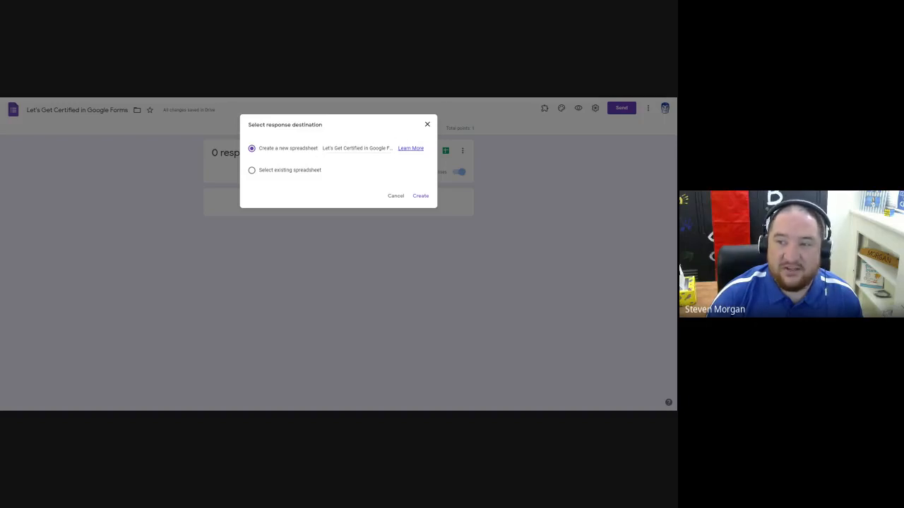
{"action": "left_click", "coordinate": [421, 195]}
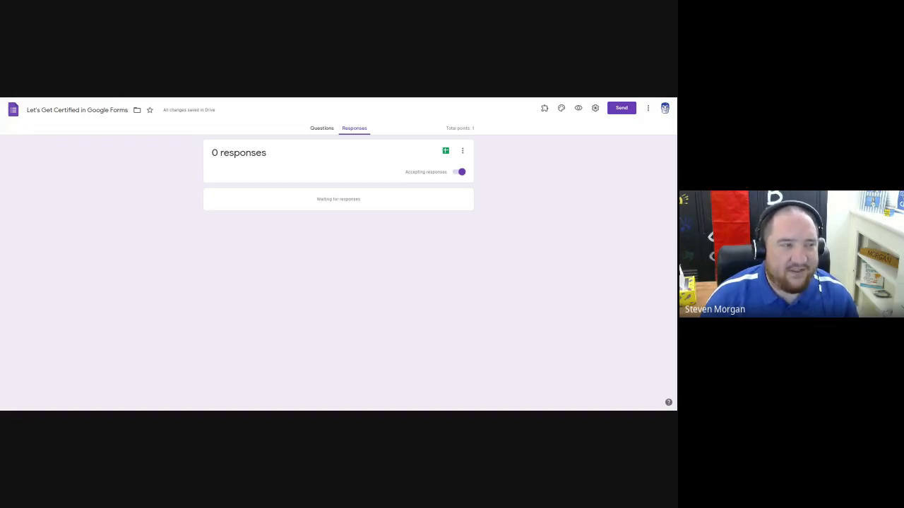
Start adding incorrect-answer feedback to the capital question's answer key and search YouTube for "capital of new mexico".
{"action": "left_click", "coordinate": [322, 128]}
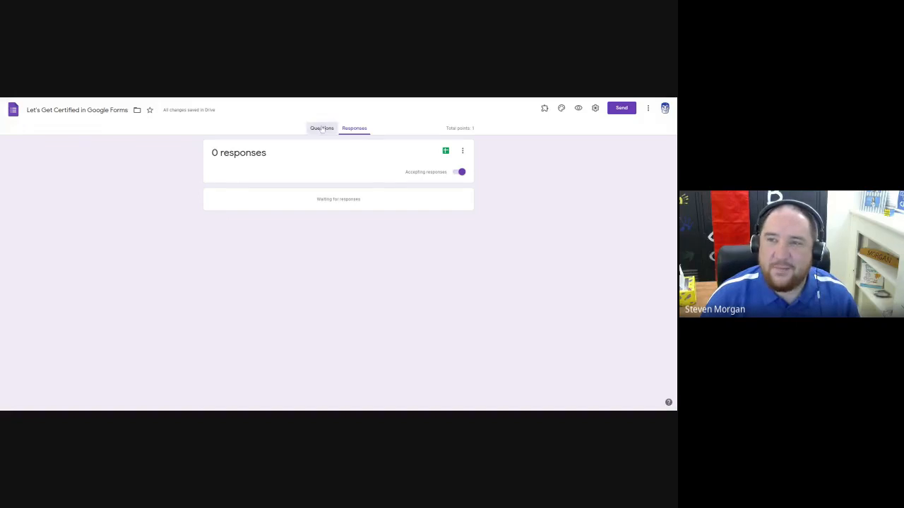
{"action": "scroll", "coordinate": [182, 190], "scroll_direction": "down", "scroll_amount": 5}
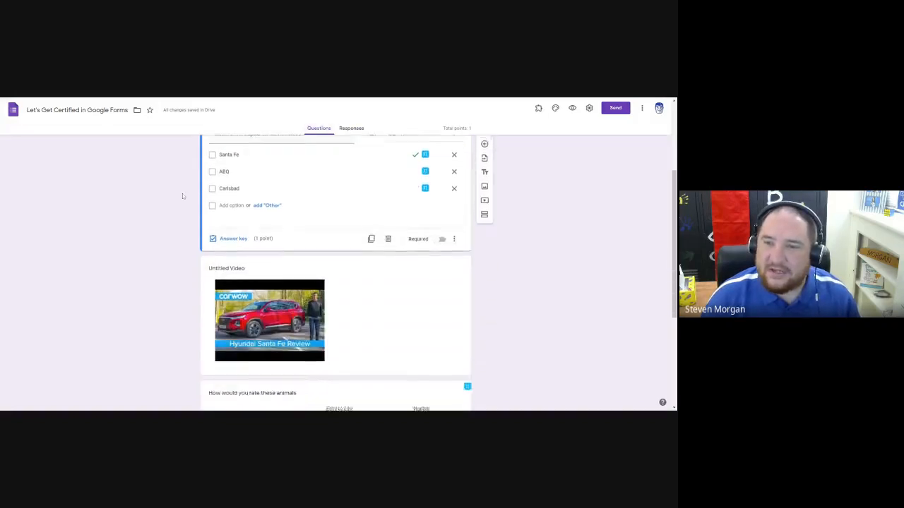
{"action": "scroll", "coordinate": [182, 190], "scroll_direction": "up", "scroll_amount": 2}
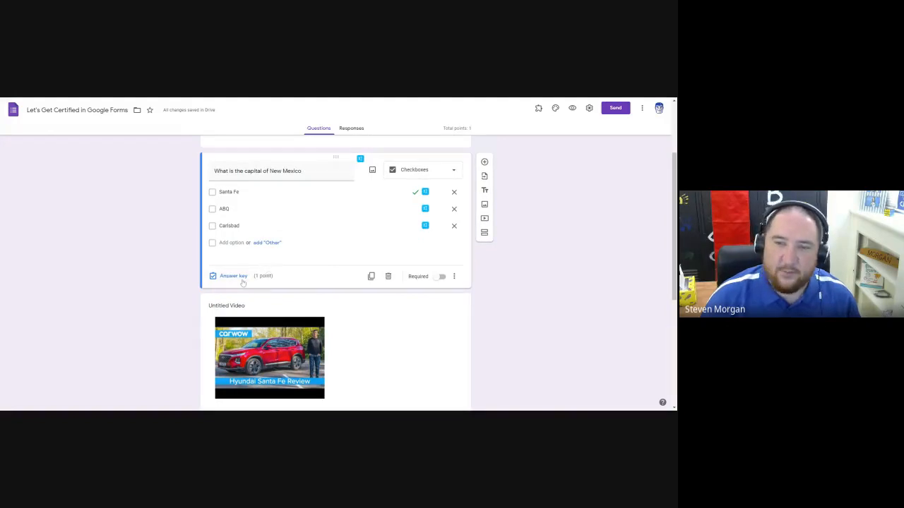
{"action": "left_click", "coordinate": [227, 279]}
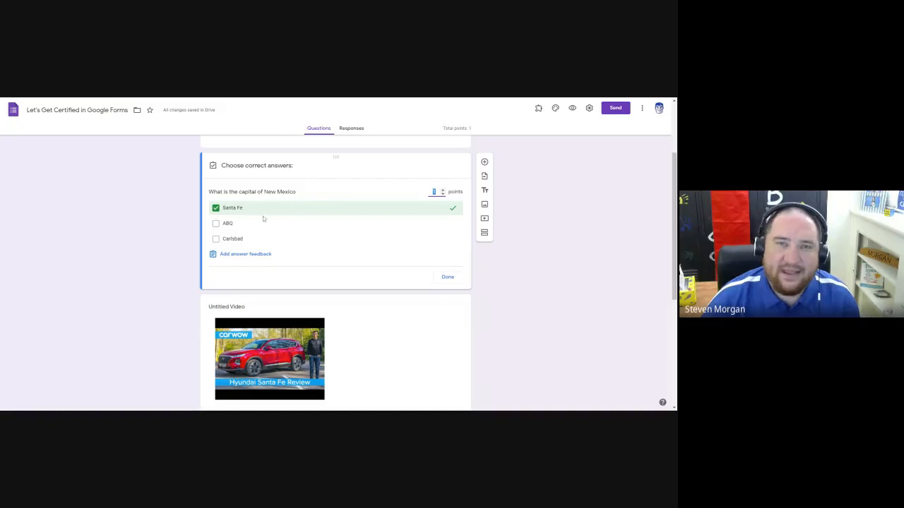
{"action": "left_click", "coordinate": [240, 254]}
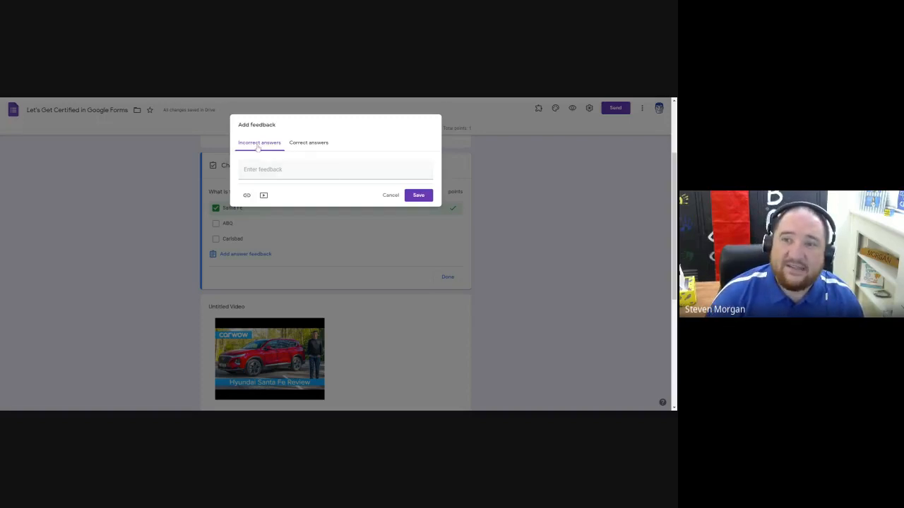
{"action": "left_click", "coordinate": [263, 196]}
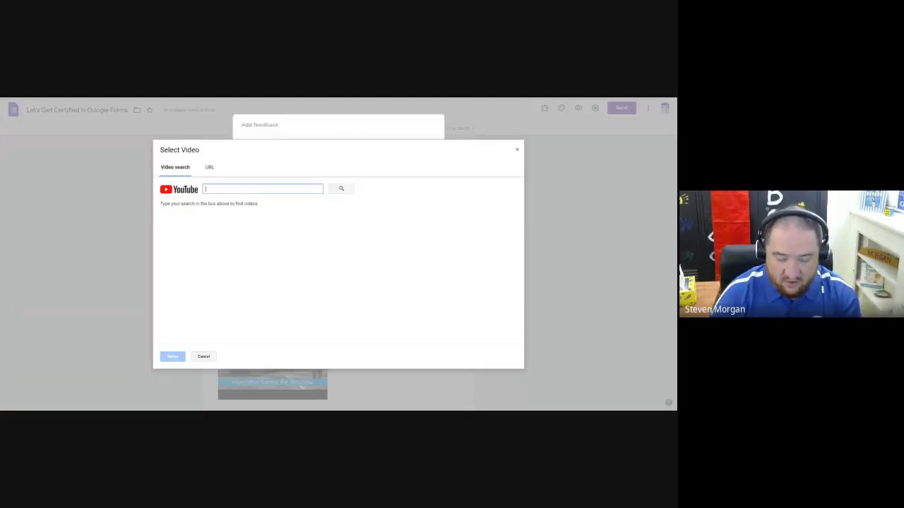
{"action": "type", "text": "capitol"}
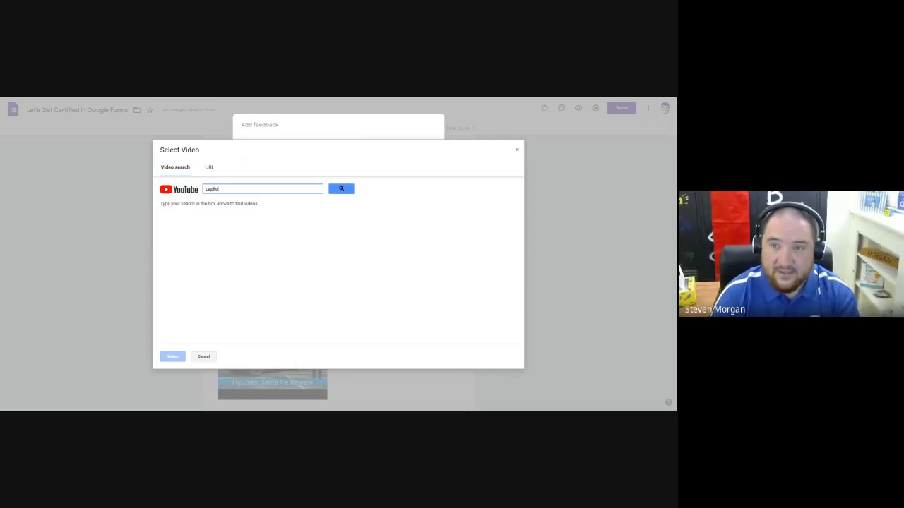
{"action": "key", "text": "BackSpace"}
{"action": "key", "text": "BackSpace"}
{"action": "type", "text": "al of new mexico"}
{"action": "key", "text": "Return"}
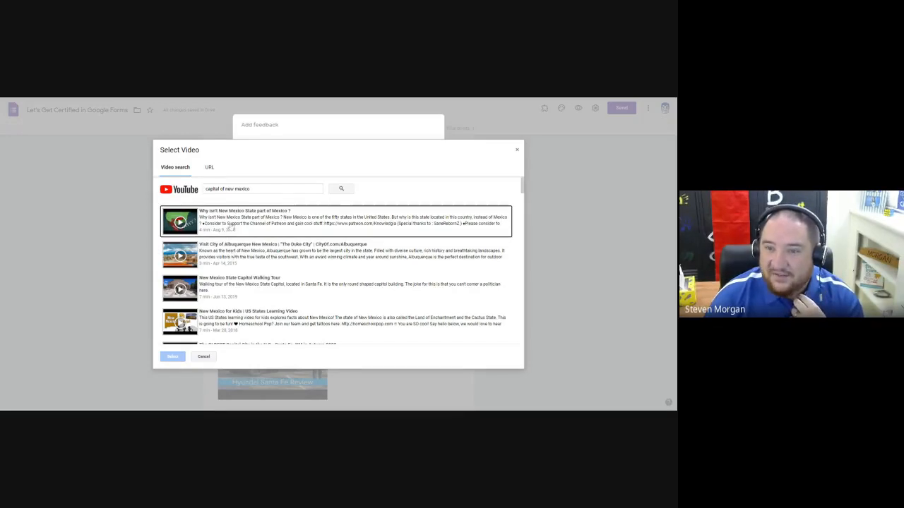
Attach the video "Why isn't New Mexico State part of Mexico ?" as feedback for incorrect answers and save the feedback.
{"action": "left_click", "coordinate": [237, 225]}
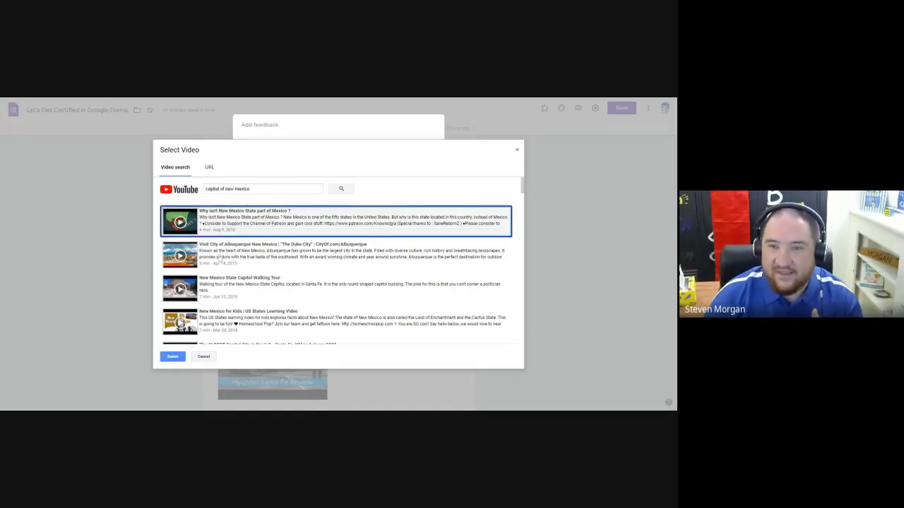
{"action": "left_click", "coordinate": [174, 357]}
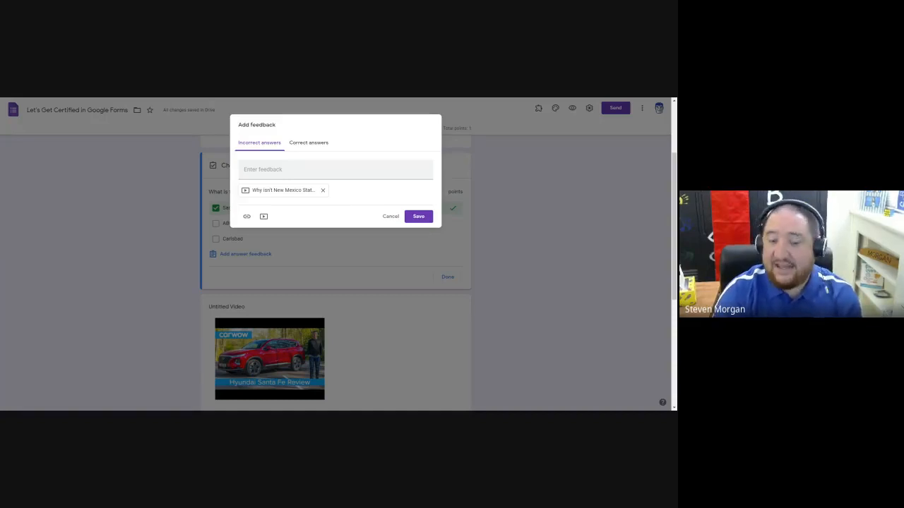
{"action": "left_click", "coordinate": [417, 217]}
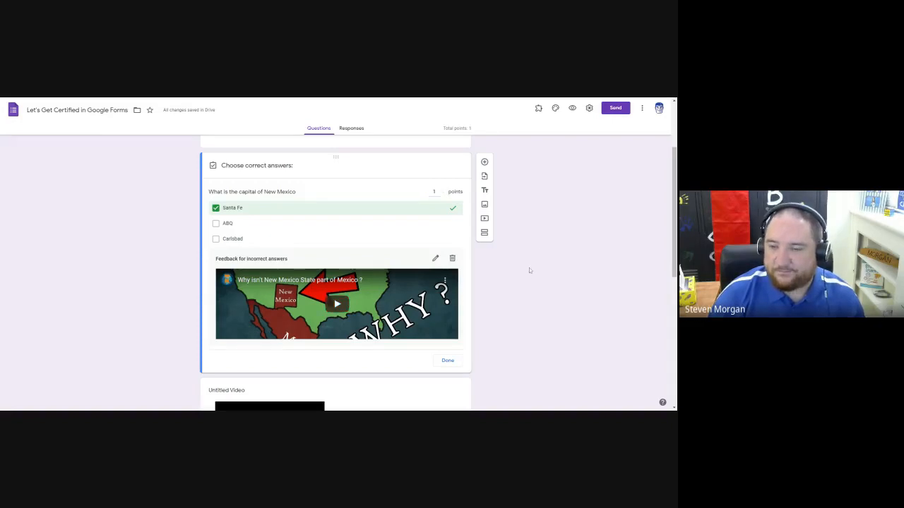
{"action": "scroll", "coordinate": [530, 268], "scroll_direction": "down", "scroll_amount": 3}
{"action": "scroll", "coordinate": [528, 268], "scroll_direction": "down", "scroll_amount": 1}
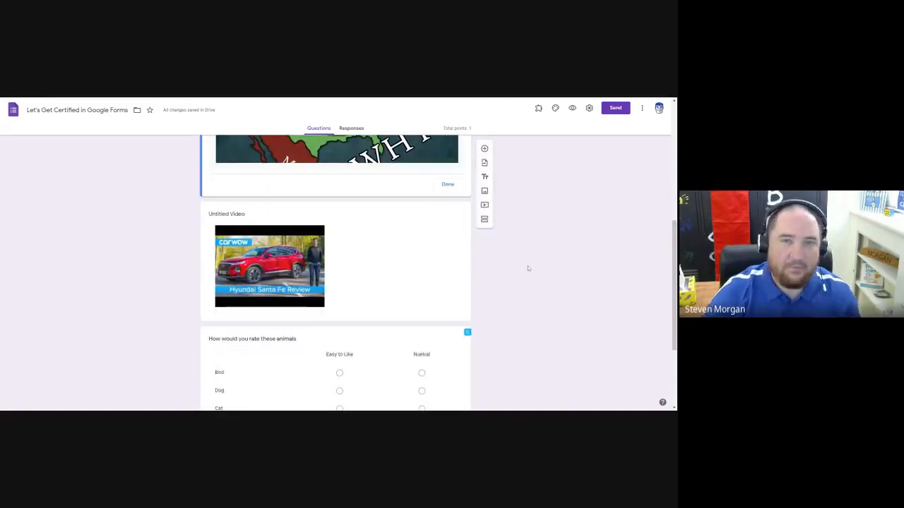
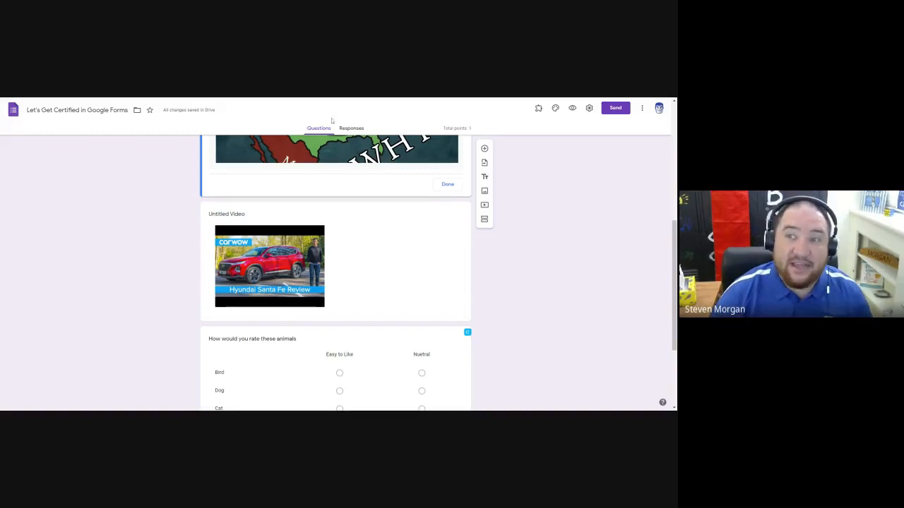
Show the form's responses and open their linked spreadsheet in Google Sheets.
{"action": "left_click", "coordinate": [351, 127]}
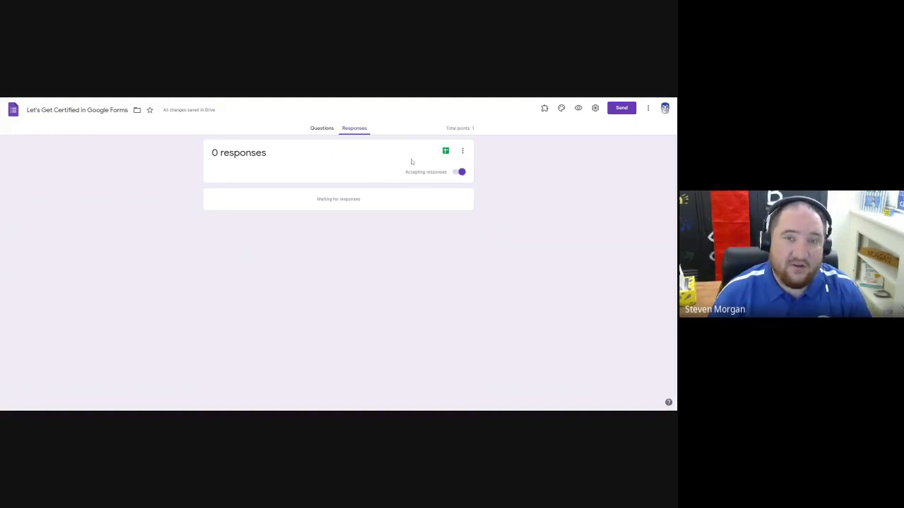
{"action": "left_click", "coordinate": [446, 153]}
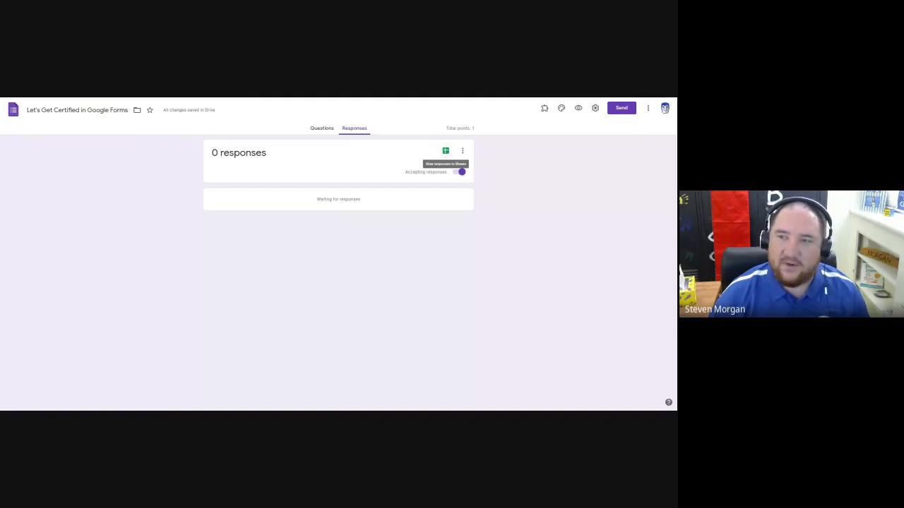
{"action": "left_click", "coordinate": [446, 152]}
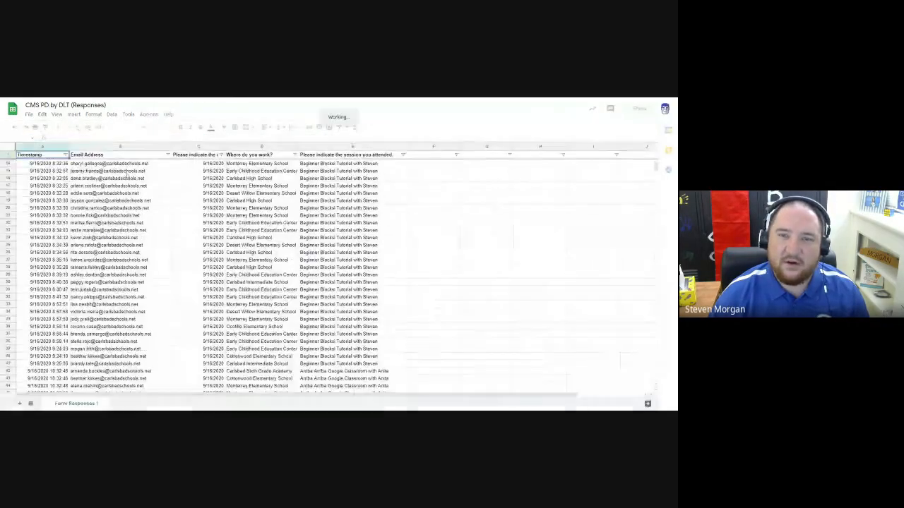
Examine the timestamps, e-mail addresses, workplaces and attended sessions collected in the CMS PD by DLT (Responses) spreadsheet.
{"action": "scroll", "coordinate": [209, 277], "scroll_direction": "down", "scroll_amount": 20}
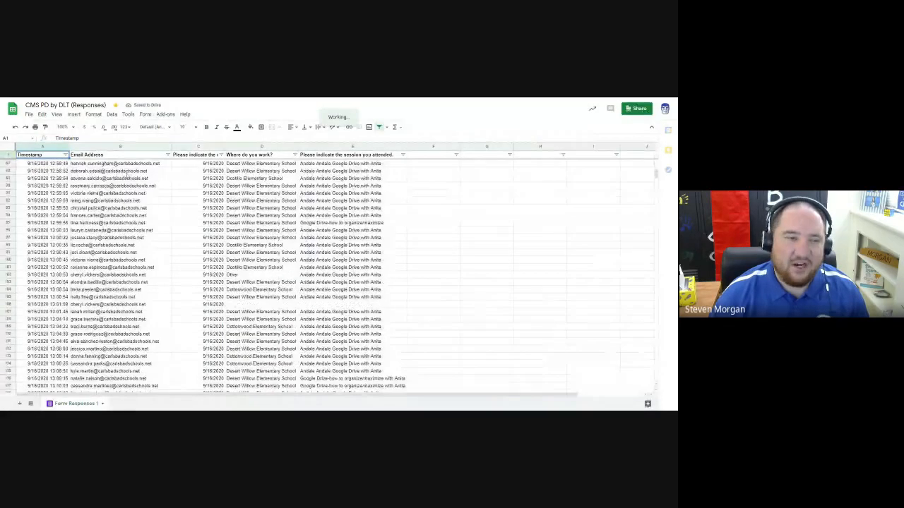
{"action": "scroll", "coordinate": [209, 277], "scroll_direction": "up", "scroll_amount": 13}
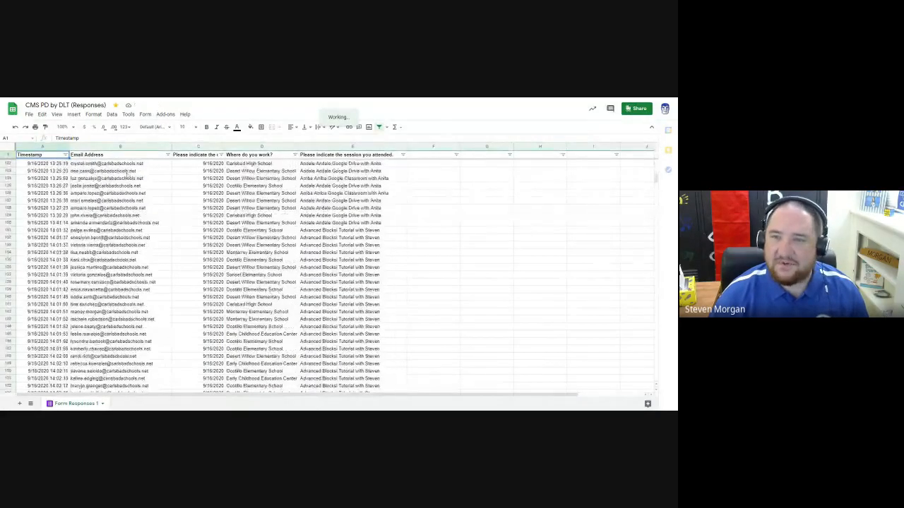
{"action": "scroll", "coordinate": [208, 276], "scroll_direction": "up", "scroll_amount": 15}
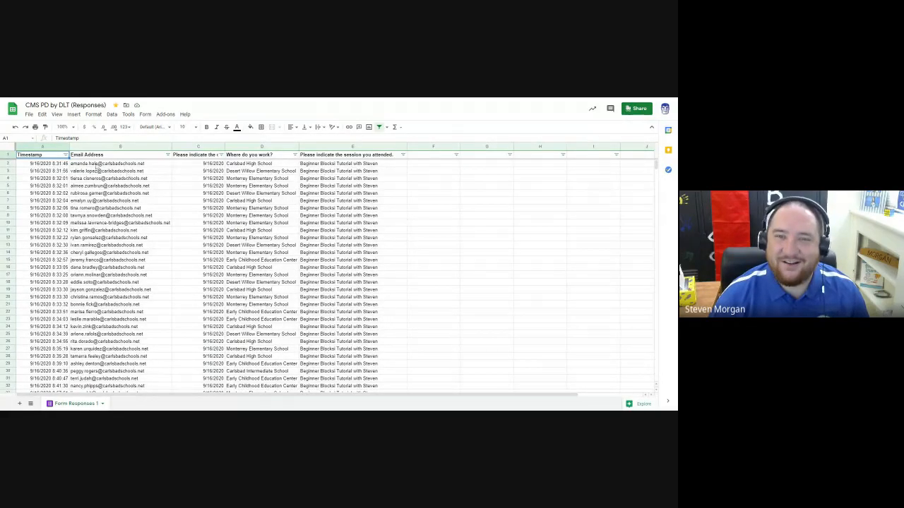
{"action": "left_click_drag", "start_coordinate": [42, 163], "coordinate": [360, 297]}
{"action": "scroll", "coordinate": [357, 261], "scroll_direction": "down", "scroll_amount": 6}
{"action": "scroll", "coordinate": [361, 297], "scroll_direction": "down", "scroll_amount": 7}
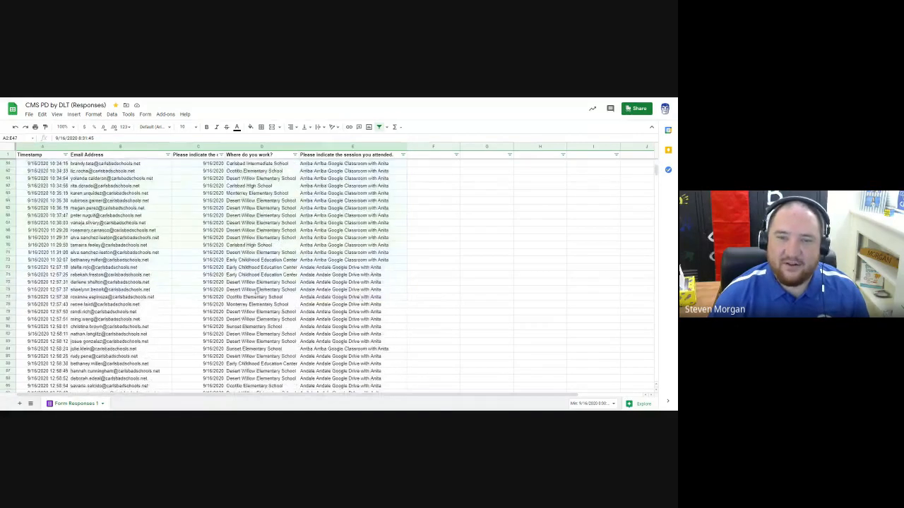
{"action": "left_click", "coordinate": [99, 223]}
{"action": "scroll", "coordinate": [94, 225], "scroll_direction": "down", "scroll_amount": 17}
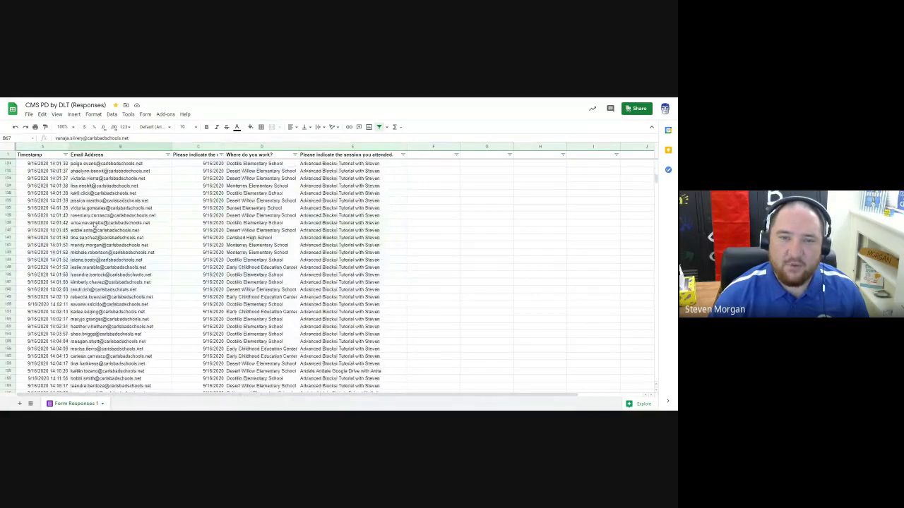
{"action": "scroll", "coordinate": [94, 225], "scroll_direction": "down", "scroll_amount": 7}
{"action": "left_click", "coordinate": [94, 223]}
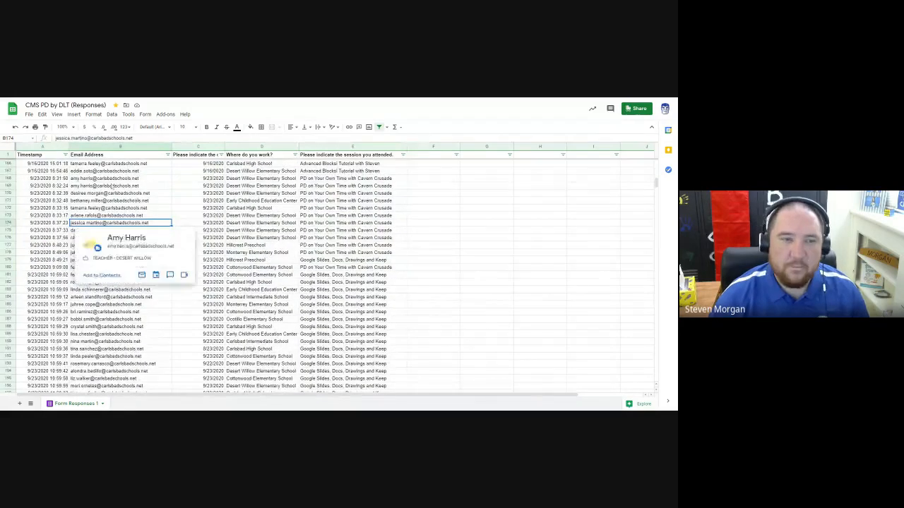